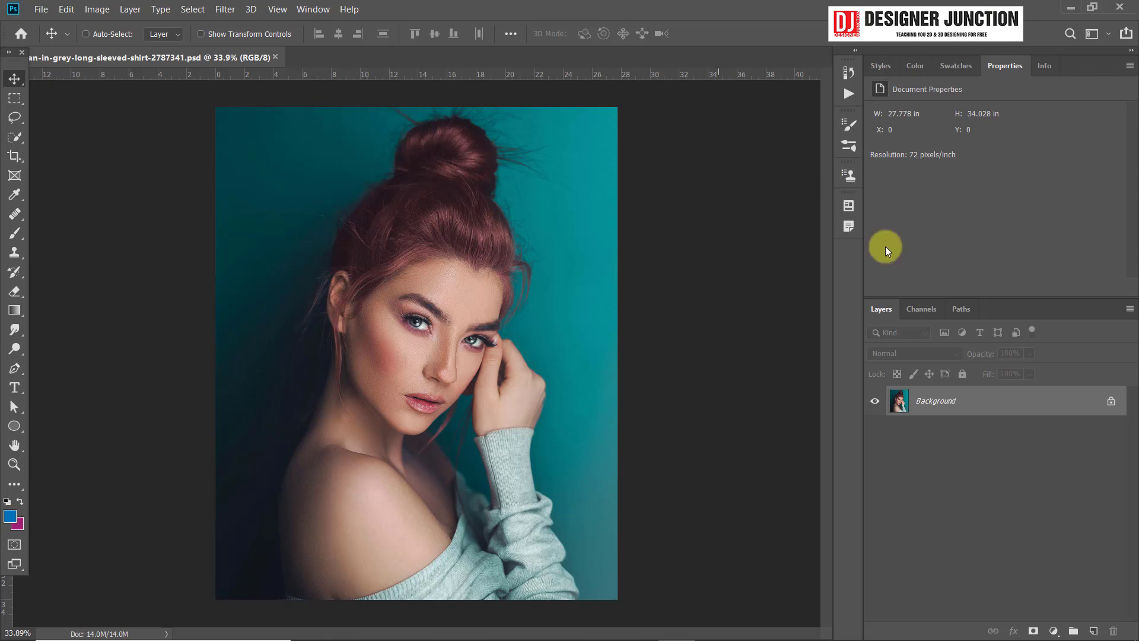
- Open the adjustment layer menu at the bottom of the Layers panel for the portrait photo
click(1053, 631)
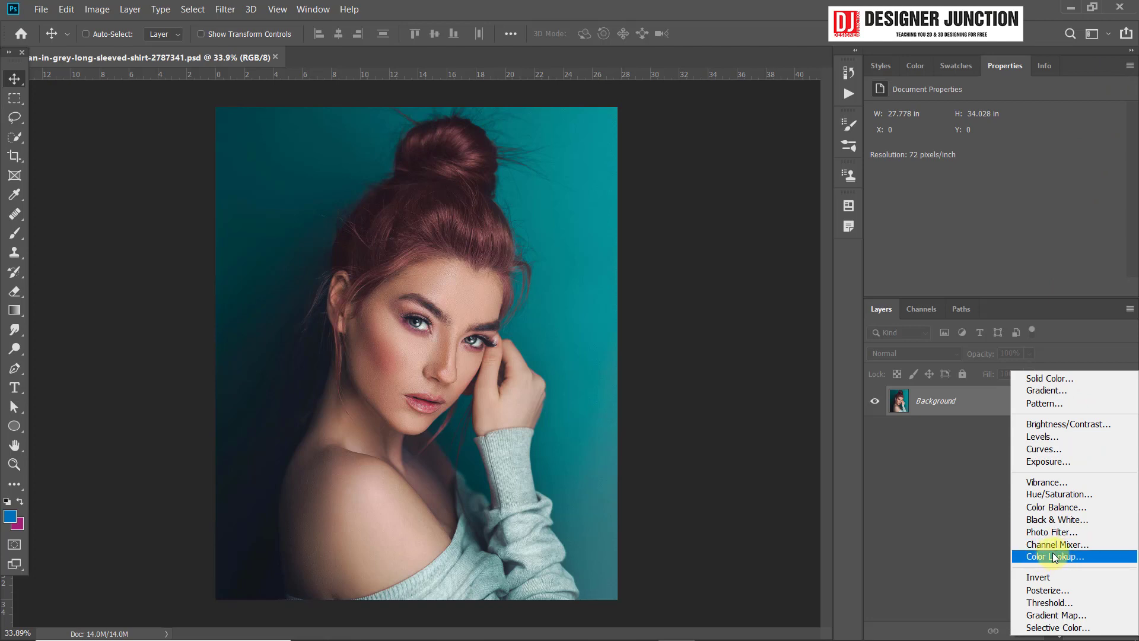
click(1053, 553)
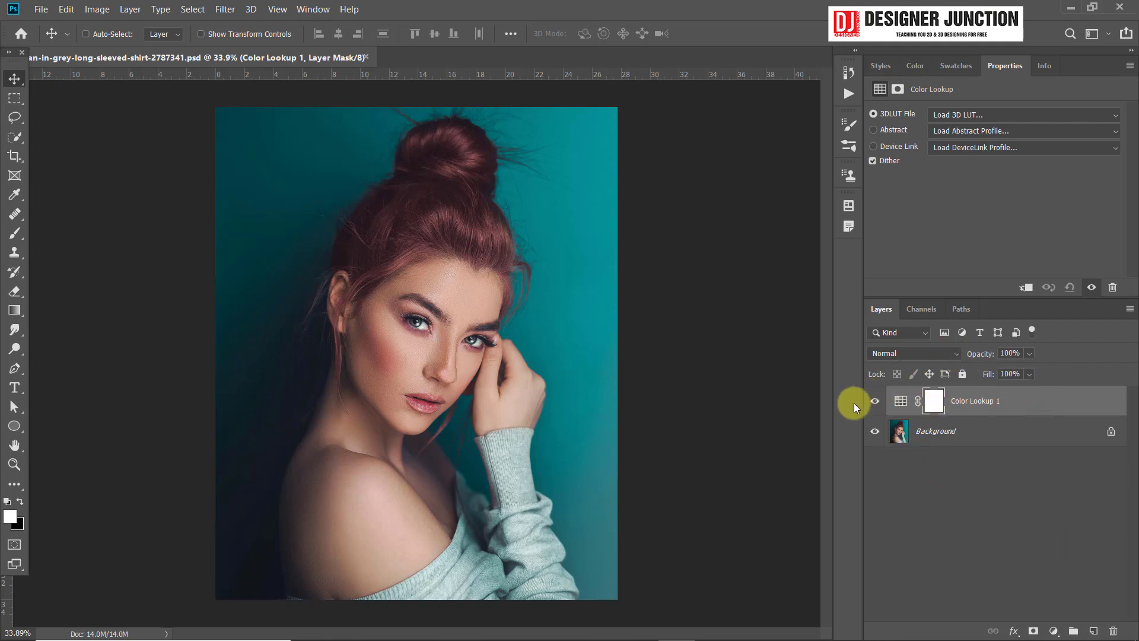
drag(1034, 403, 1112, 631)
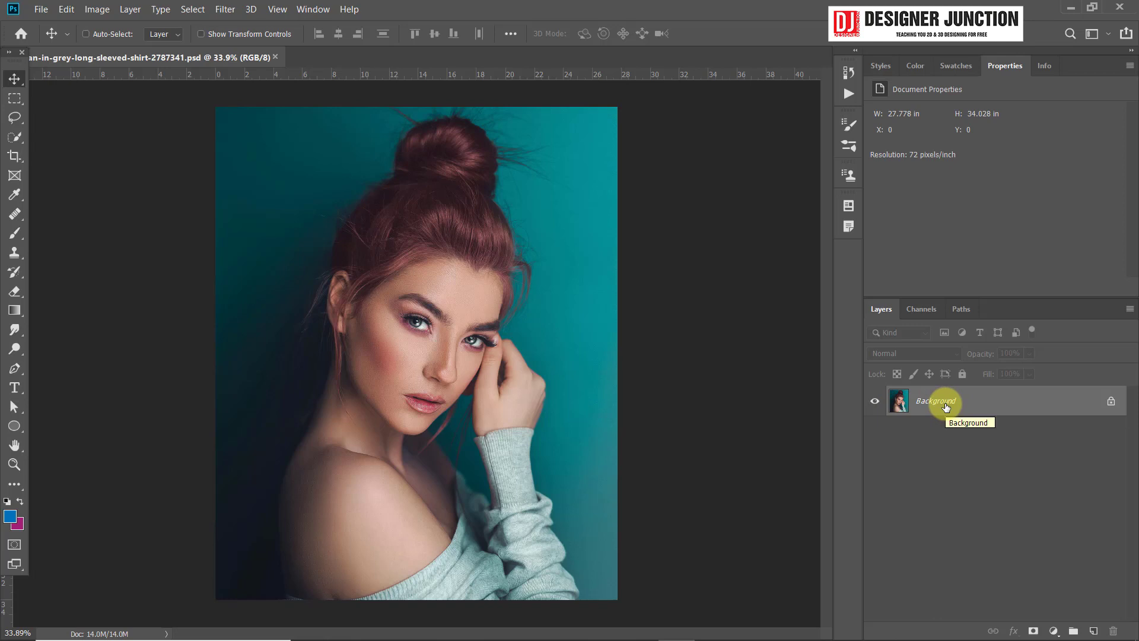
click(1110, 404)
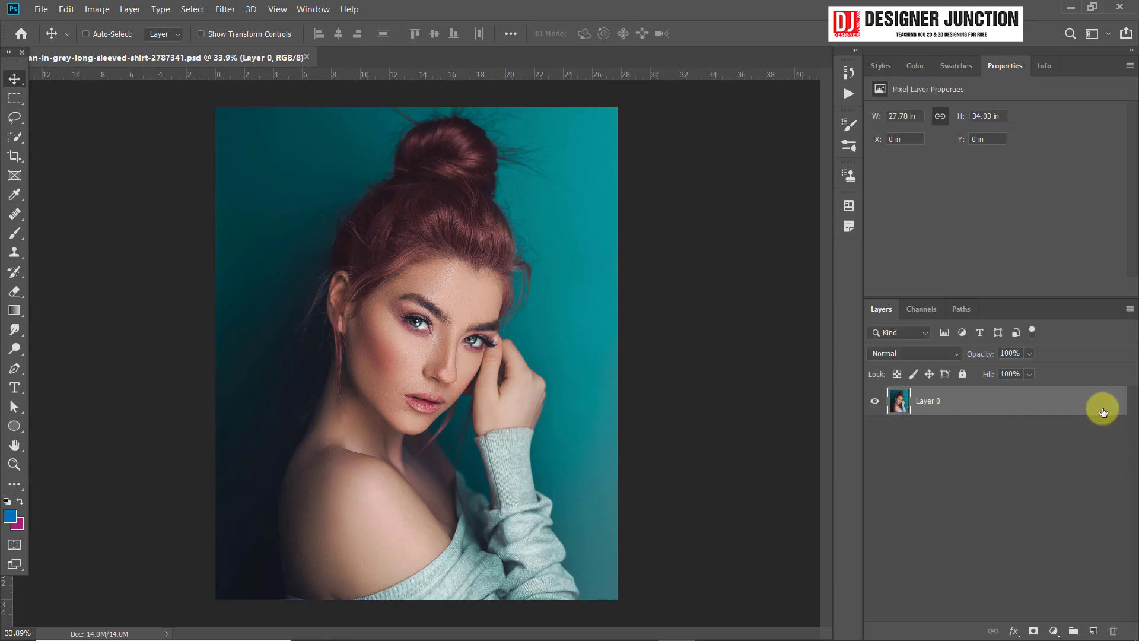
click(93, 16)
mouse_move(137, 24)
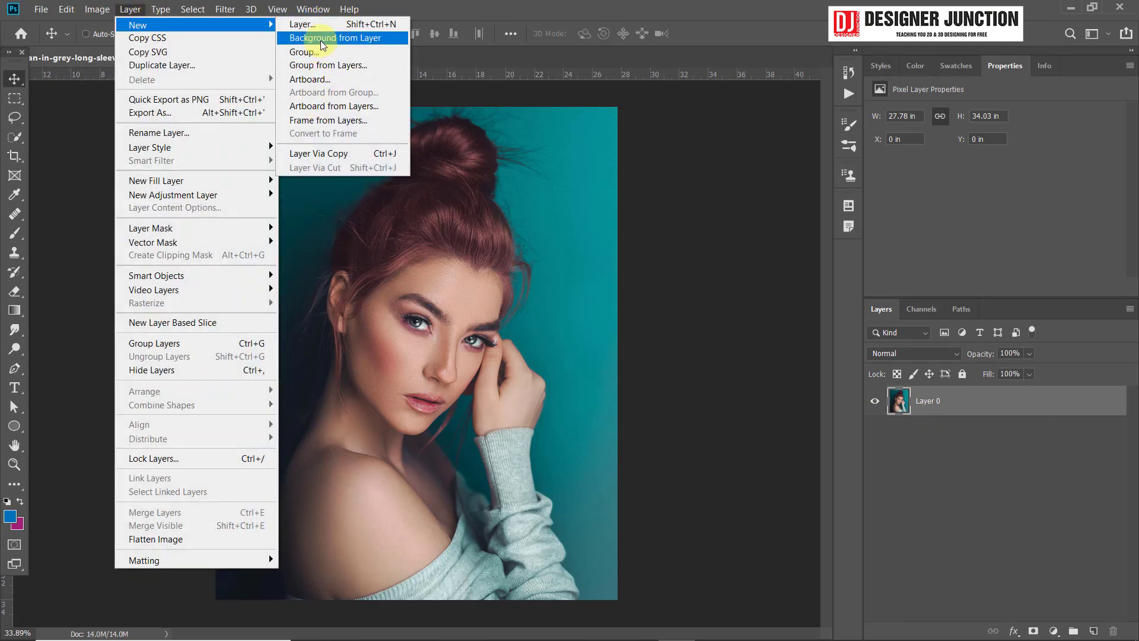
click(321, 41)
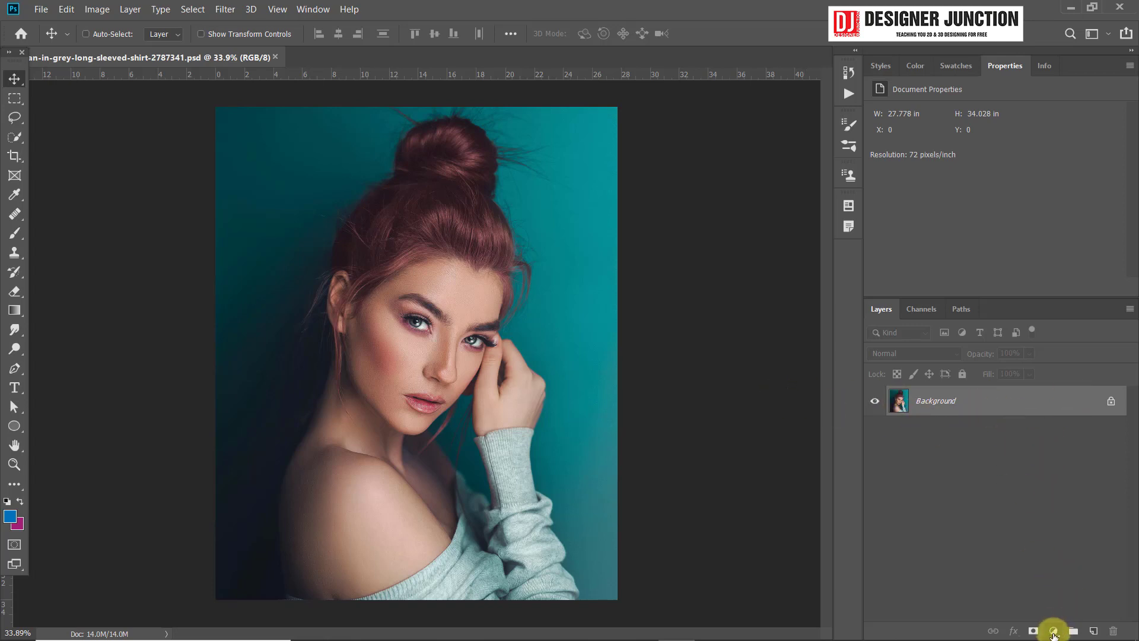
- Add a Color Lookup adjustment layer to the portrait
click(1054, 632)
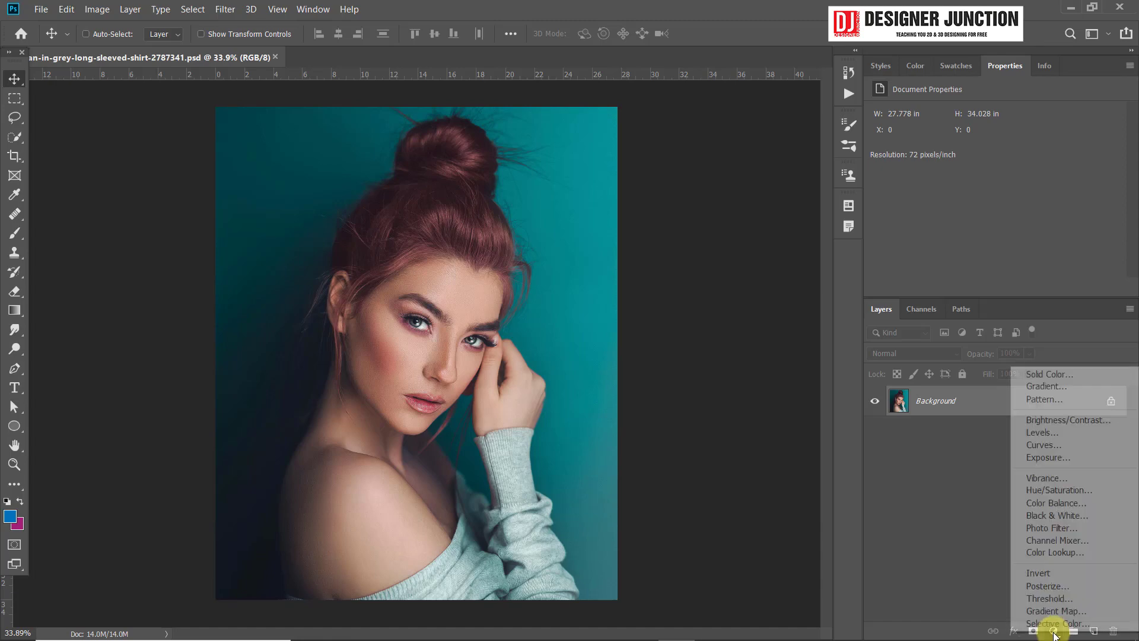
click(1044, 553)
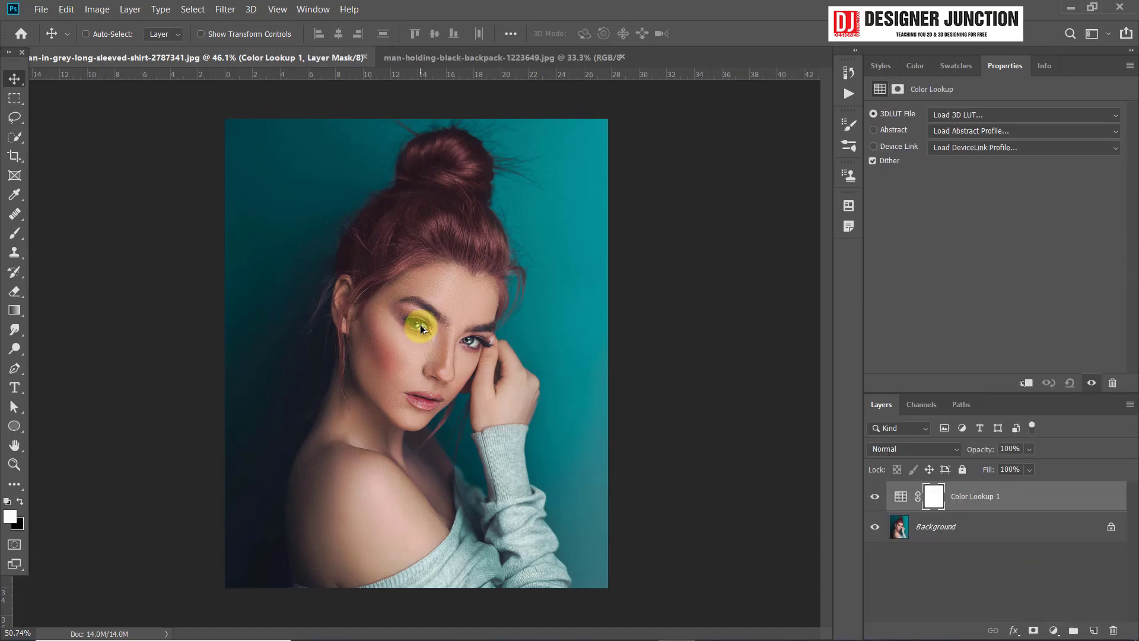
scroll(420, 325, up, 5)
scroll(420, 325, up, 2)
scroll(451, 297, up, 1)
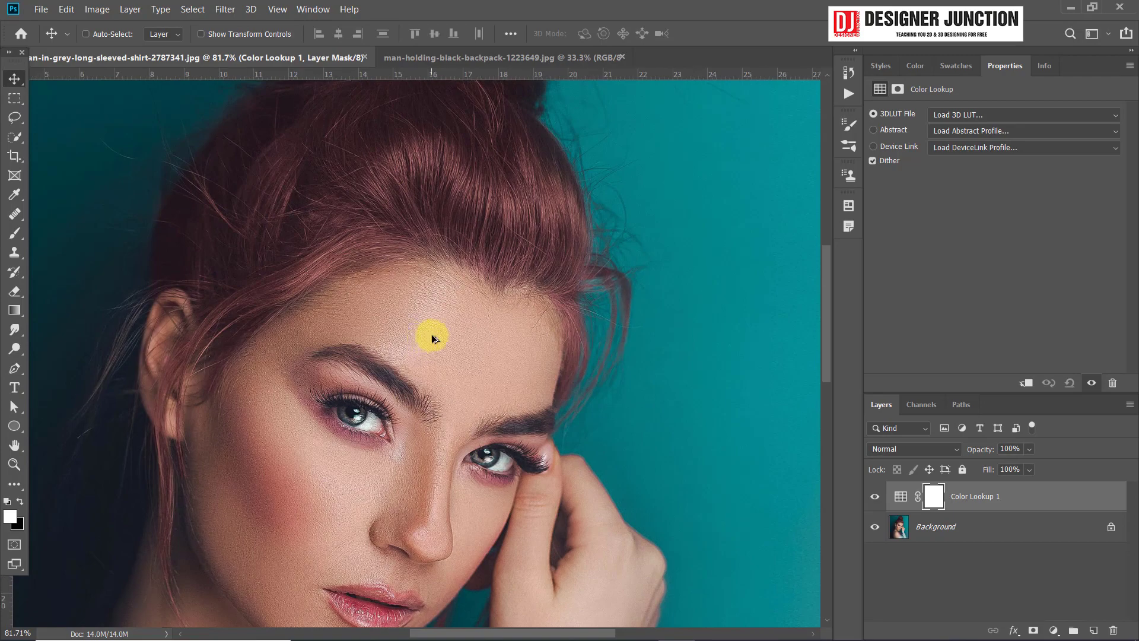
scroll(430, 347, up, 3)
scroll(430, 353, down, 4)
scroll(435, 367, down, 3)
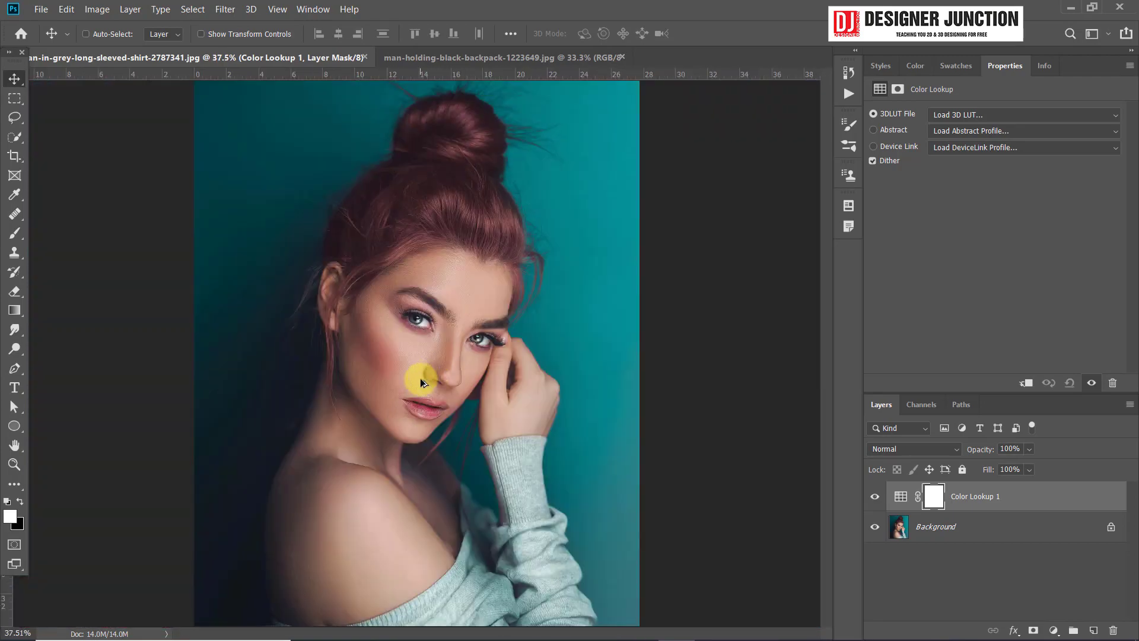
scroll(420, 382, up, 1)
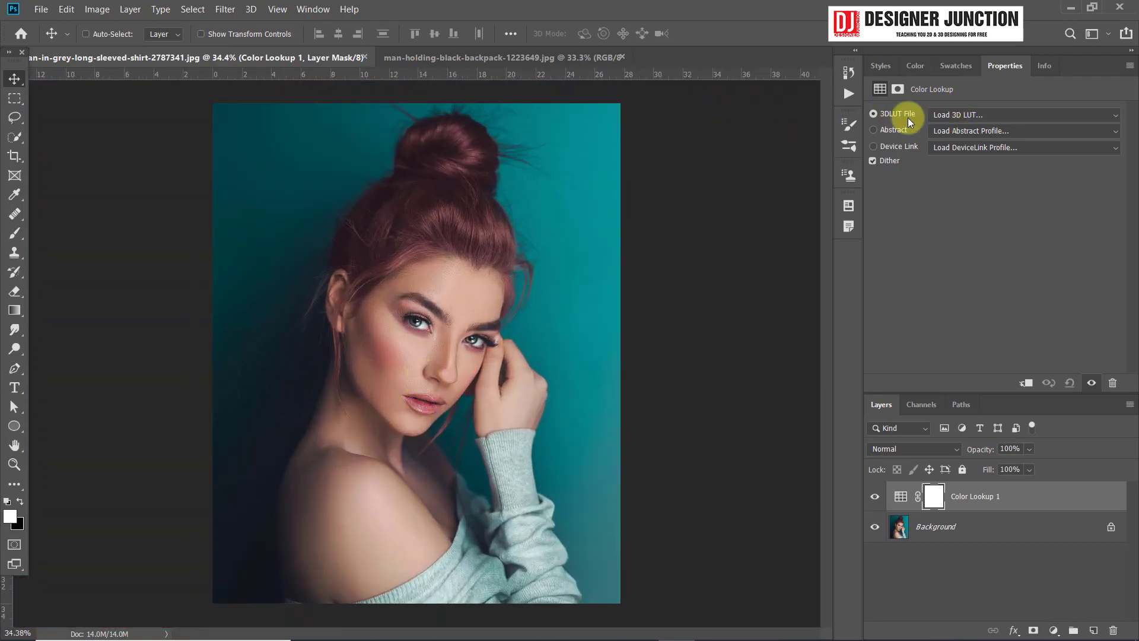
- Preview the FallColors, Kodak 5218 Kodak 2383, NightFromDay and TealOrangePlusContrast LUTs
click(971, 115)
click(972, 115)
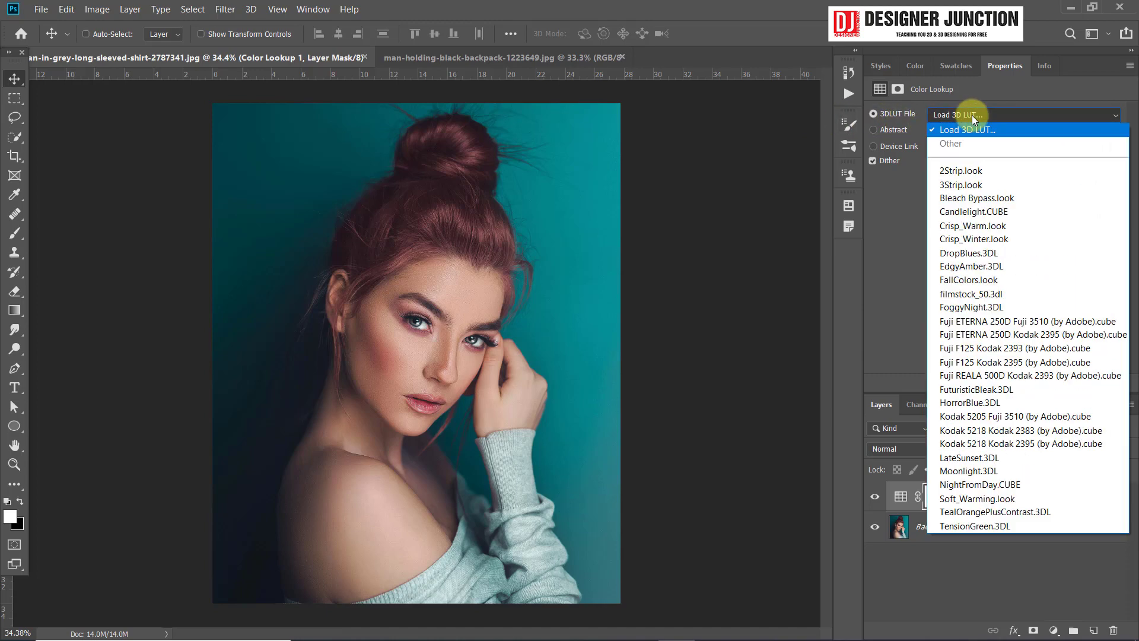
click(952, 279)
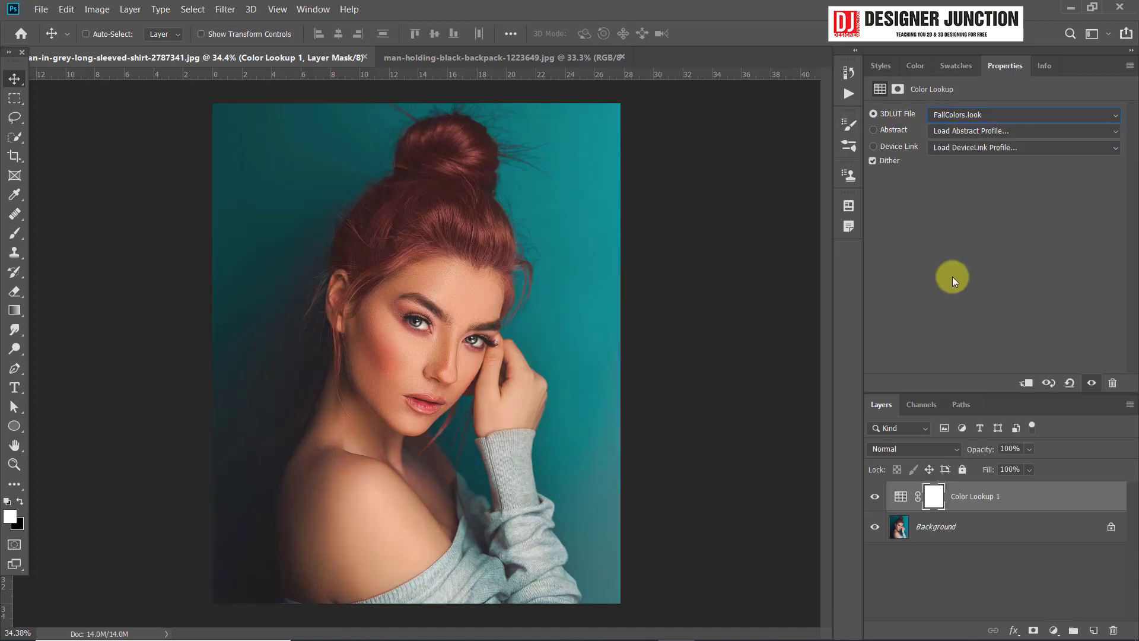
click(968, 119)
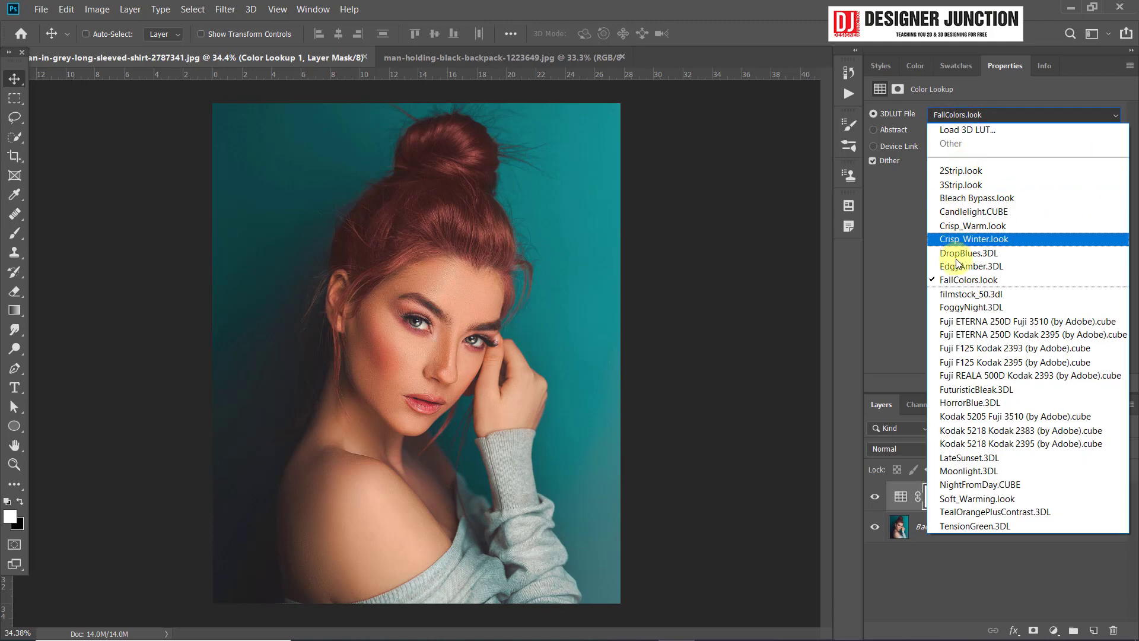
click(980, 432)
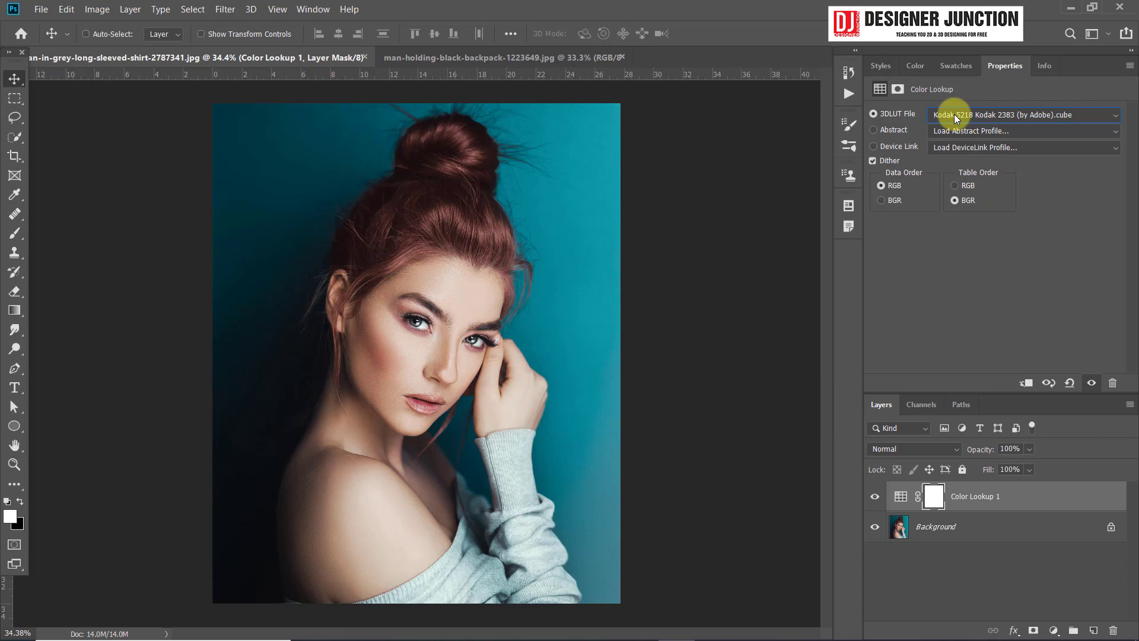
key(Down)
key(Down)
key(Down)
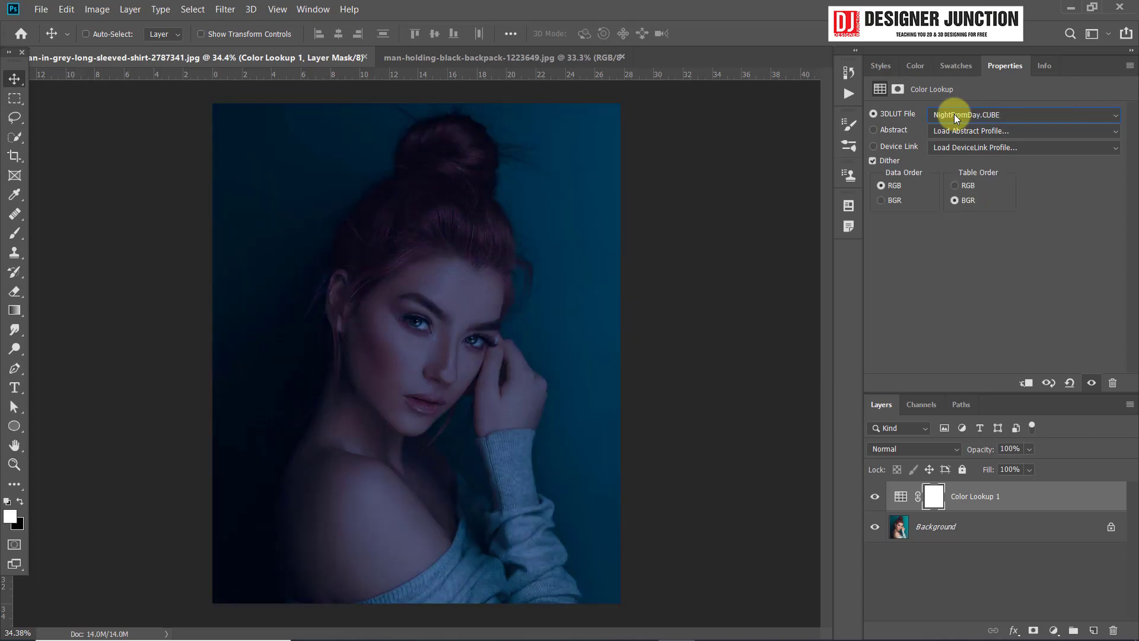
key(Down)
key(Down)
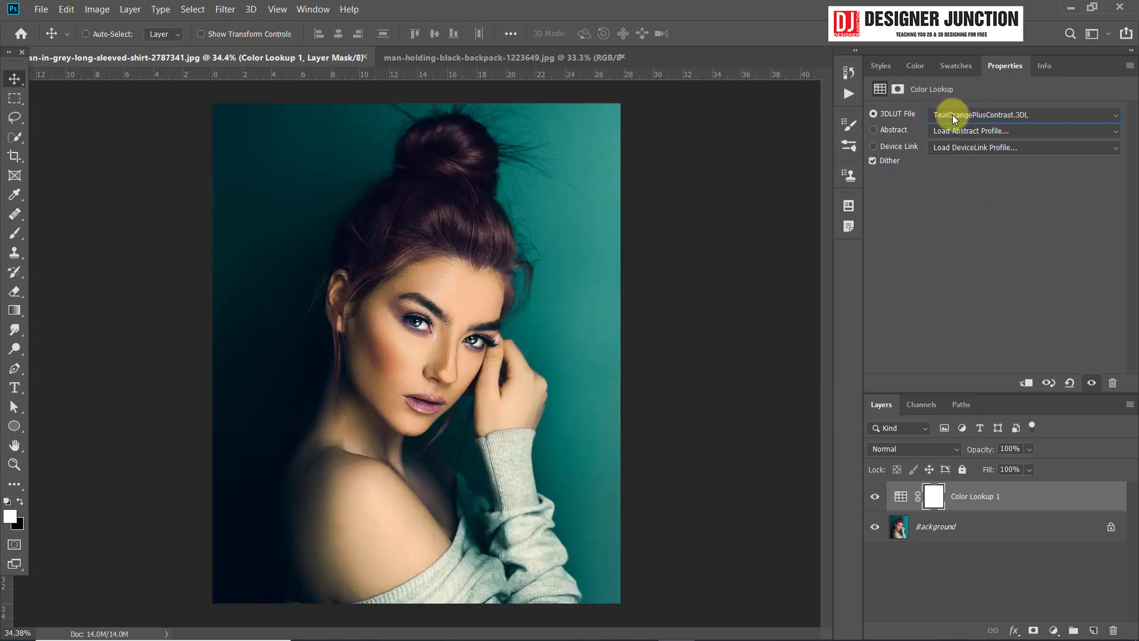
key(Down)
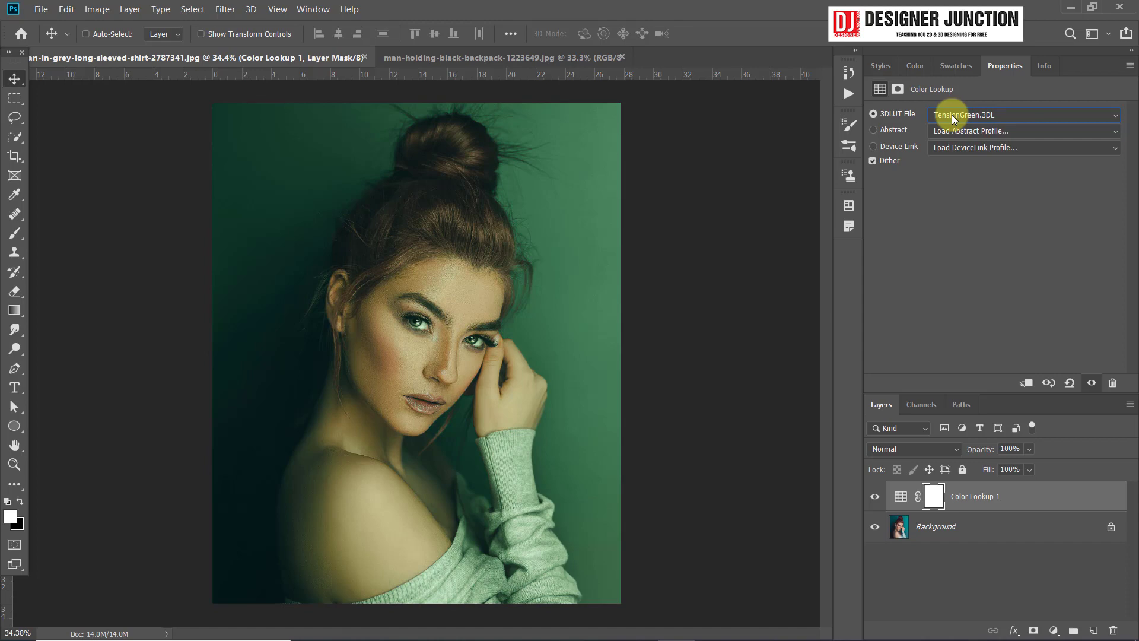
- Compare the 2Strip, Bleach Bypass, FallColors and FoggyNight LUT looks
click(952, 115)
click(956, 115)
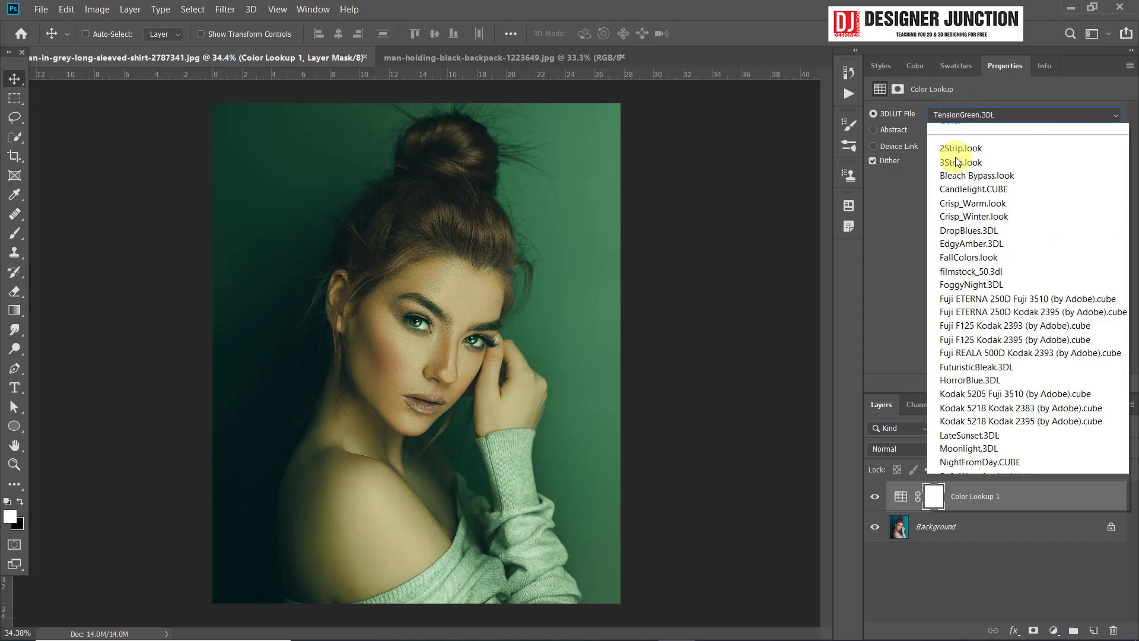
click(961, 171)
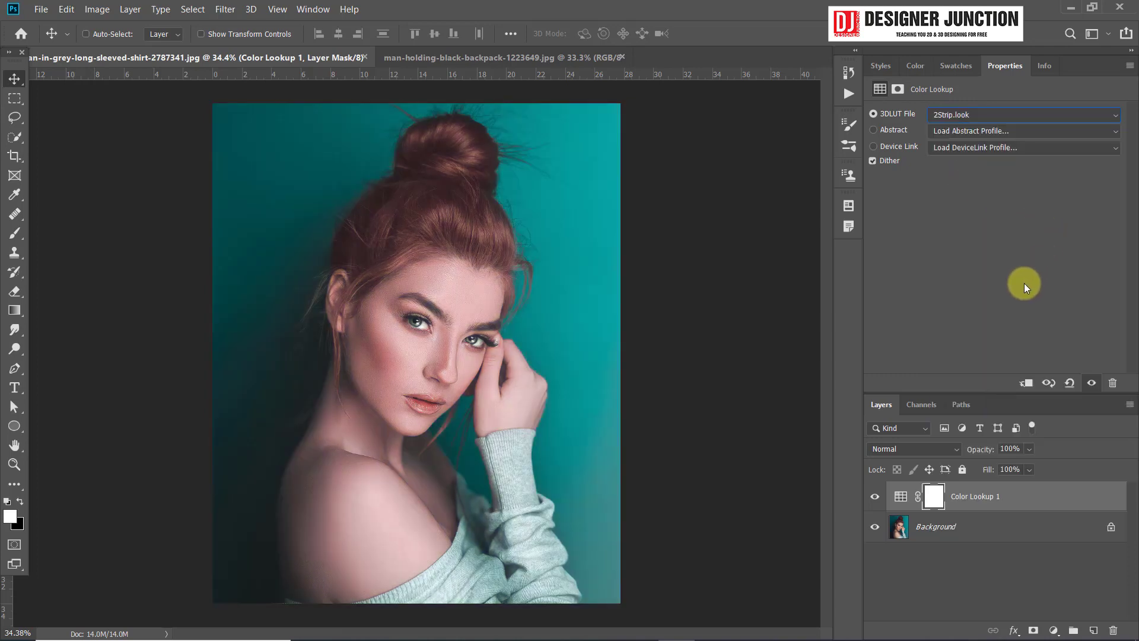
key(Down)
key(Down)
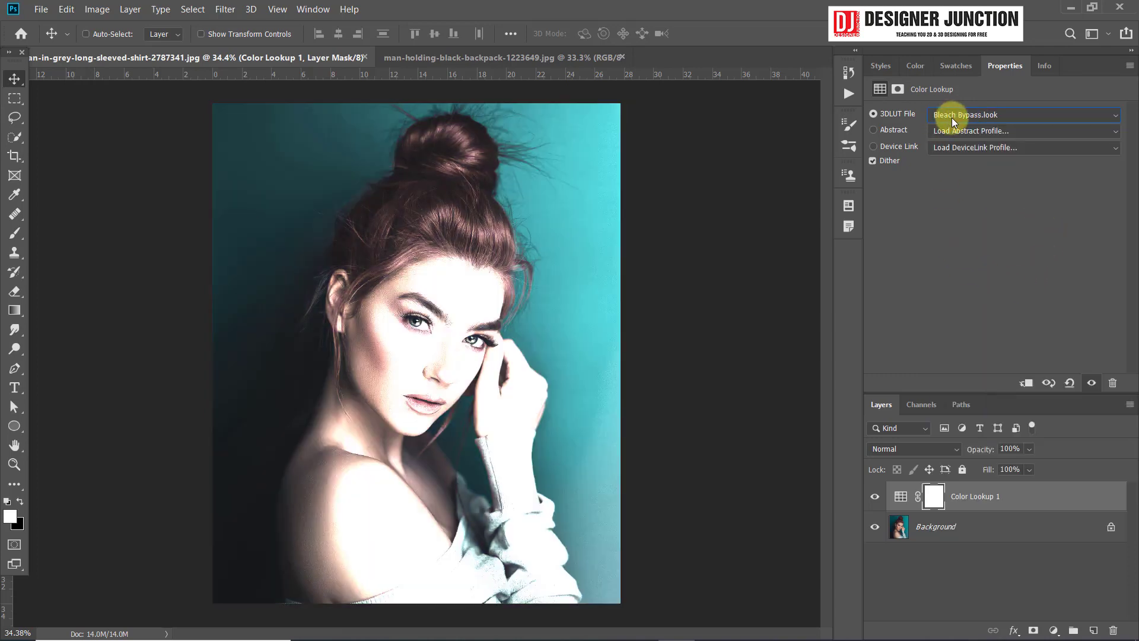
key(Down)
key(Down)
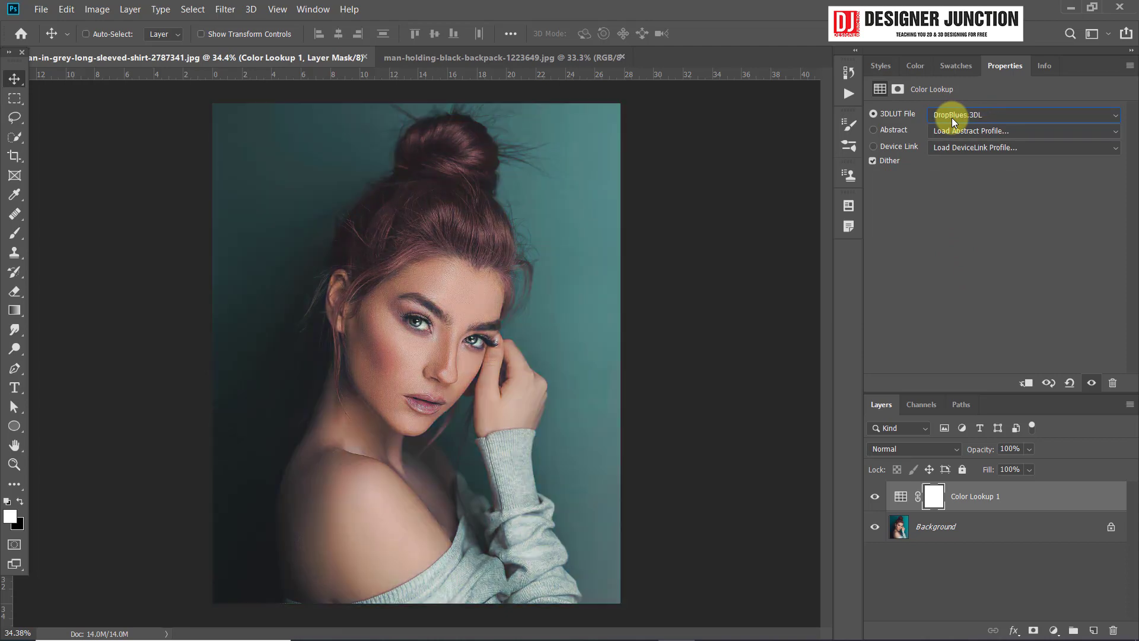
key(Down)
key(Down)
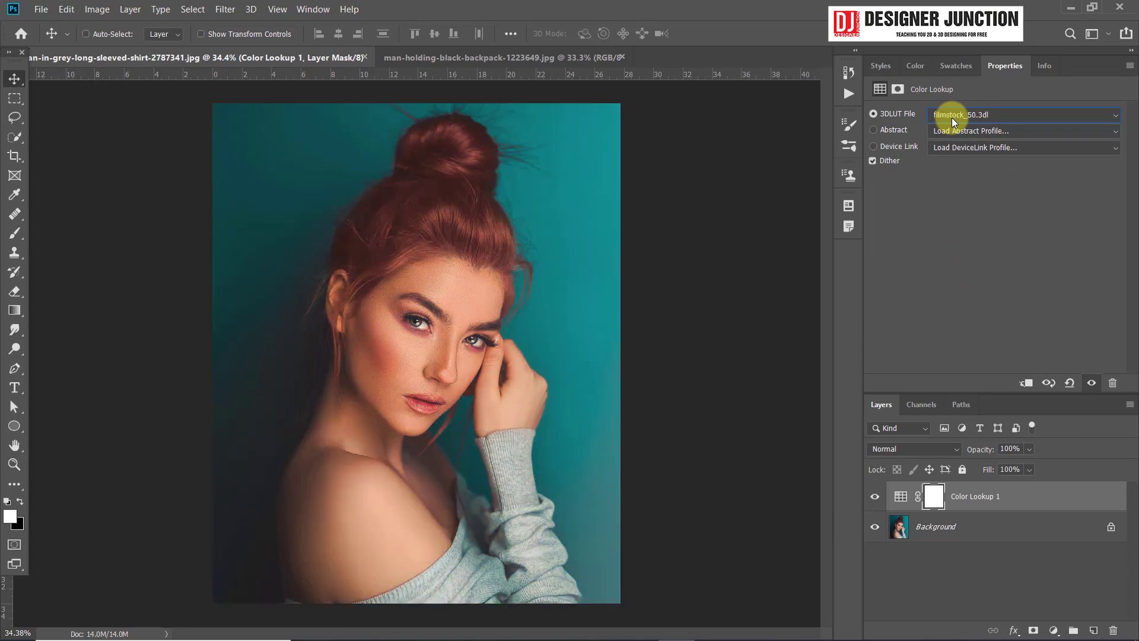
key(Down)
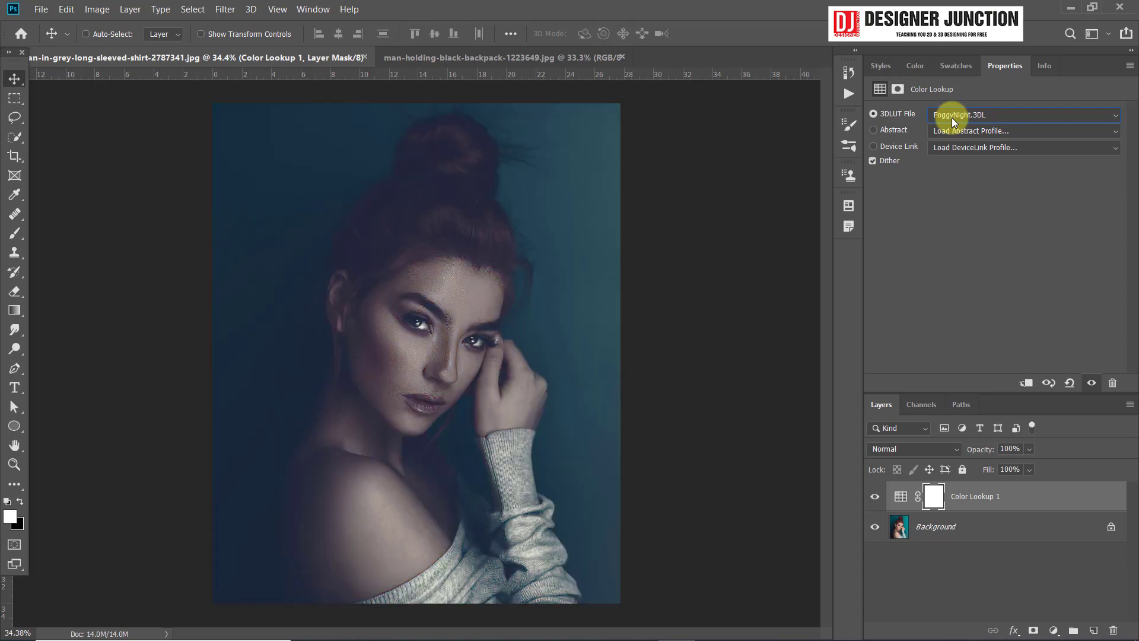
key(Down)
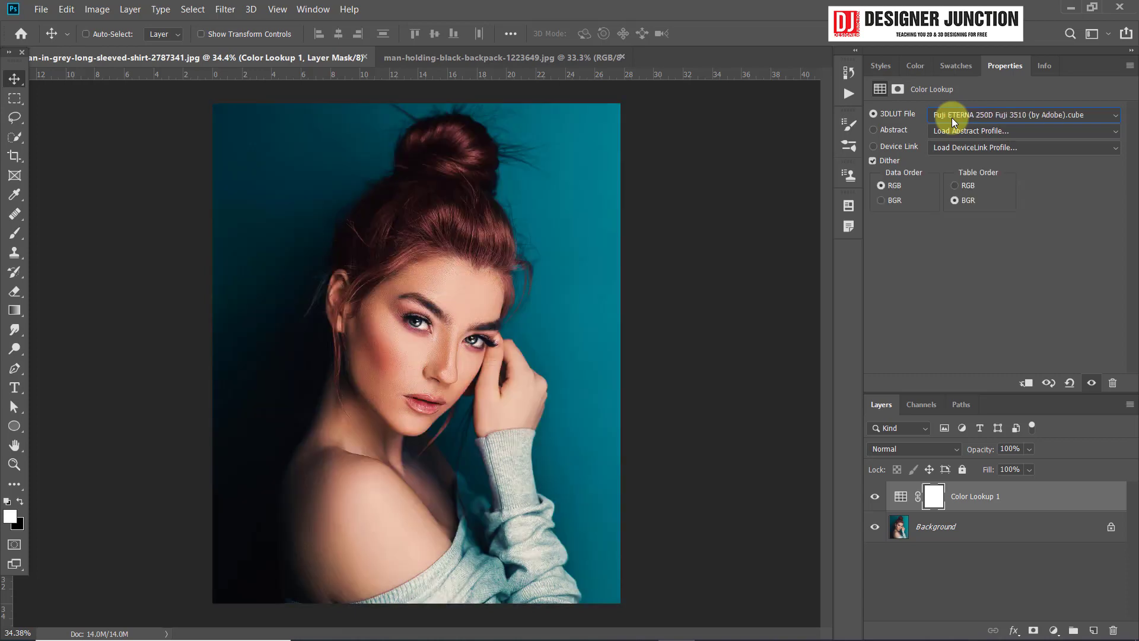
key(Up)
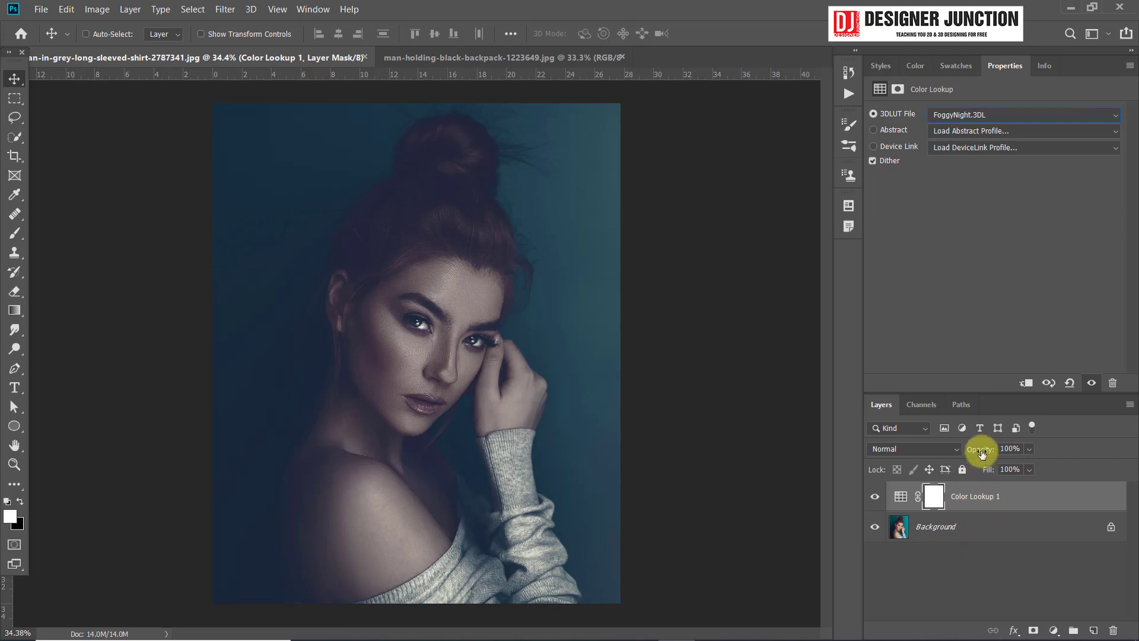
- Try 56% opacity, restore 100%, and settle on the 2Strip.look LUT
drag(979, 451, 943, 463)
key(0)
click(959, 116)
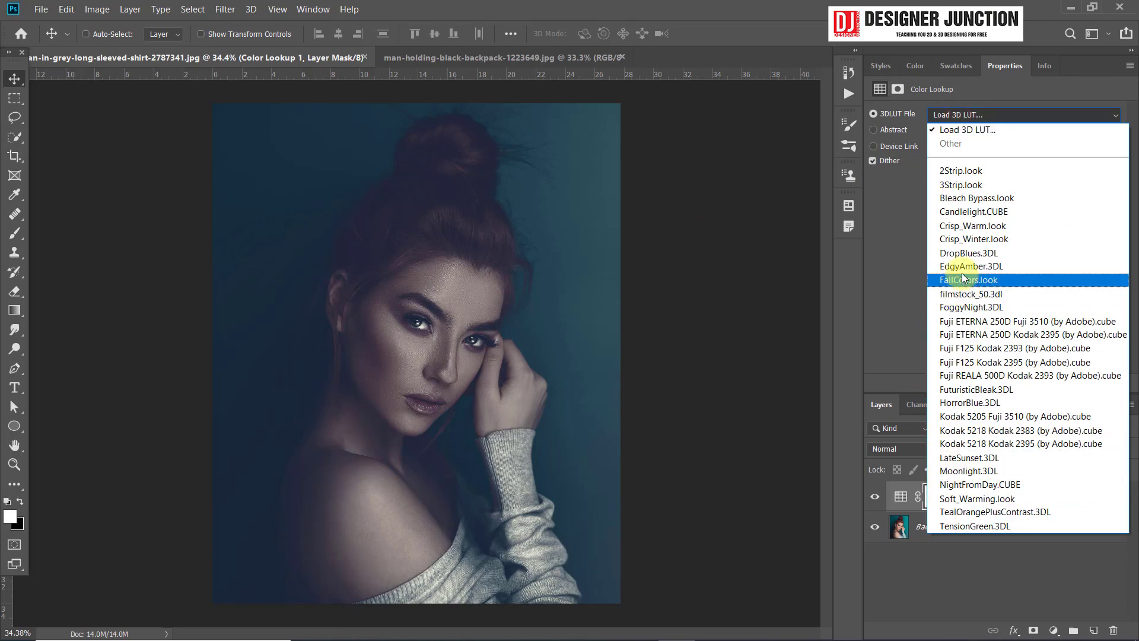
click(971, 172)
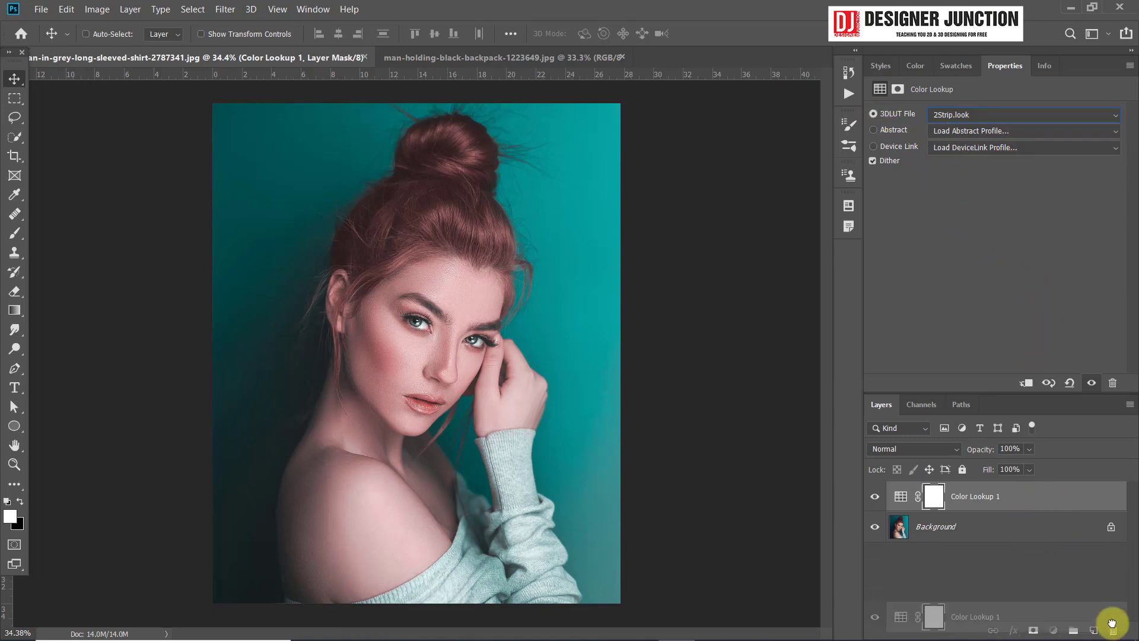
drag(1017, 498, 1113, 630)
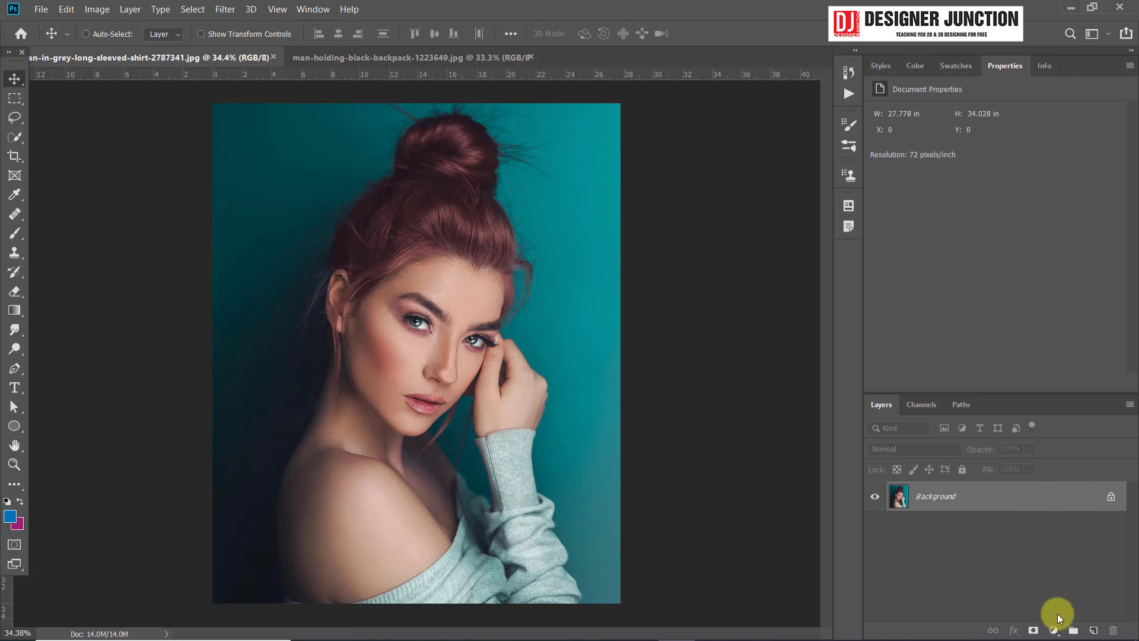
click(1054, 630)
click(1061, 556)
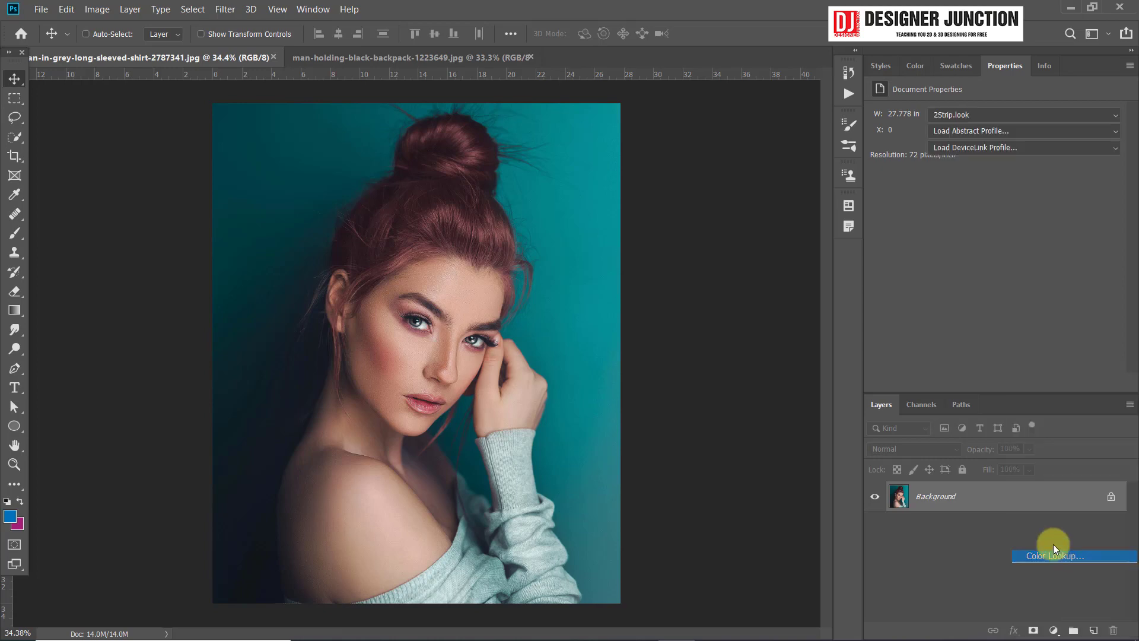
click(958, 116)
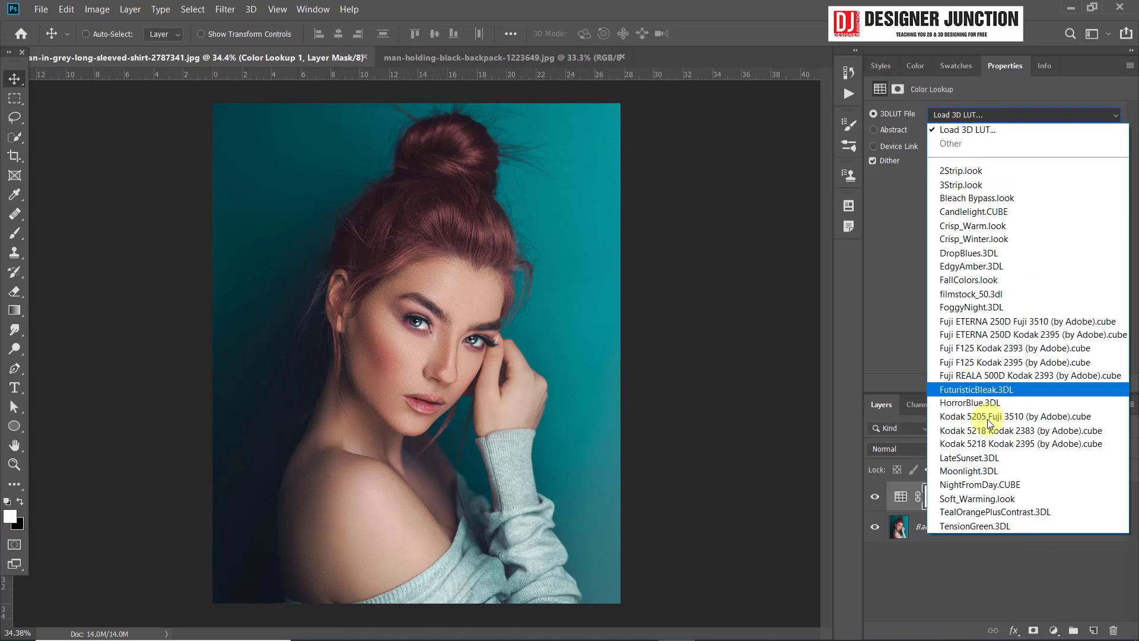
key(Escape)
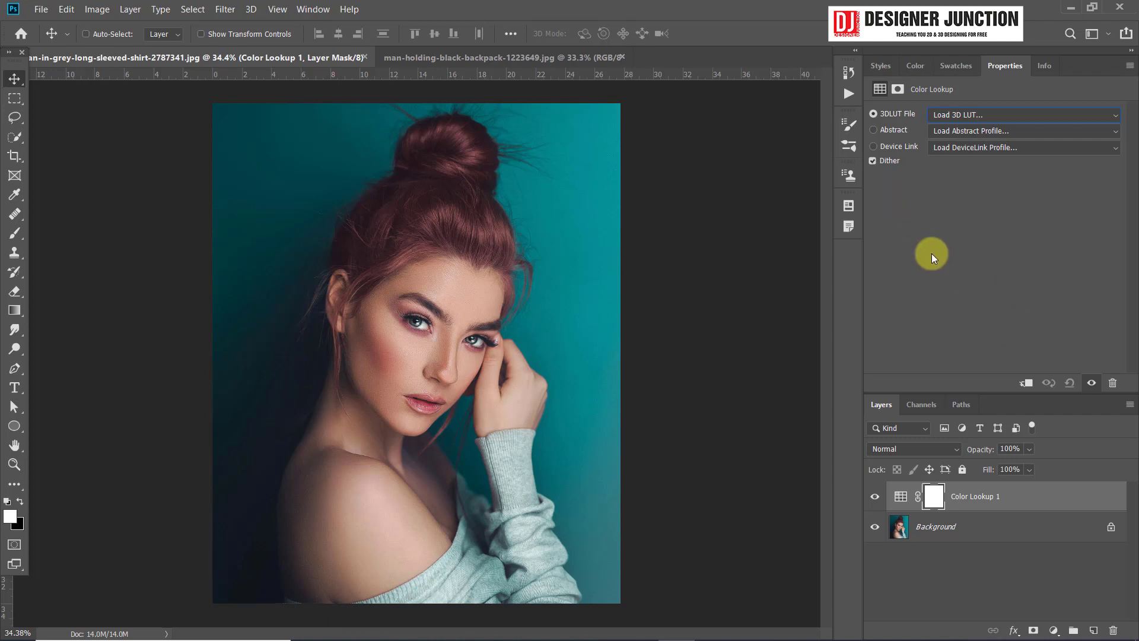
click(887, 113)
click(961, 73)
drag(1009, 496, 1113, 630)
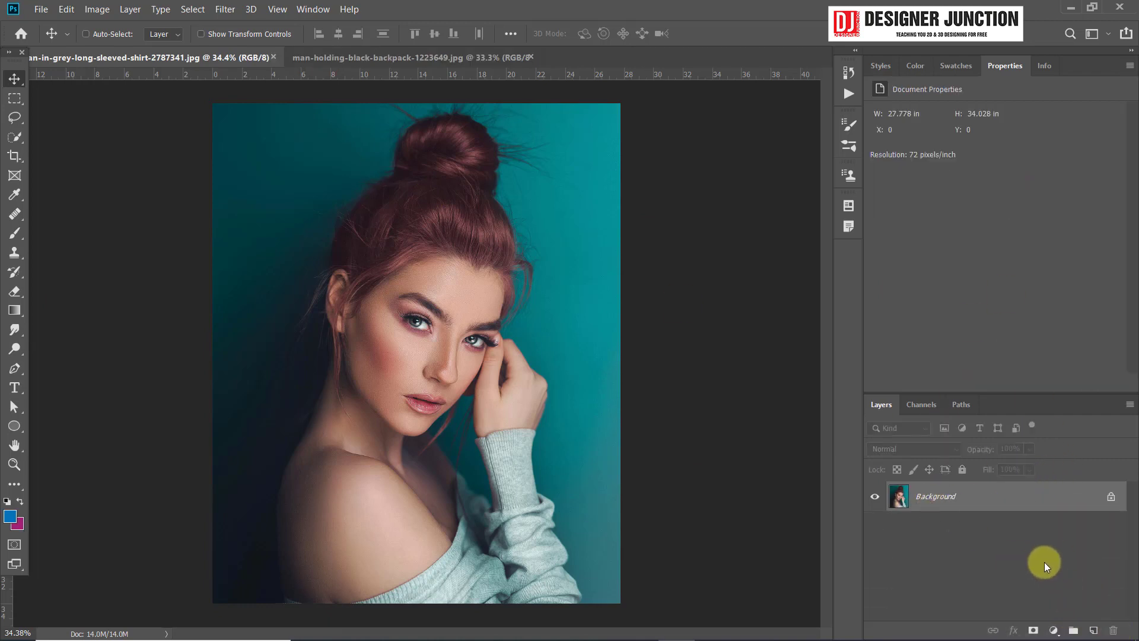
- Zoom in on the model's face and add a Curves adjustment layer
click(1054, 630)
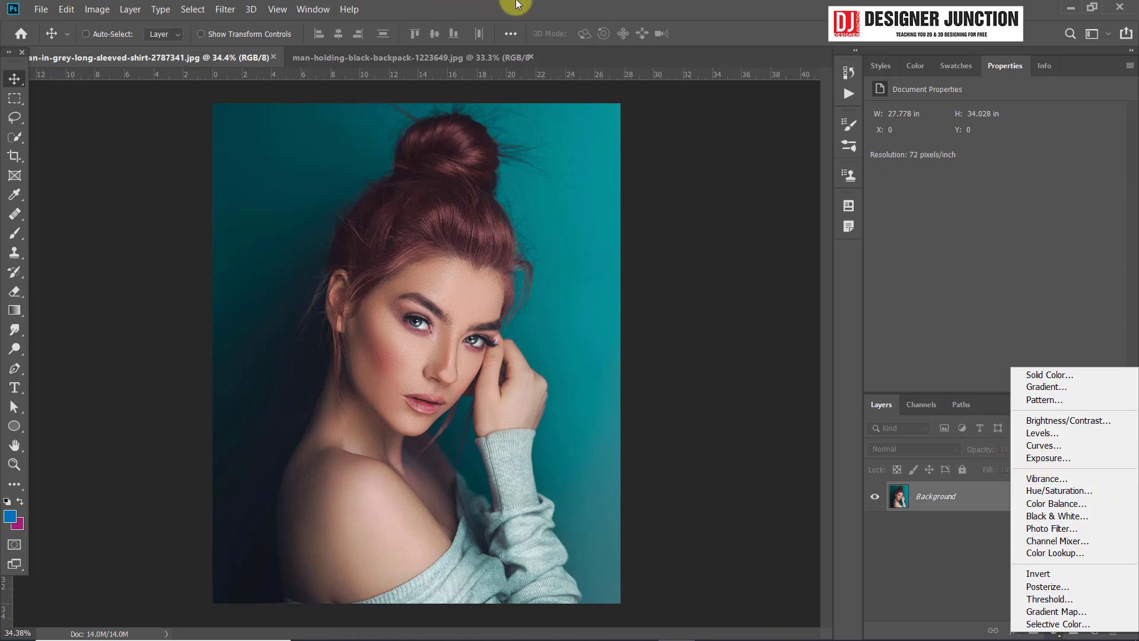
key(Escape)
scroll(407, 371, up, 3)
scroll(504, 344, down, 3)
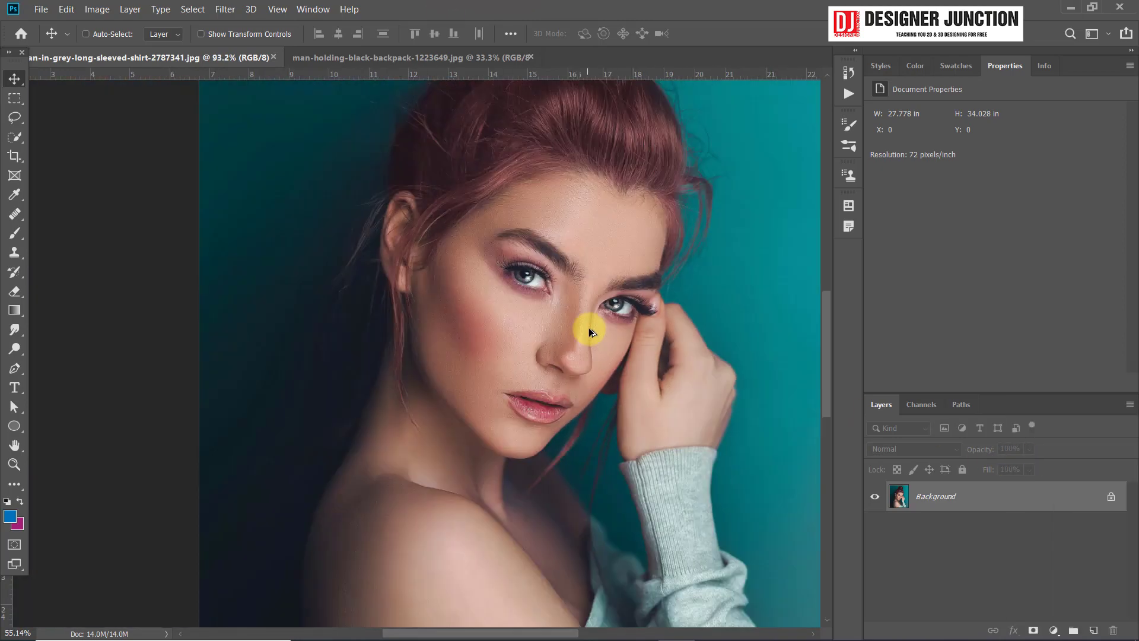
scroll(547, 358, down, 2)
scroll(381, 374, up, 1)
scroll(386, 370, down, 1)
scroll(389, 377, up, 1)
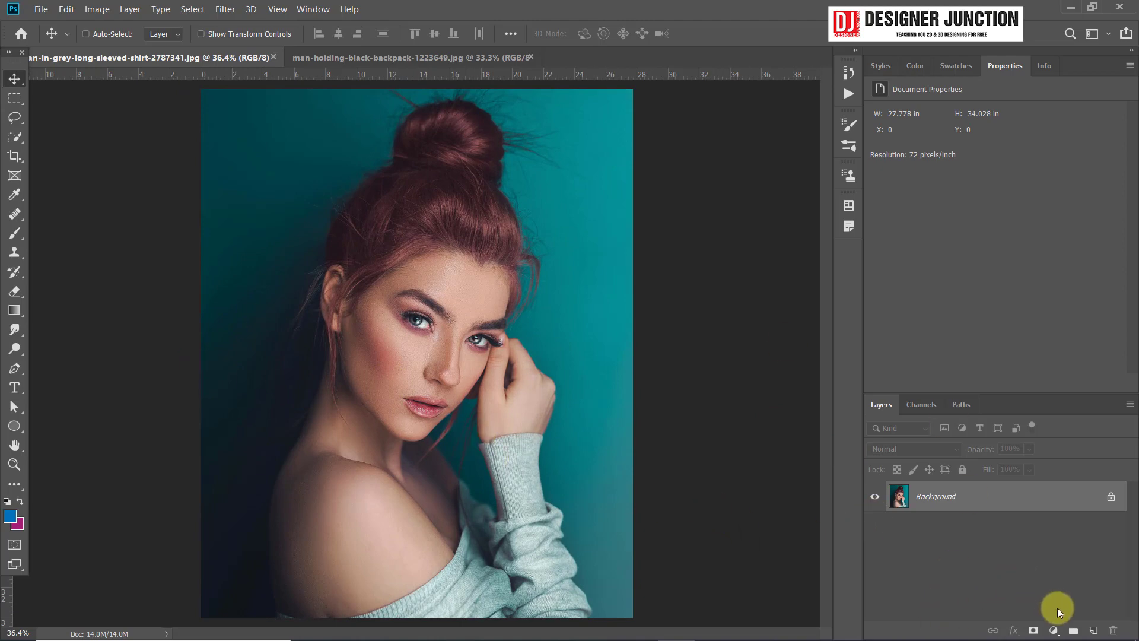
click(1054, 630)
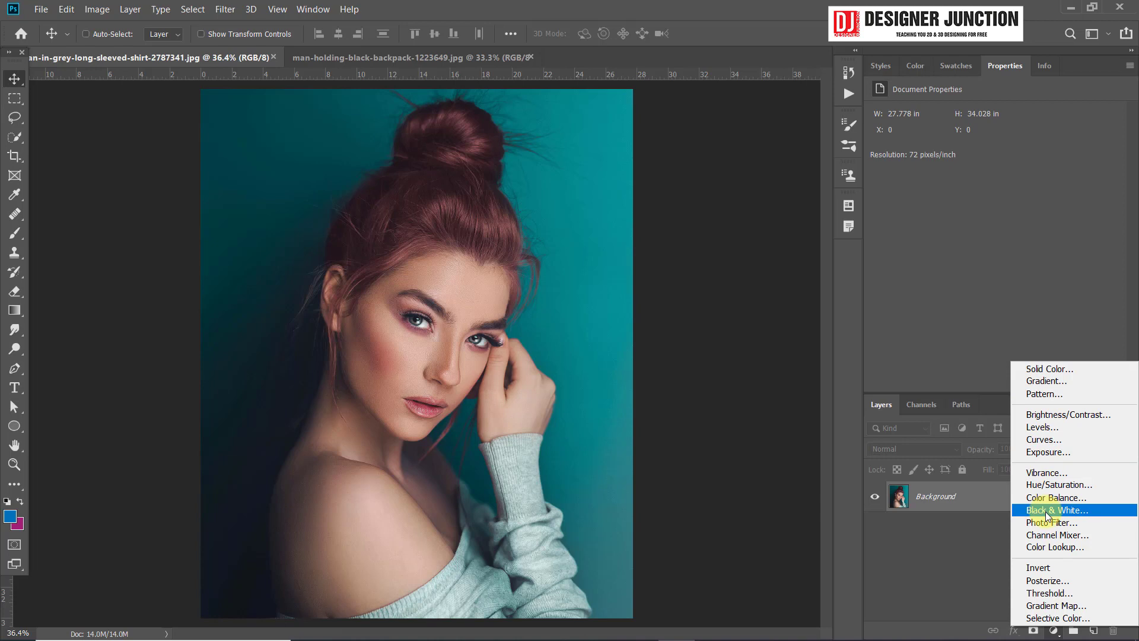
click(1046, 440)
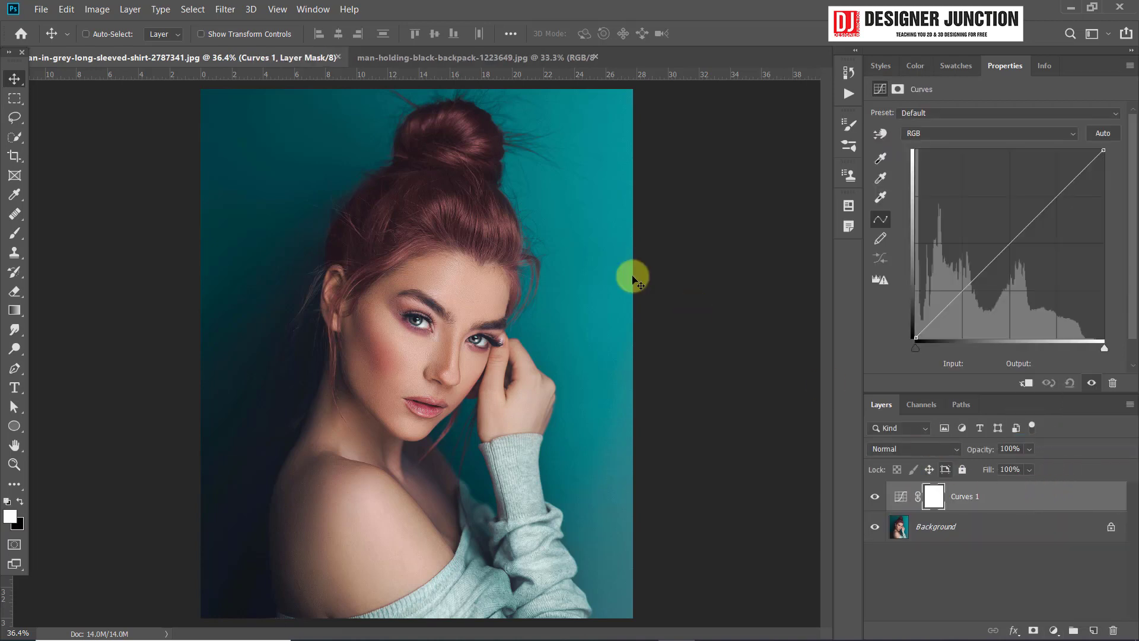
- With the on-image curve tool, brighten the forehead highlights and darken the shadows
click(878, 133)
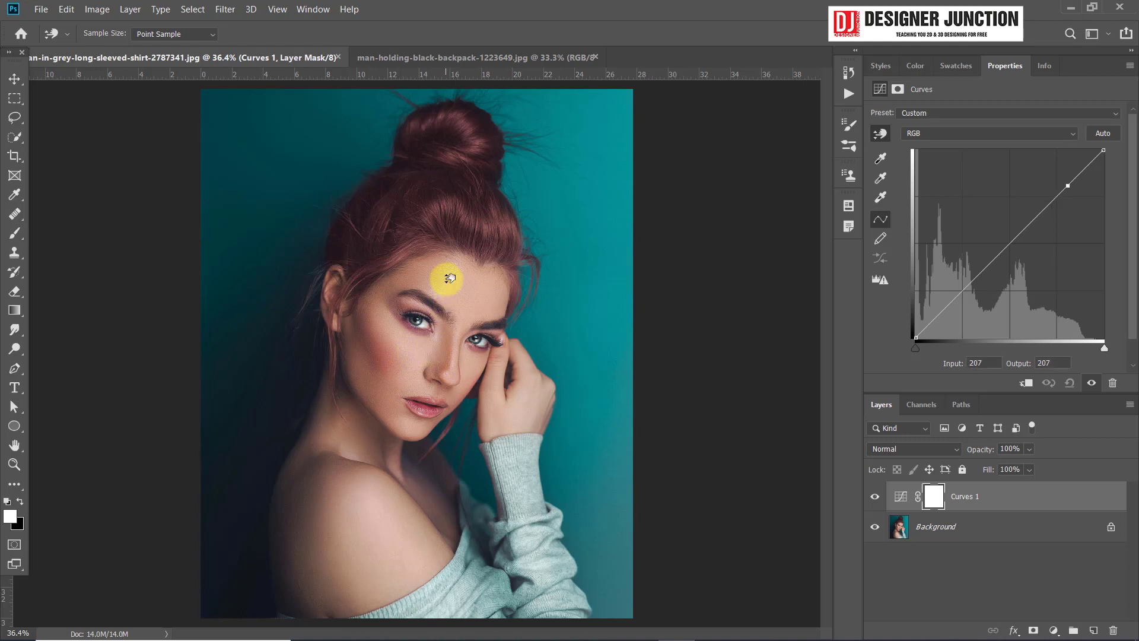
drag(449, 278, 463, 262)
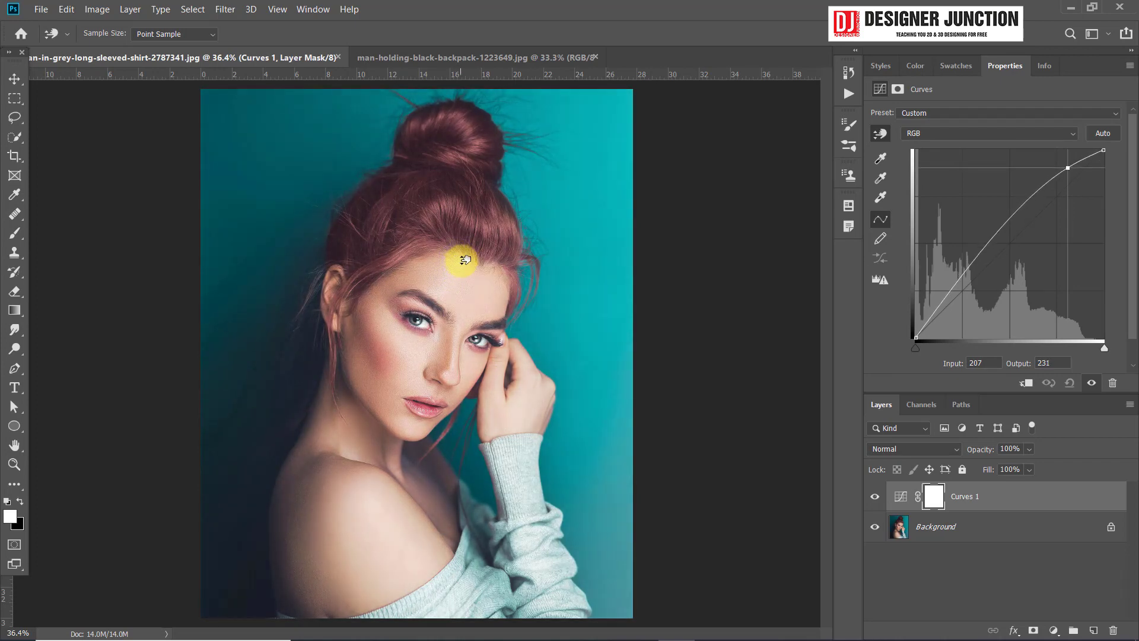
drag(465, 260, 458, 254)
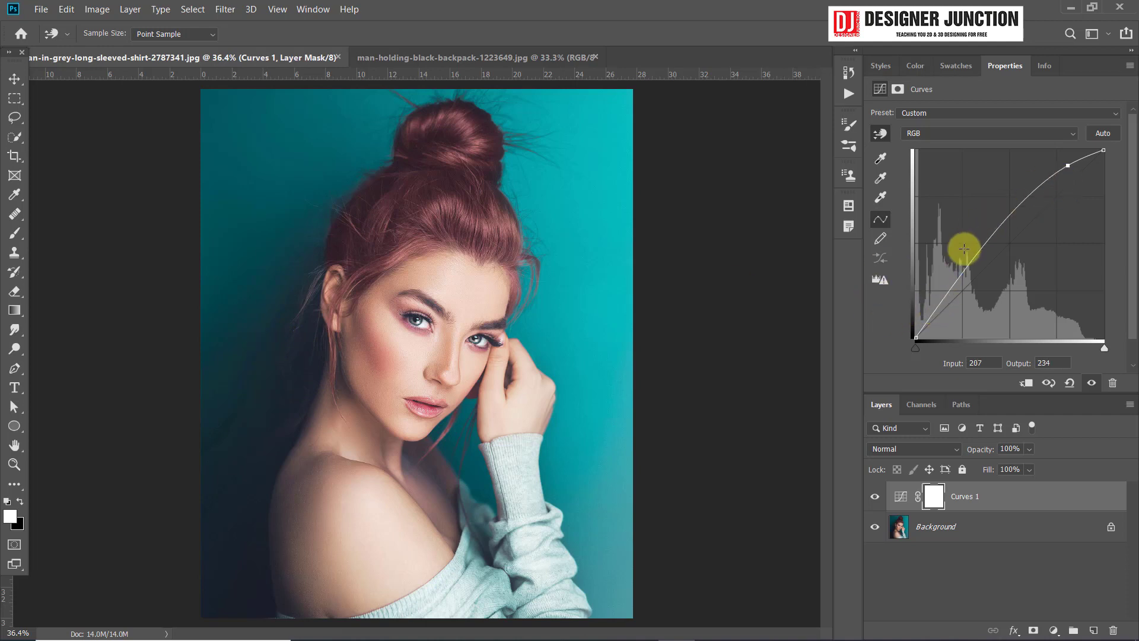
drag(255, 326, 269, 302)
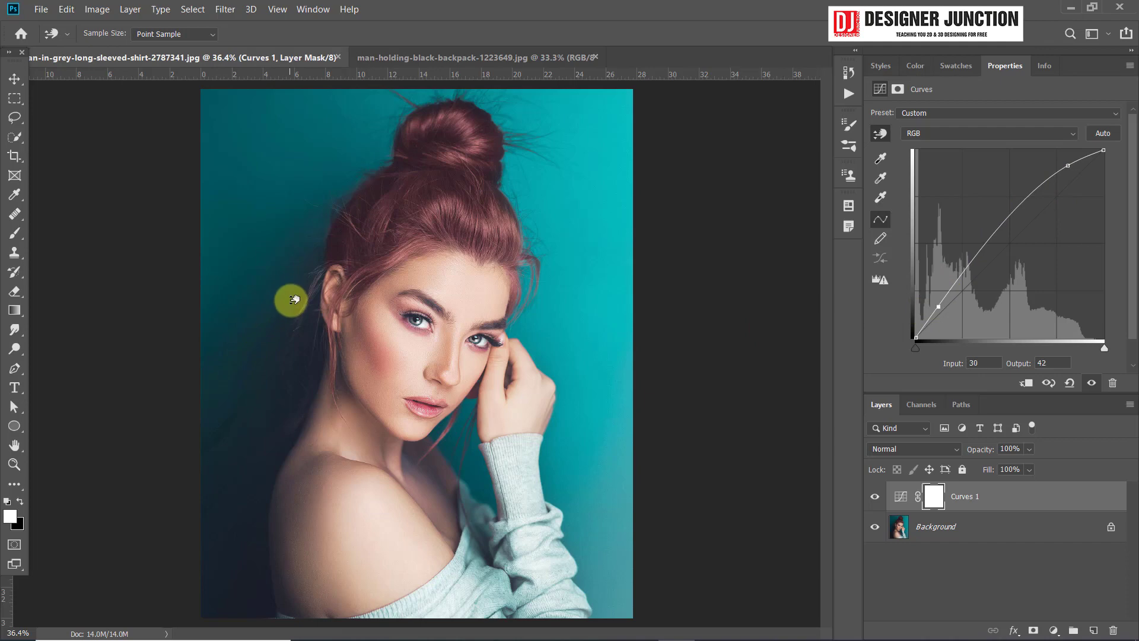
drag(294, 299, 291, 323)
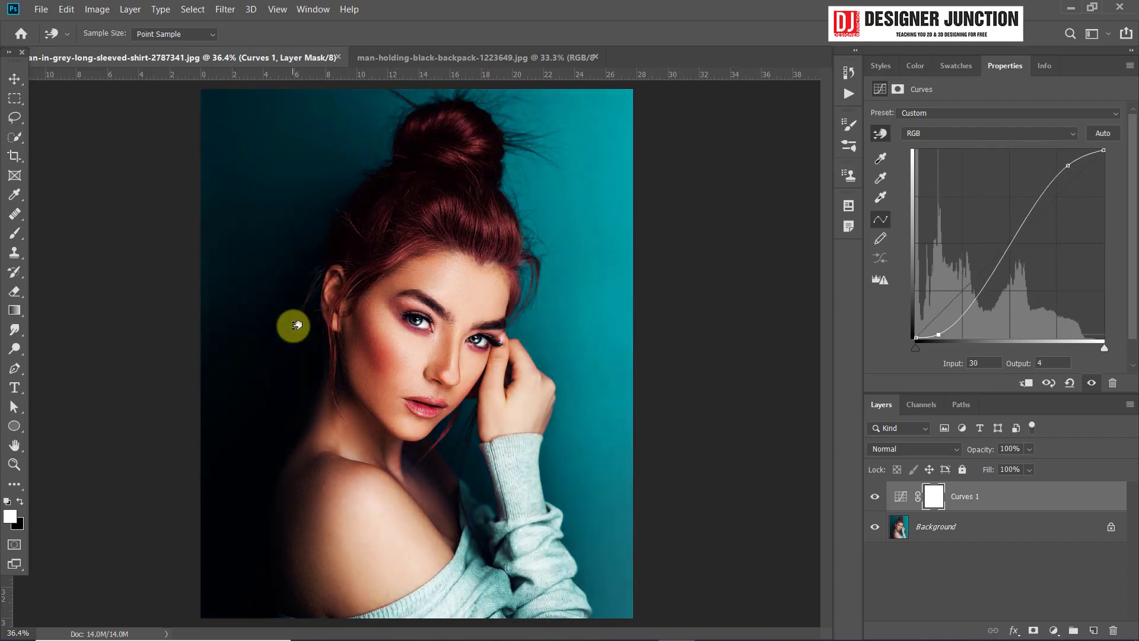
- Try and discard a hair midtone point, then deepen shadows and refine the forehead tones
click(480, 304)
click(475, 227)
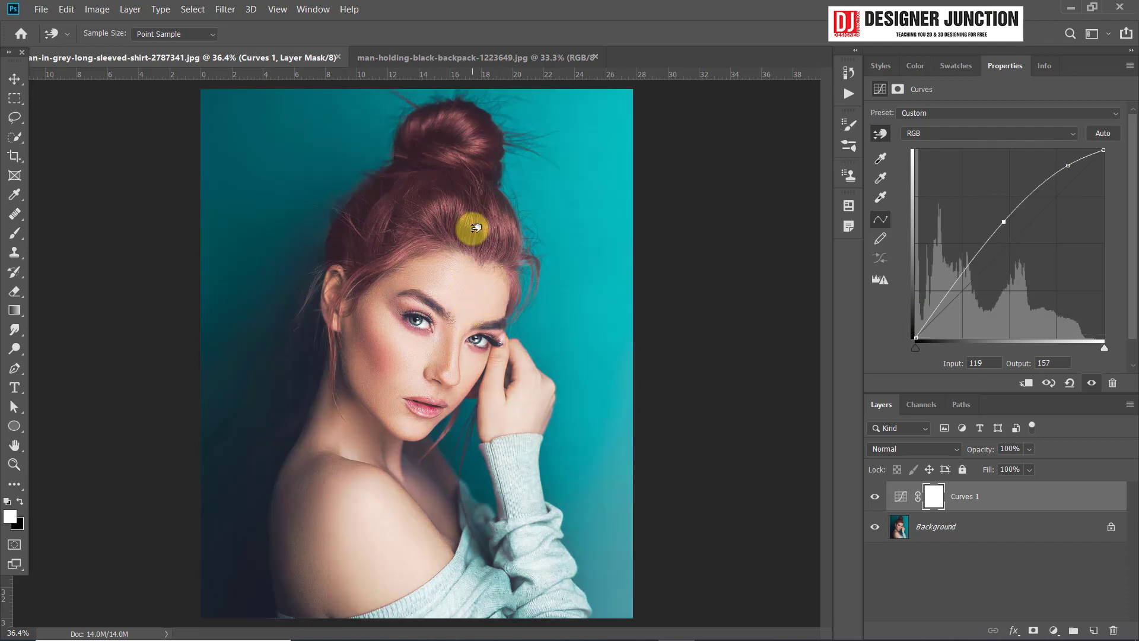
mouse_move(475, 232)
mouse_down()
mouse_move(477, 243)
mouse_move(470, 191)
mouse_move(468, 245)
mouse_up()
key(Delete)
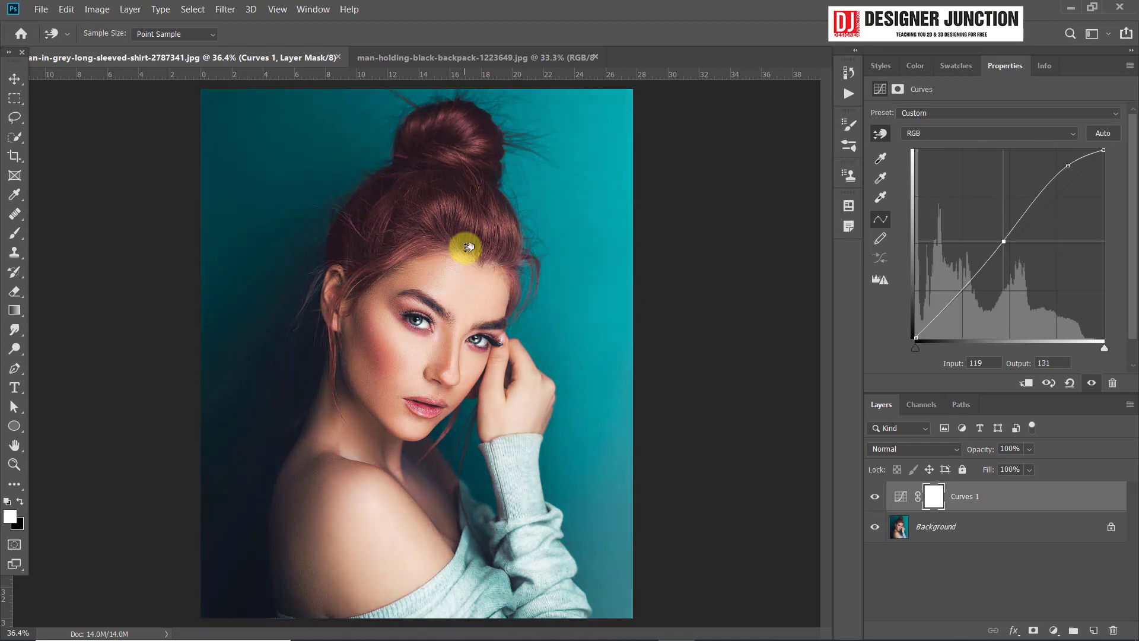
click(495, 490)
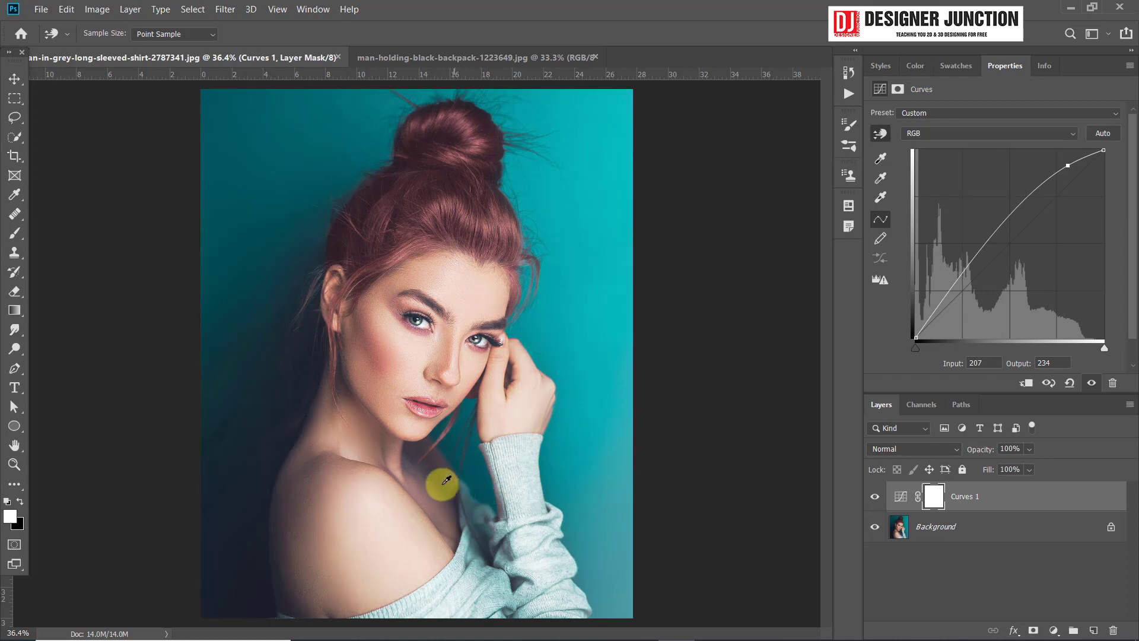
drag(433, 469, 435, 489)
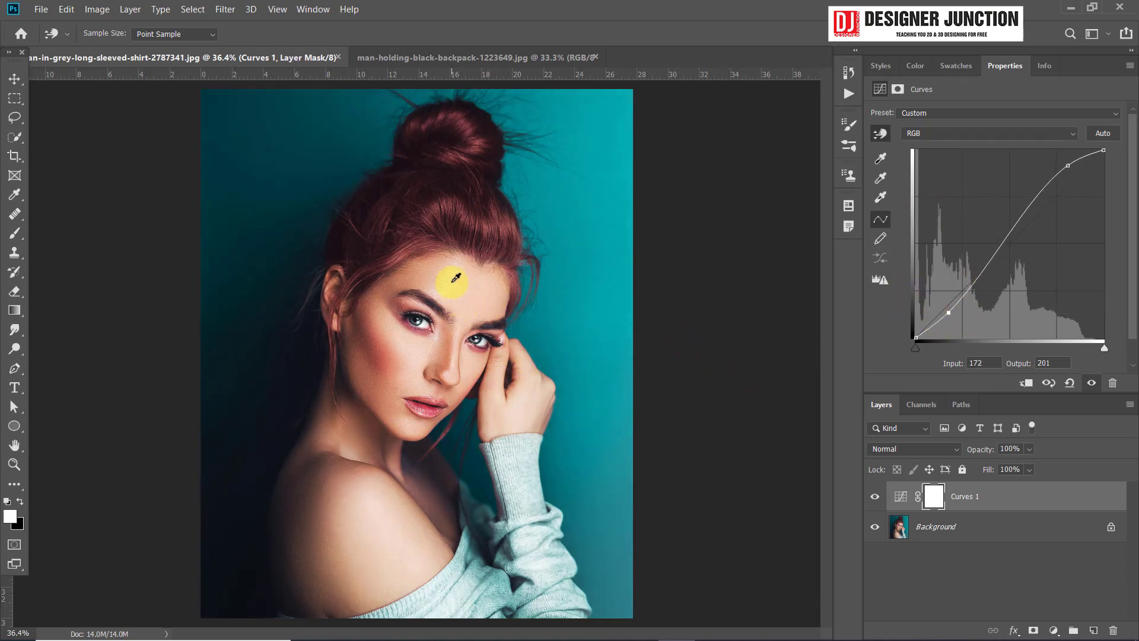
mouse_move(456, 277)
mouse_down()
mouse_move(459, 309)
mouse_move(454, 273)
mouse_up()
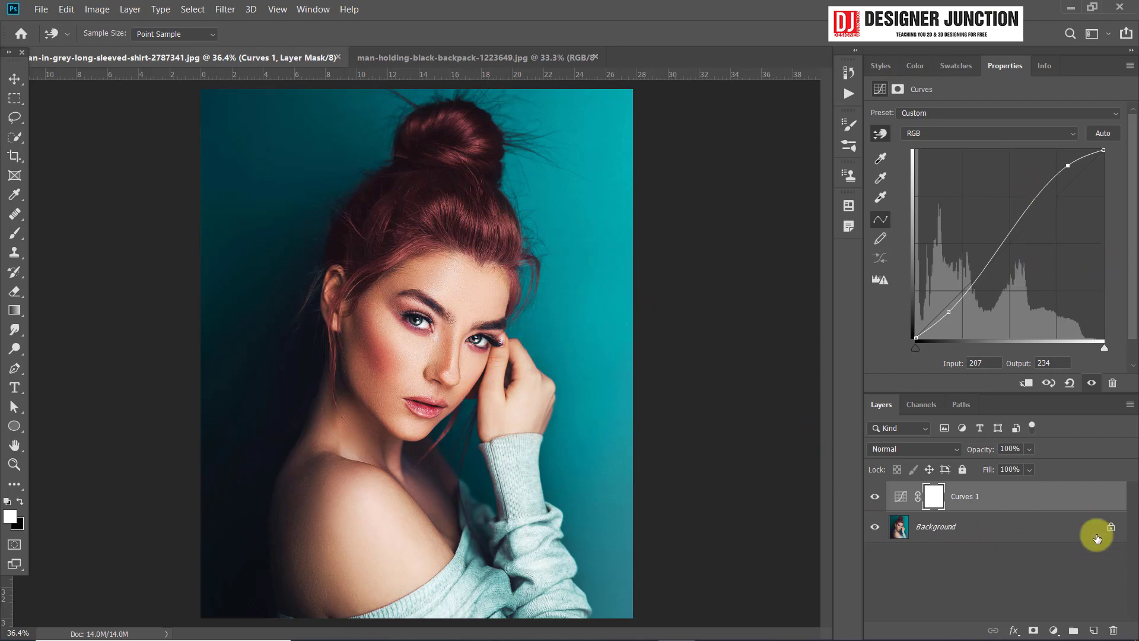
- Add a Curves 2 layer and lower its RGB midpoint slightly
click(1053, 631)
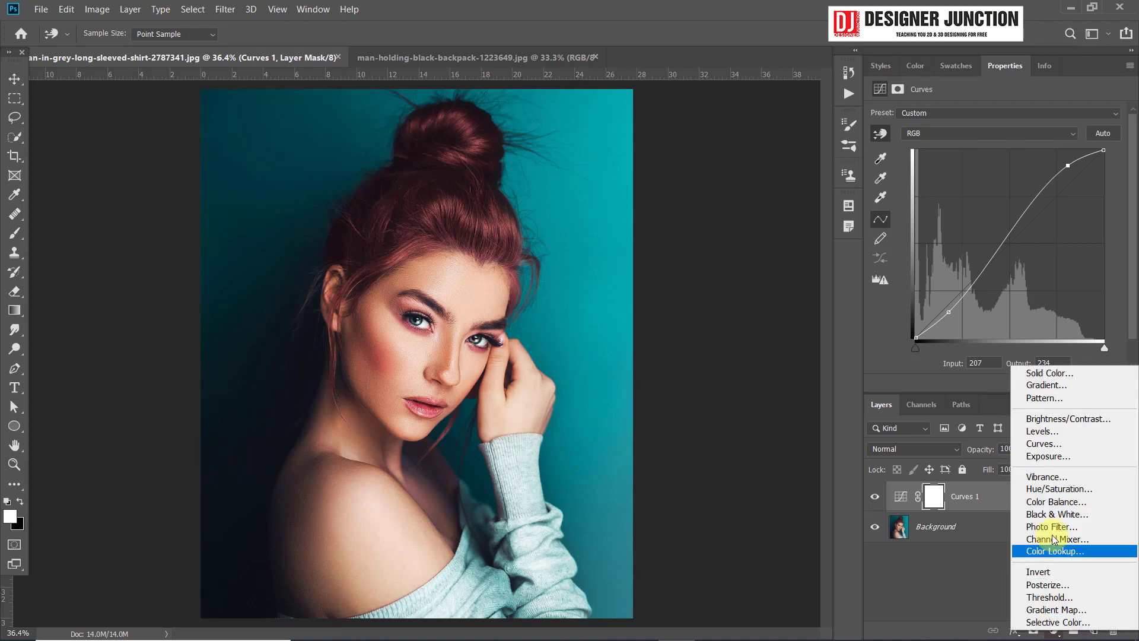
click(1066, 445)
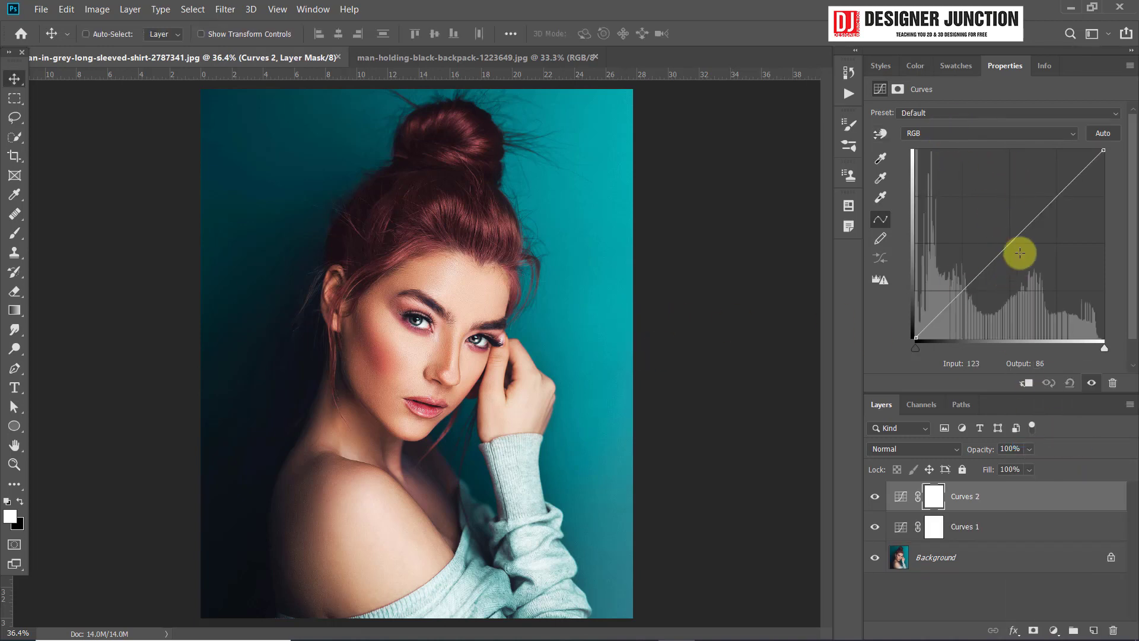
mouse_move(1015, 248)
mouse_down()
mouse_move(1002, 232)
mouse_move(1020, 250)
mouse_up()
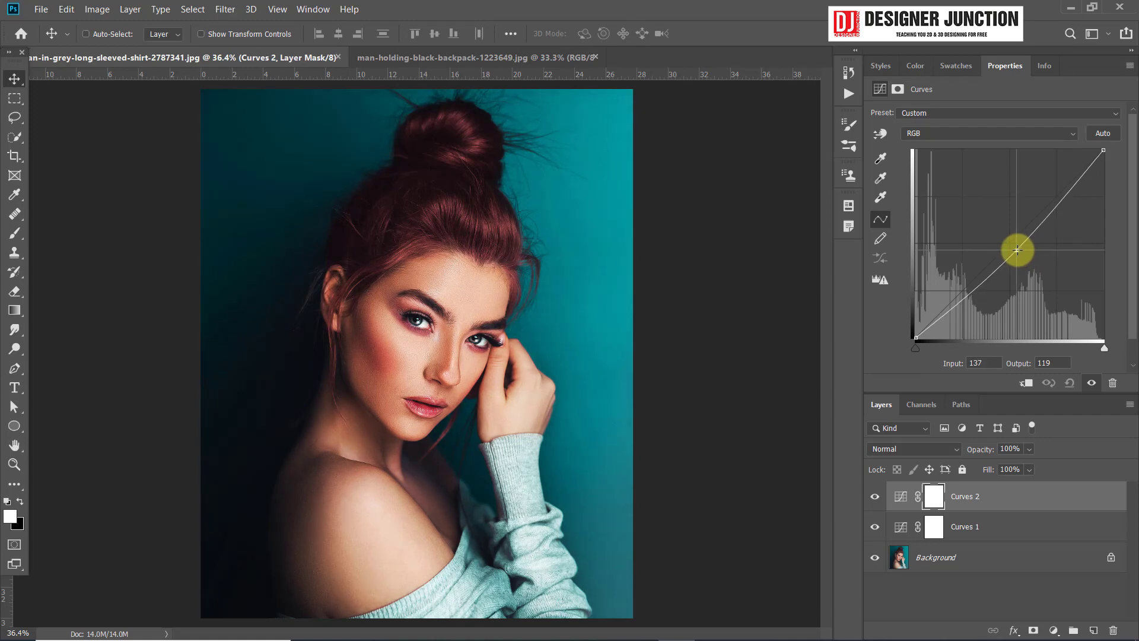
- On the Red curve, add red to the bright tones and pull red from the midtones
click(949, 137)
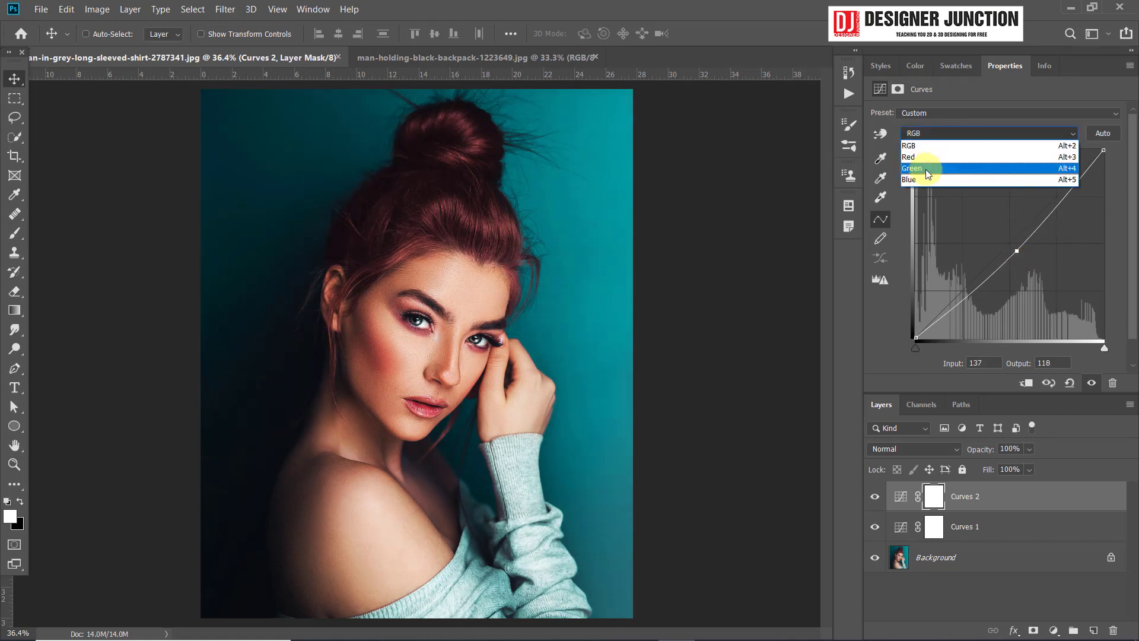
click(926, 157)
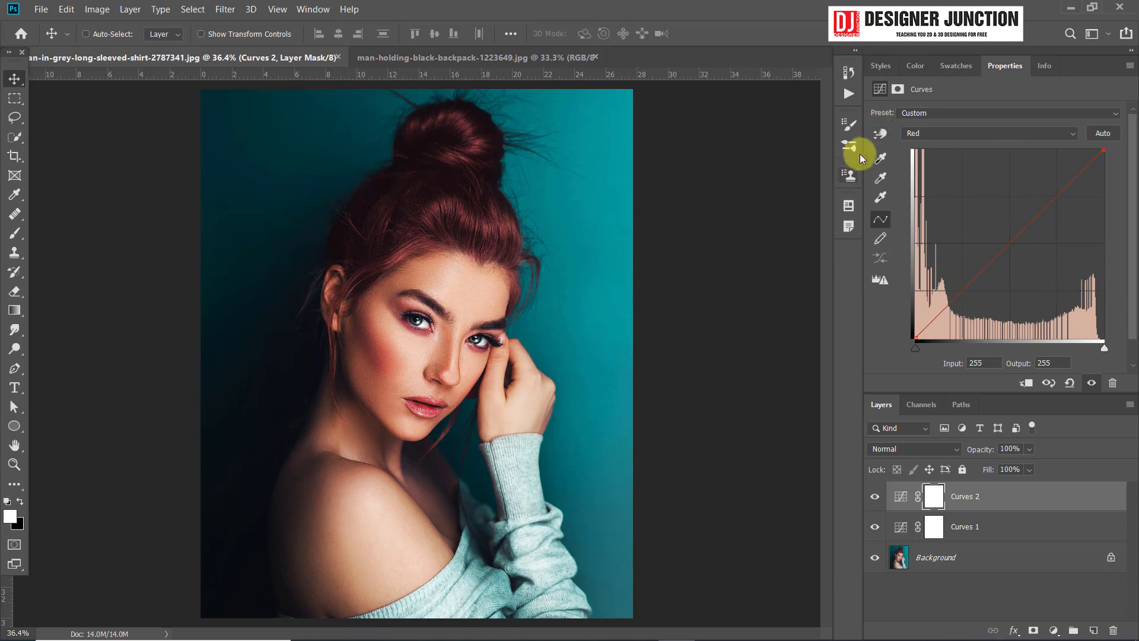
click(879, 134)
mouse_move(461, 271)
mouse_down()
mouse_move(470, 254)
mouse_move(469, 293)
mouse_up()
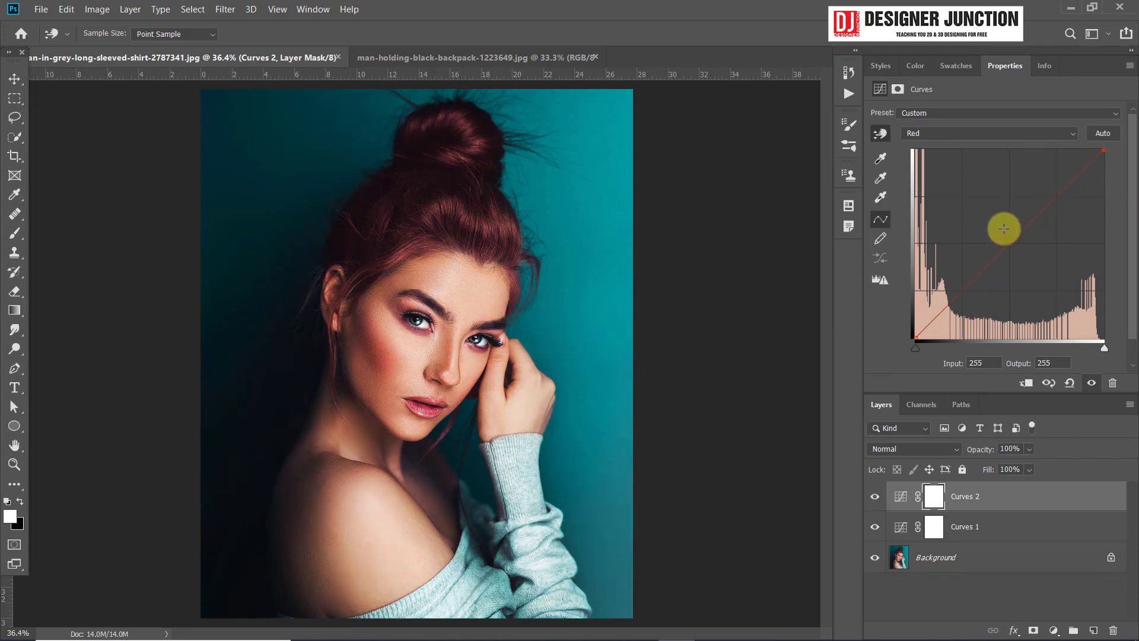
click(1001, 226)
mouse_move(1001, 226)
mouse_down()
mouse_move(1018, 255)
mouse_move(1005, 236)
mouse_up()
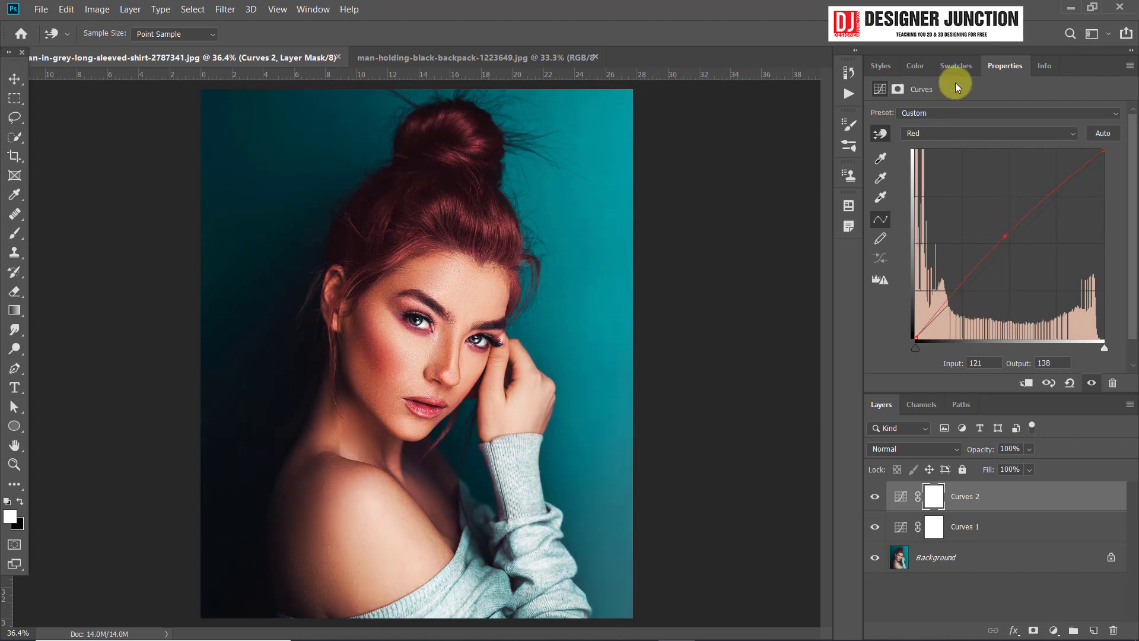
- Lower the Blue midtones, then raise the Green midtones to turn the background teal
click(938, 133)
click(926, 179)
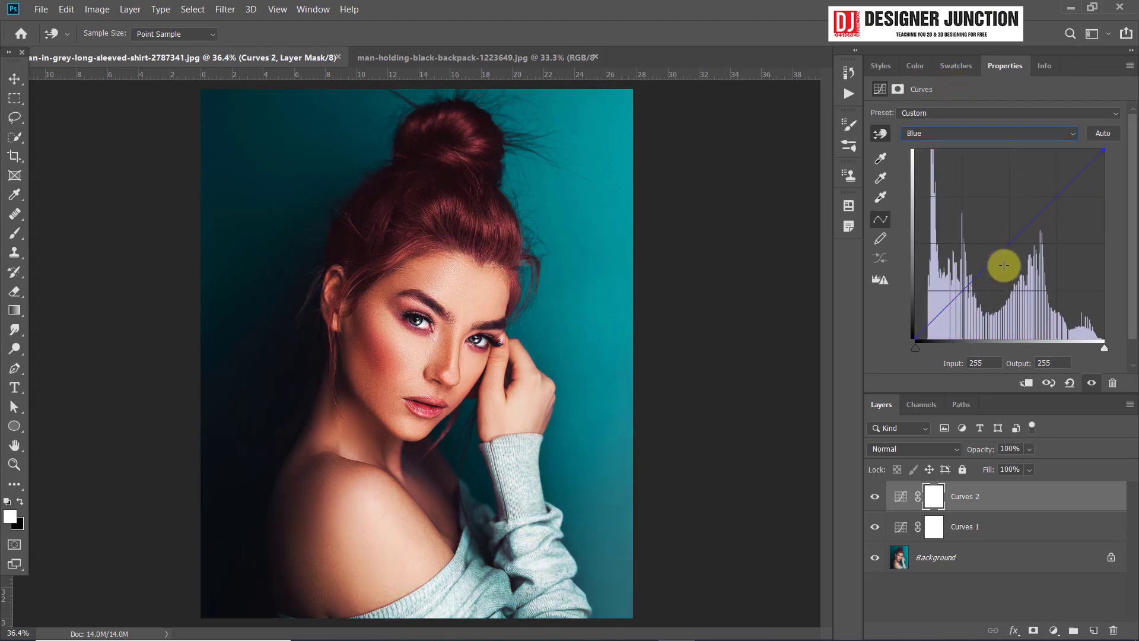
mouse_move(1015, 246)
mouse_down()
mouse_move(1027, 259)
mouse_move(1003, 234)
mouse_up()
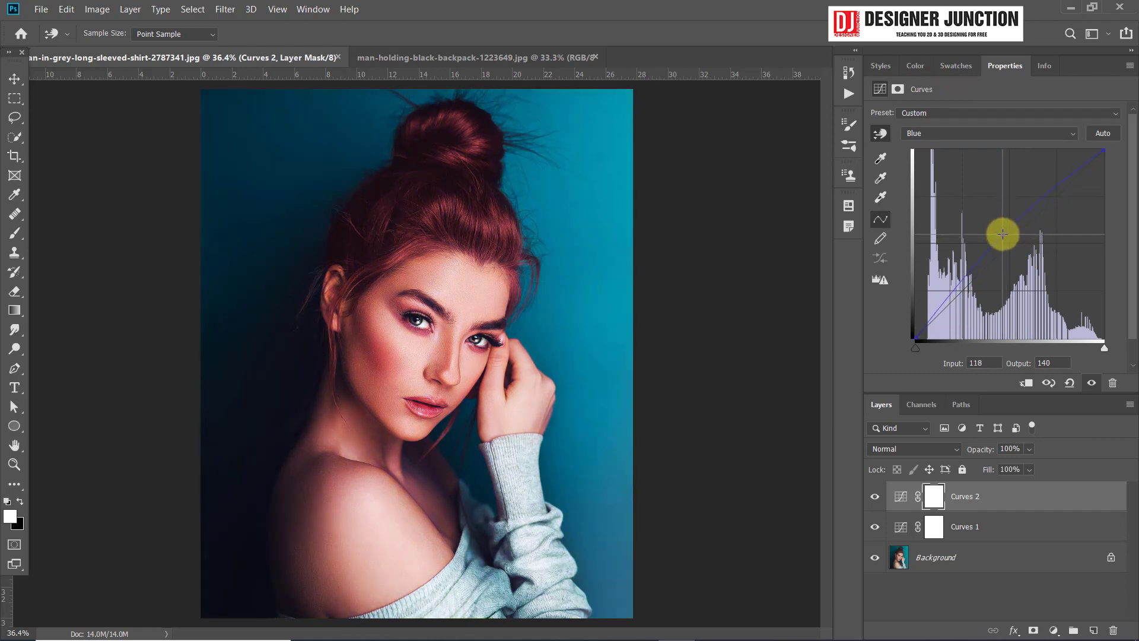
click(987, 133)
click(941, 170)
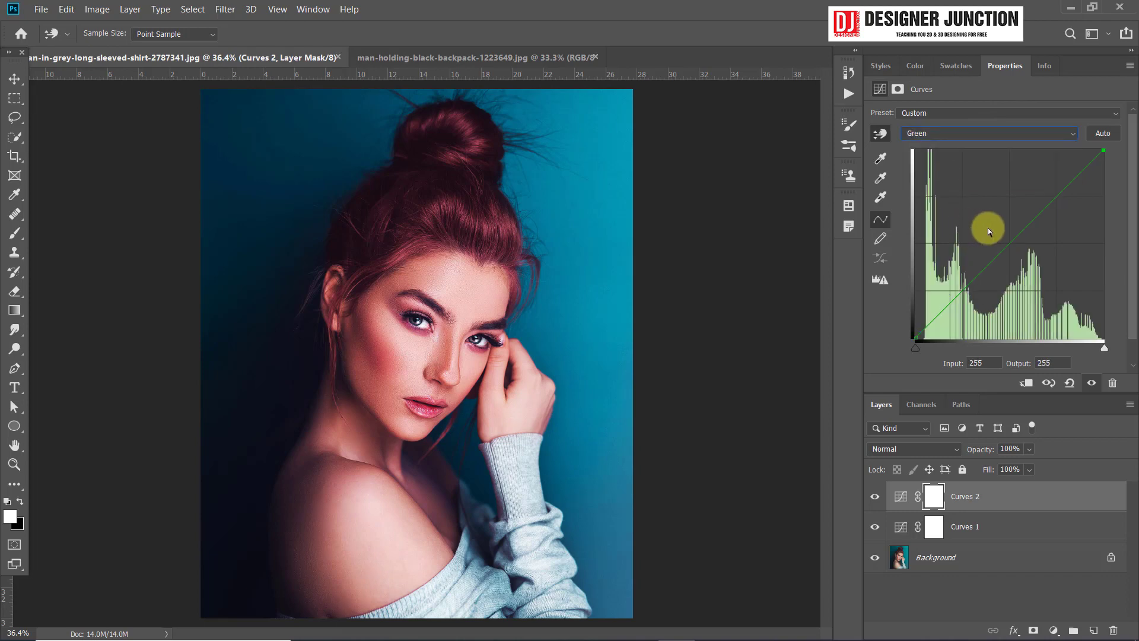
mouse_move(1002, 252)
mouse_down()
mouse_move(1001, 231)
mouse_move(1018, 246)
mouse_up()
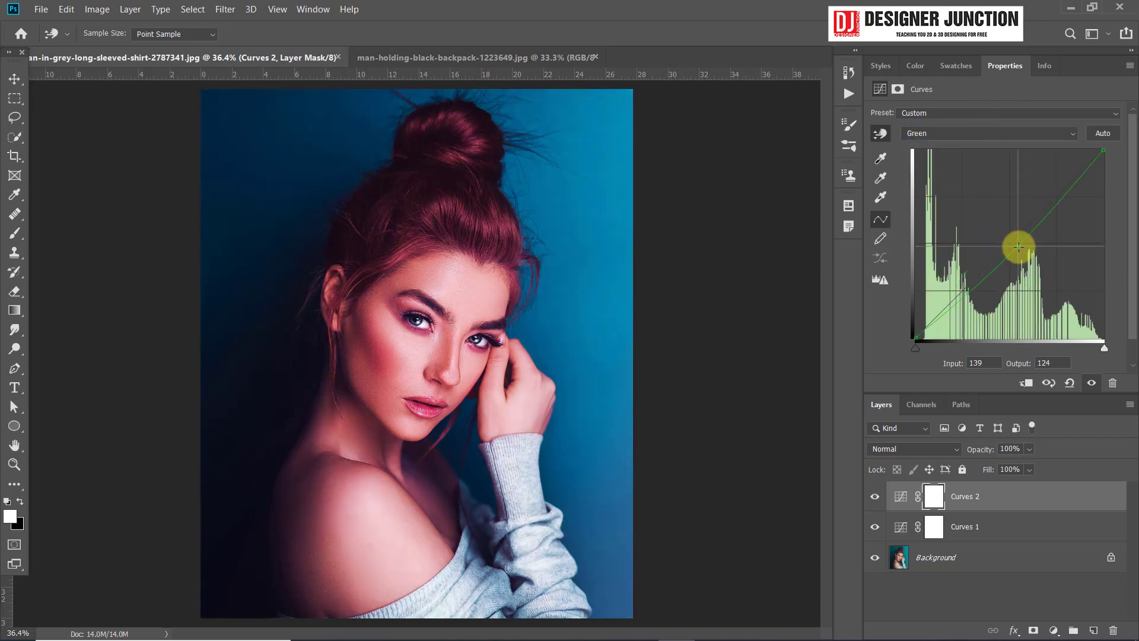
drag(1014, 244, 1005, 234)
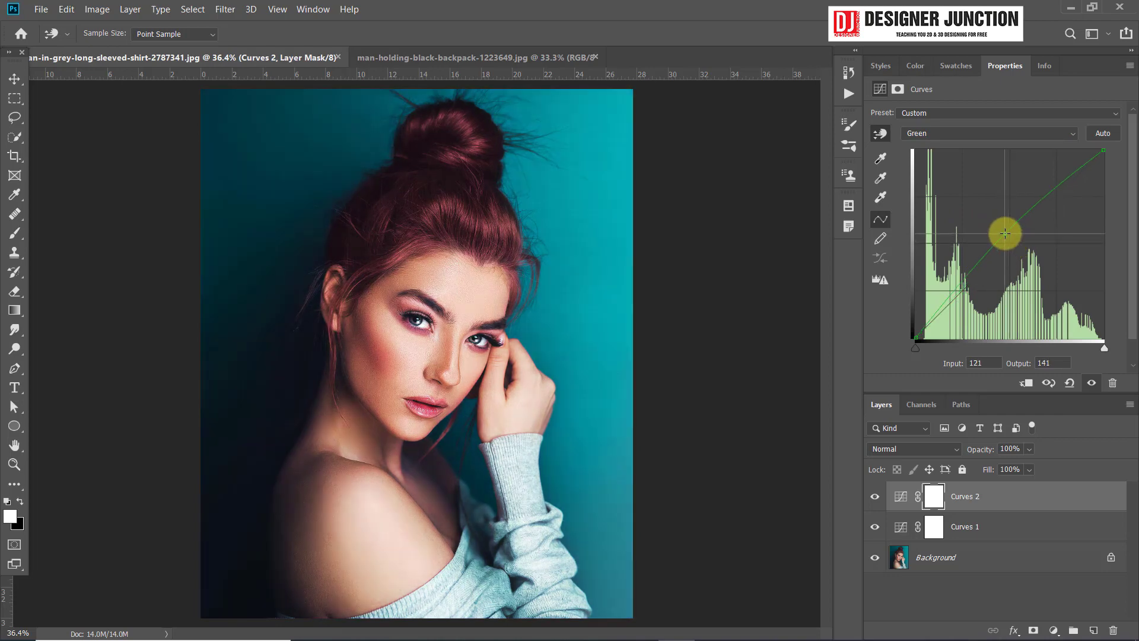
- Lift the Blue channel midtones to make the portrait bluer
click(966, 131)
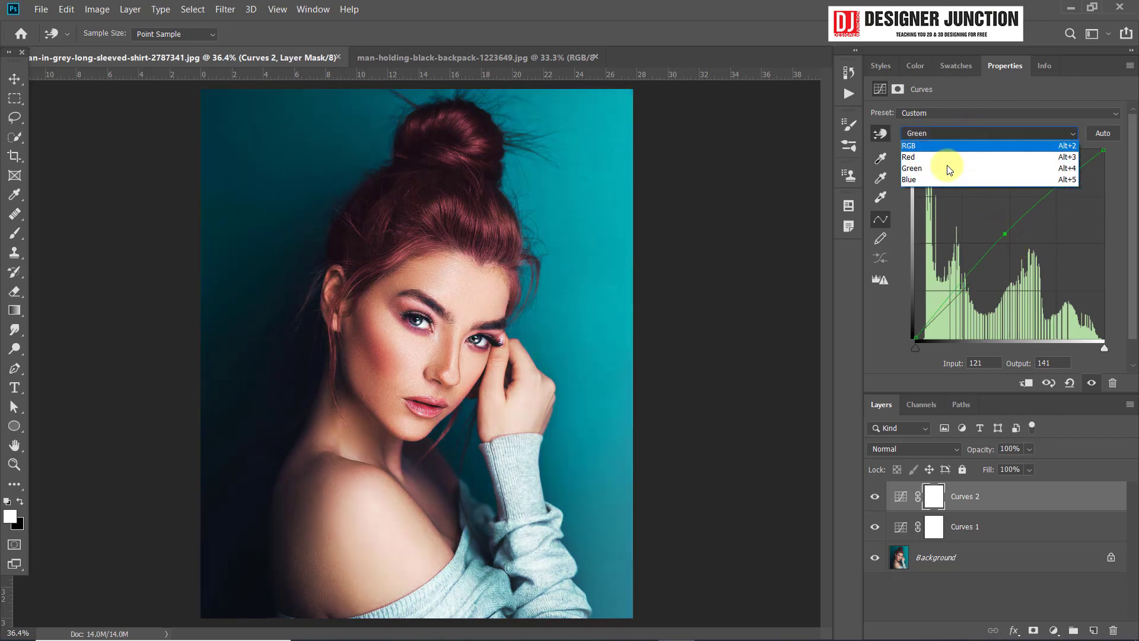
click(947, 178)
drag(1007, 239, 1002, 232)
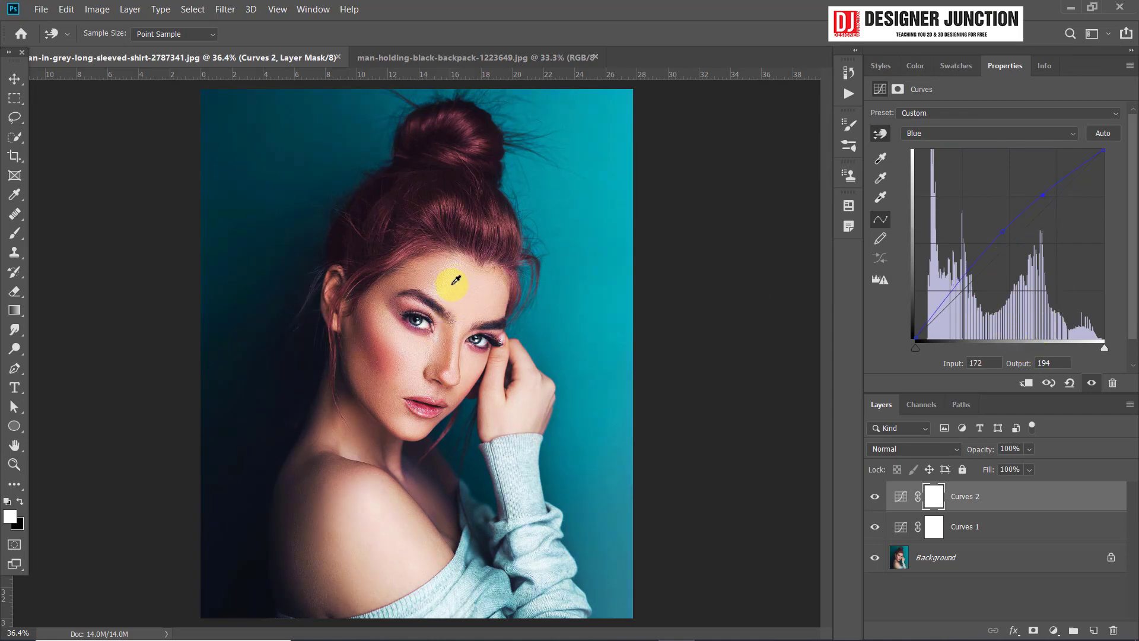
- Undo a stray Blue point and raise the Blue curve highlights to cool the image
drag(456, 279, 460, 313)
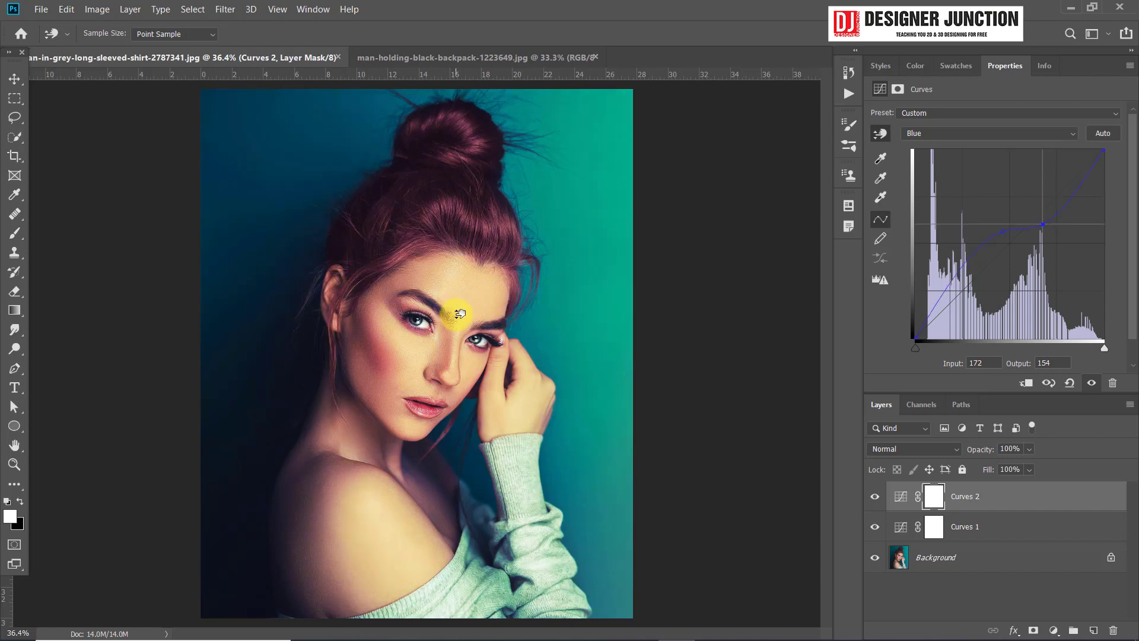
key(ctrl+z)
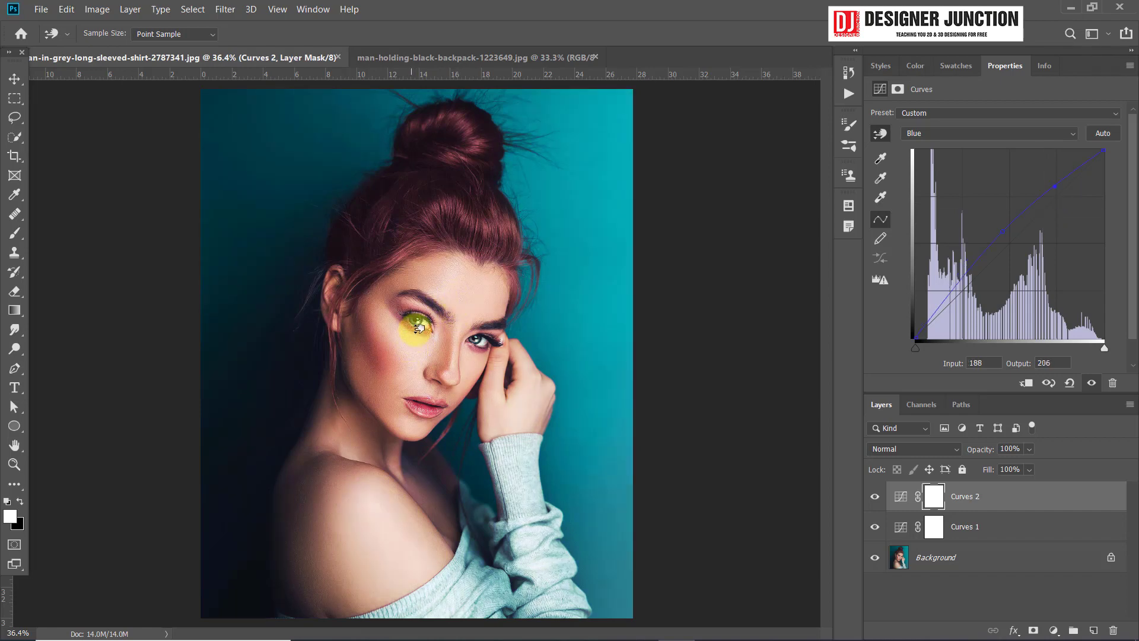
drag(418, 325, 420, 333)
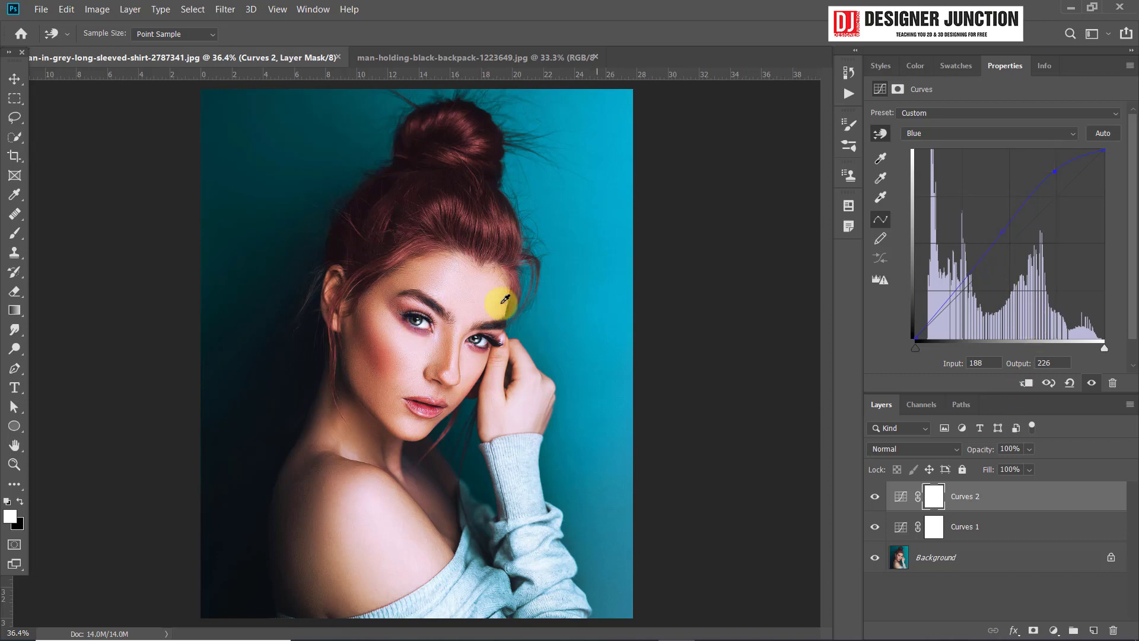
- Try raising Green curve points from the cheek and background, undoing both
click(977, 134)
click(955, 165)
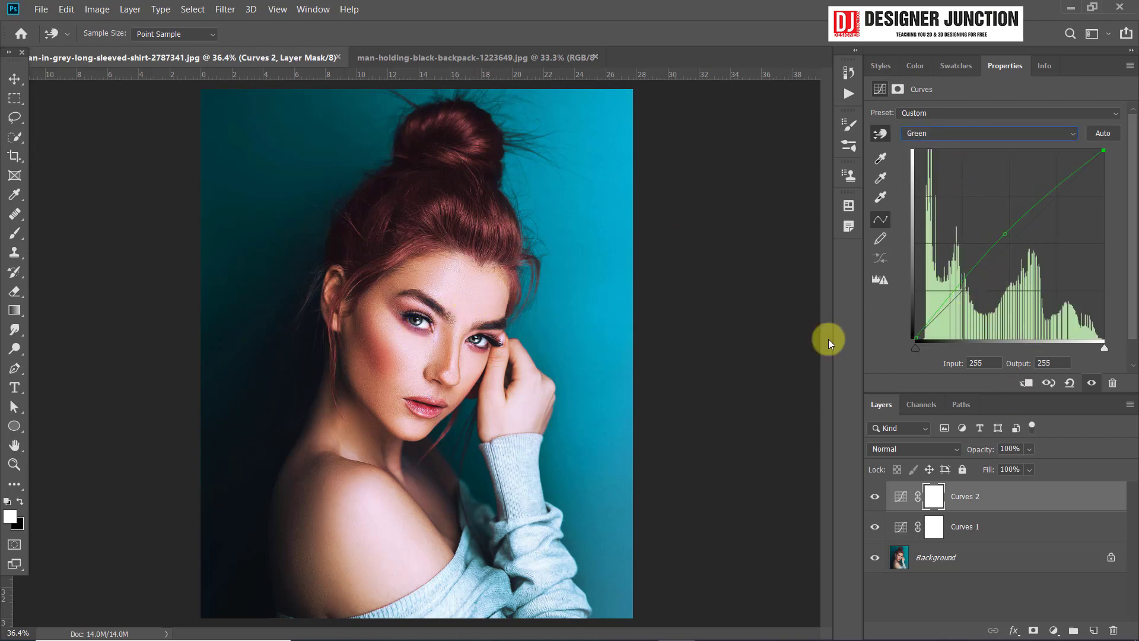
drag(387, 366, 388, 342)
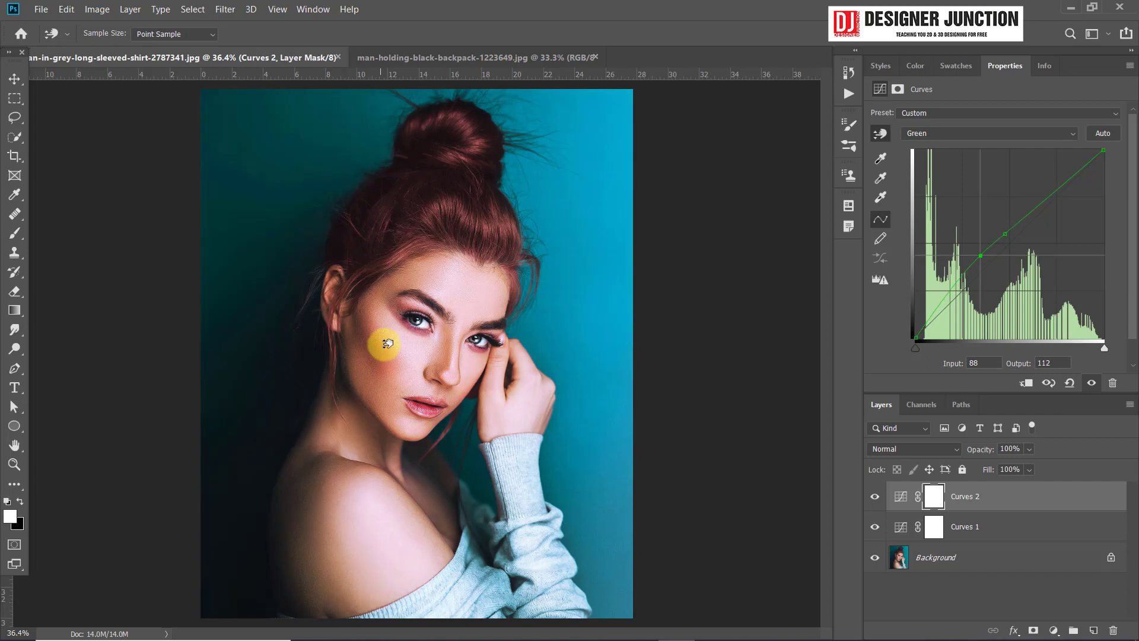
key(ctrl+z)
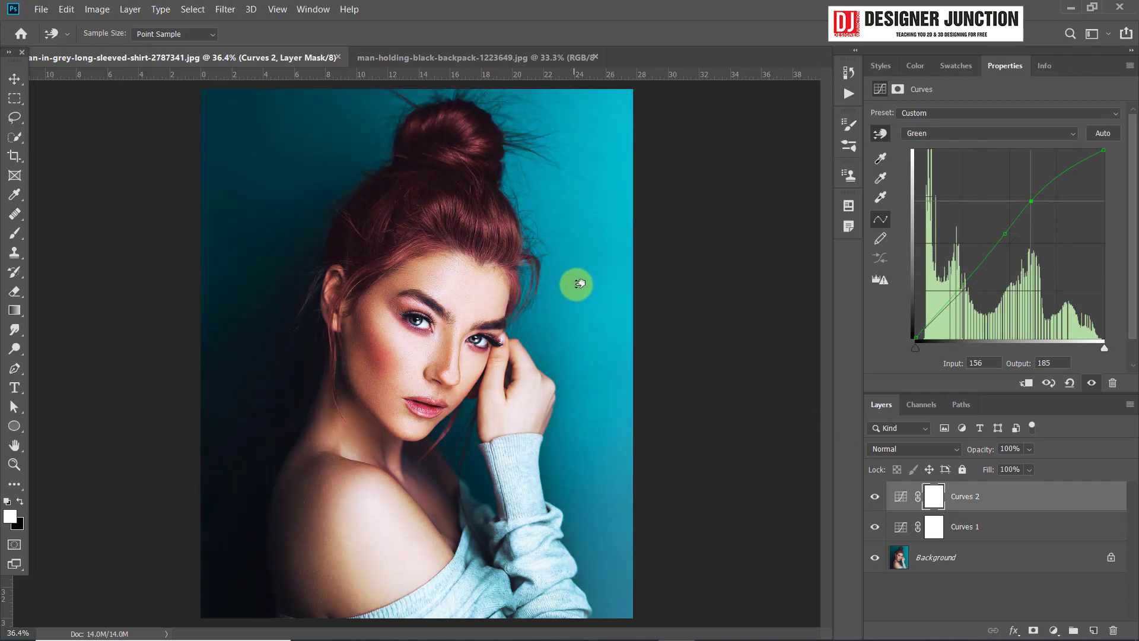
drag(625, 322, 586, 255)
key(ctrl+z)
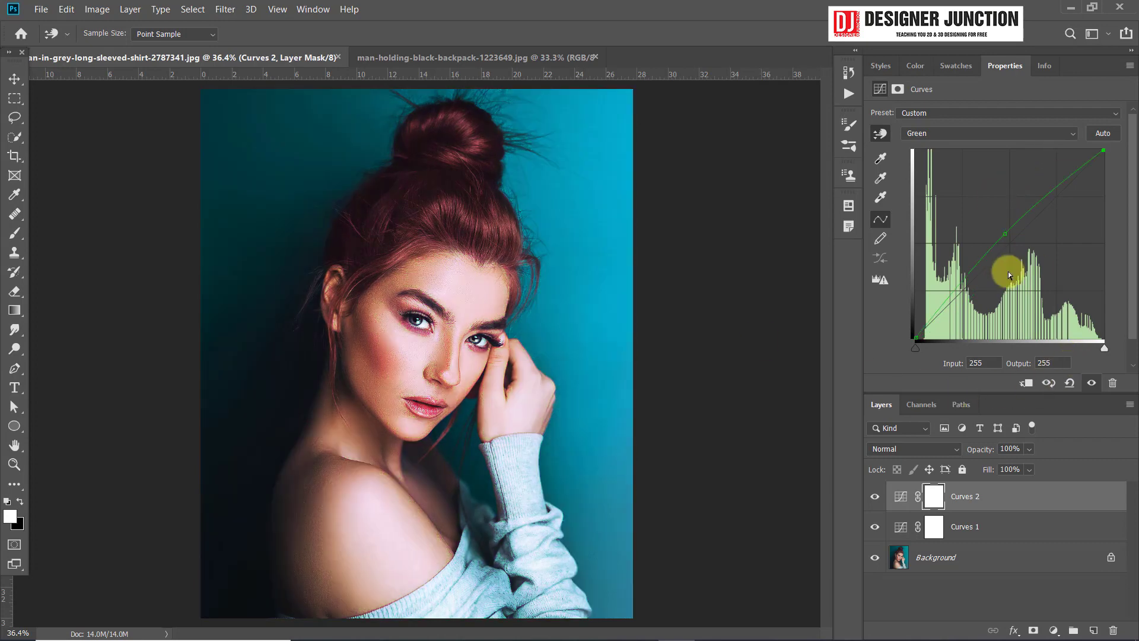
- Nudge a Red curve point down slightly and discard an extra red point
click(939, 133)
click(925, 157)
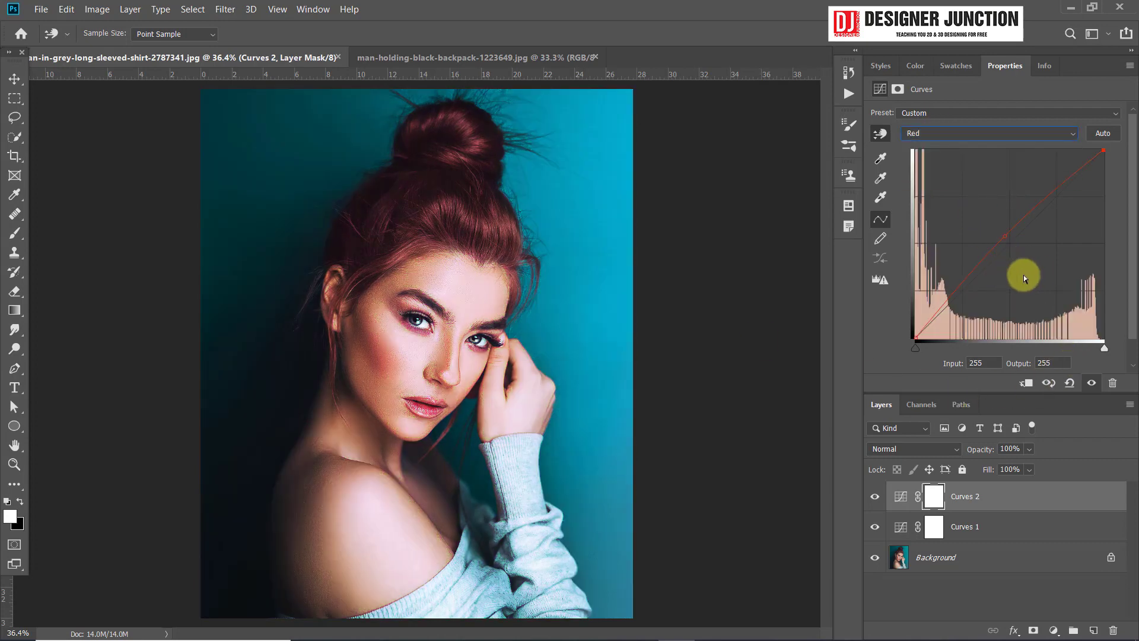
mouse_move(1009, 235)
mouse_down()
mouse_move(1022, 253)
mouse_move(1004, 236)
mouse_up()
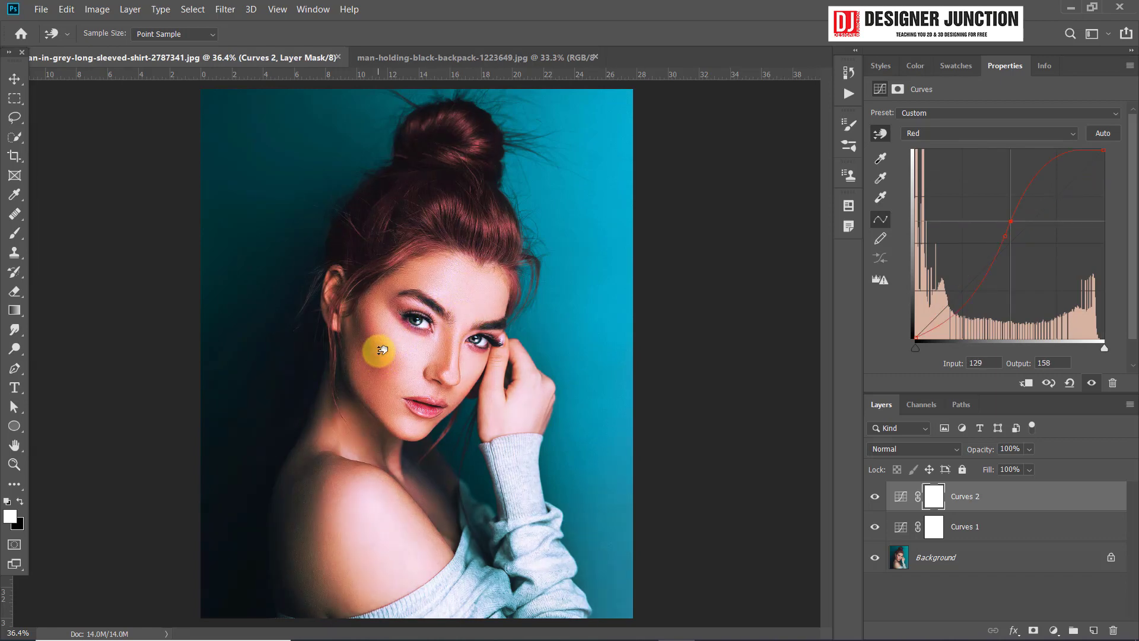
mouse_move(380, 358)
mouse_down()
mouse_move(387, 377)
mouse_move(382, 338)
mouse_up()
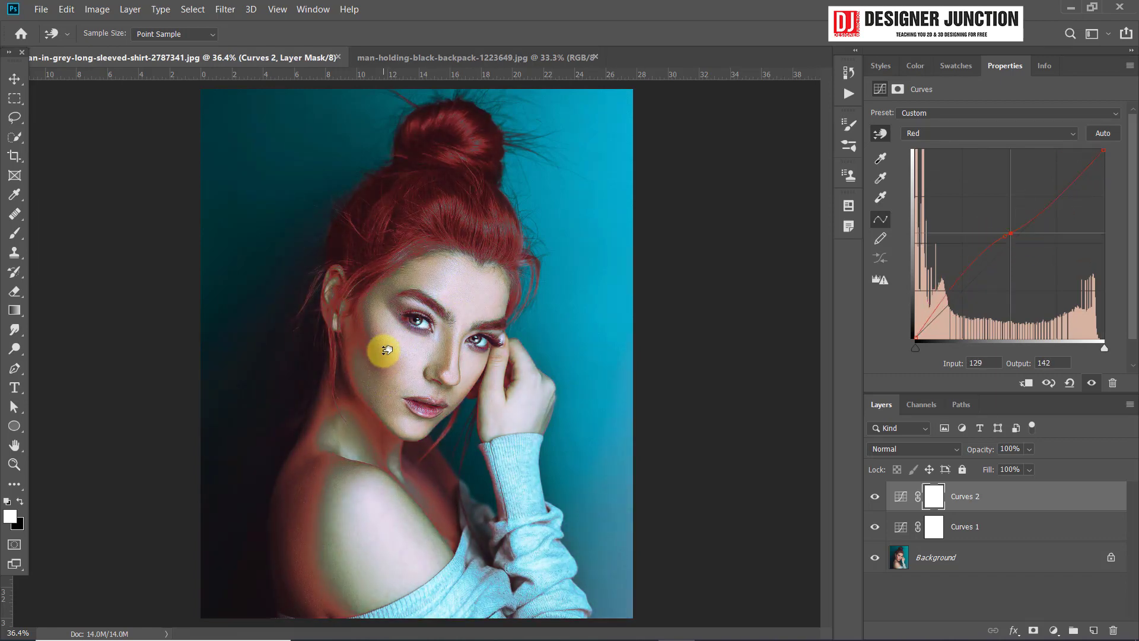
key(ctrl+z)
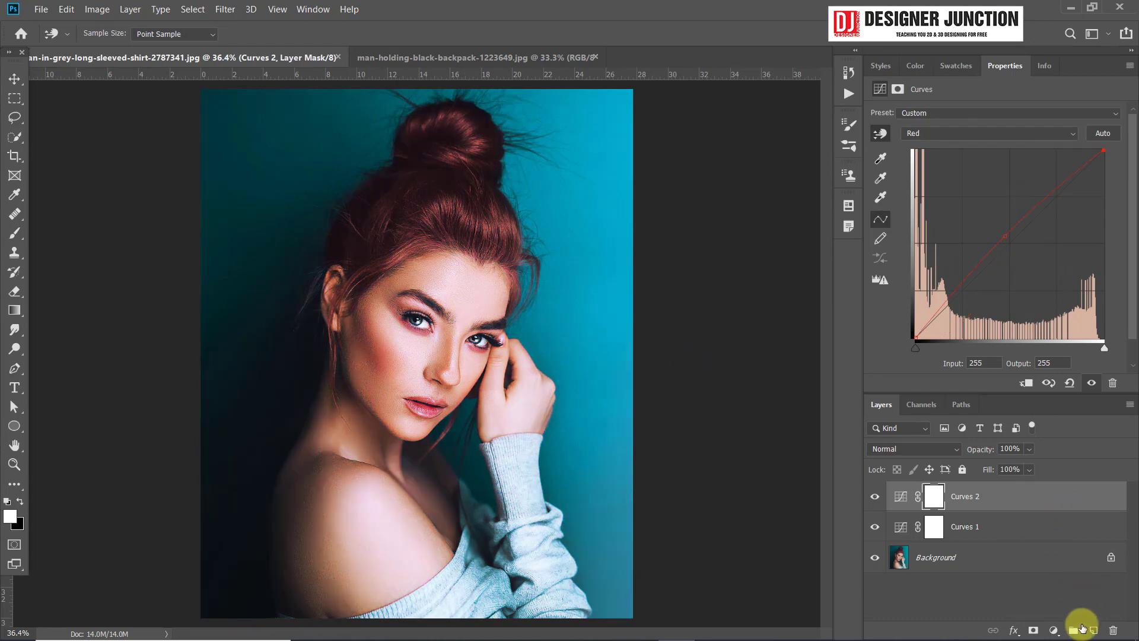
- Add a Levels layer with input levels black 5, midtones 1.05 and white 247
click(1053, 630)
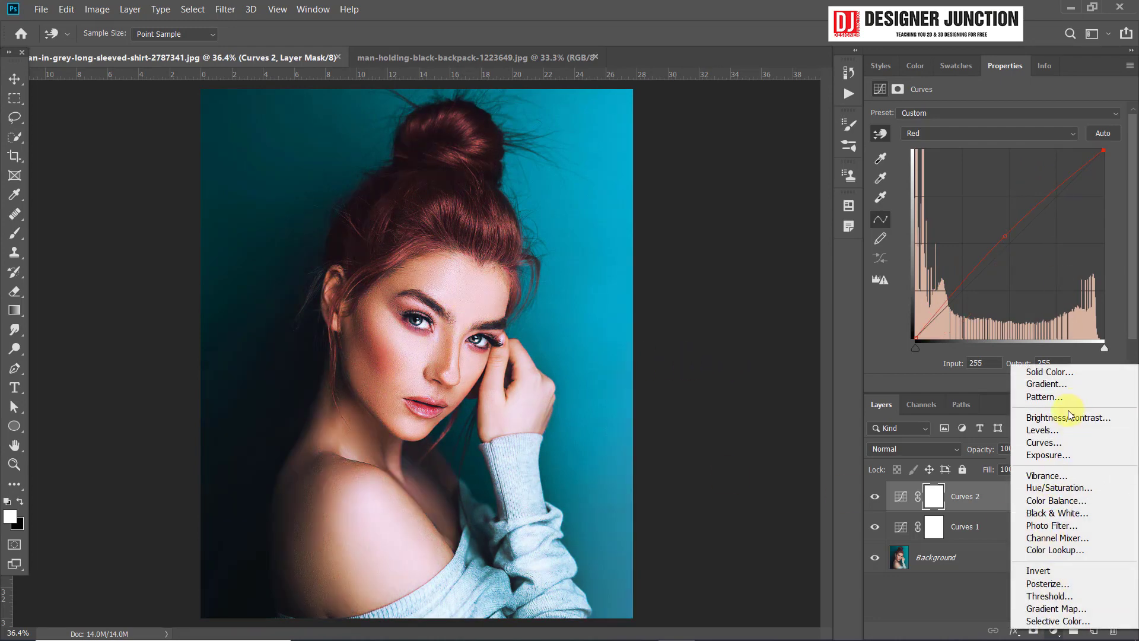
click(1058, 431)
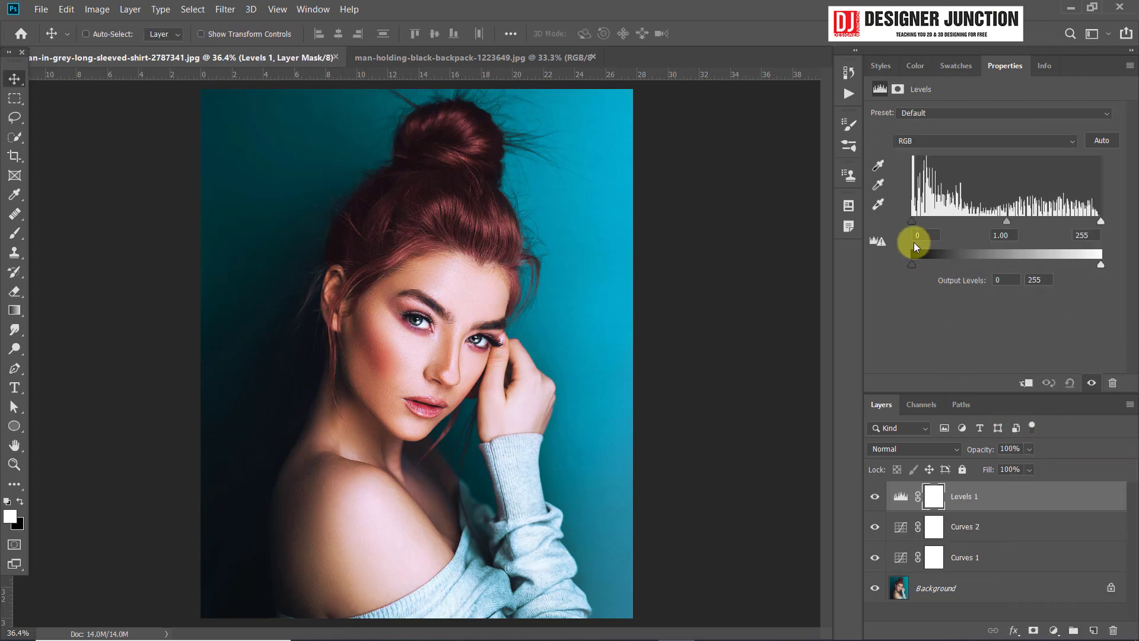
mouse_move(1006, 224)
mouse_down()
mouse_move(987, 223)
mouse_move(1009, 224)
mouse_up()
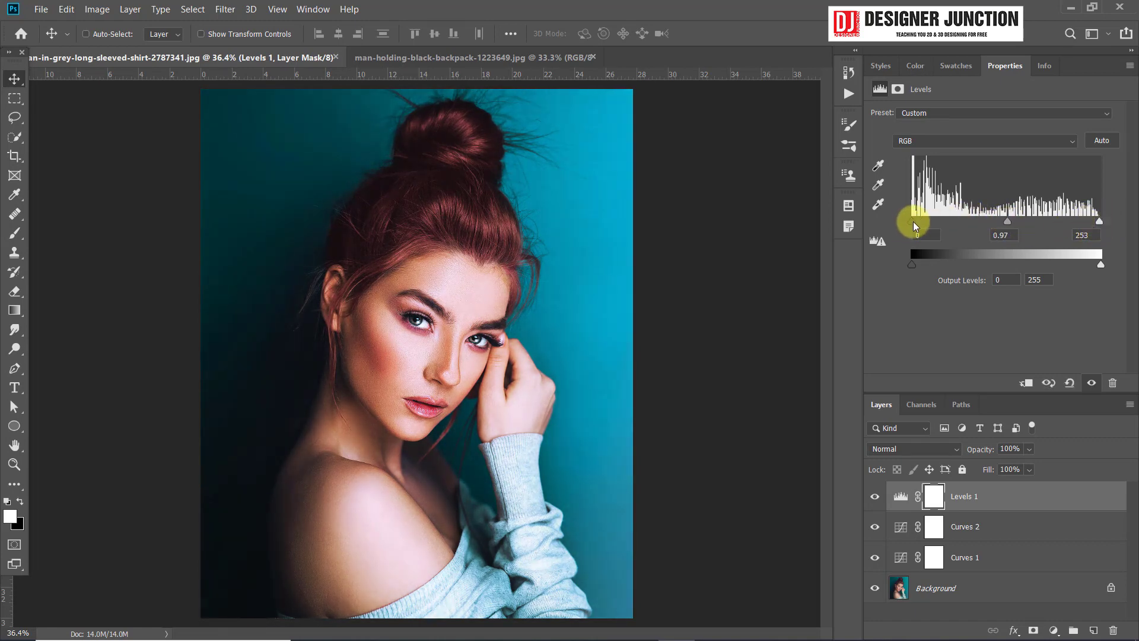
mouse_move(915, 225)
mouse_down()
mouse_move(947, 224)
mouse_move(876, 224)
mouse_up()
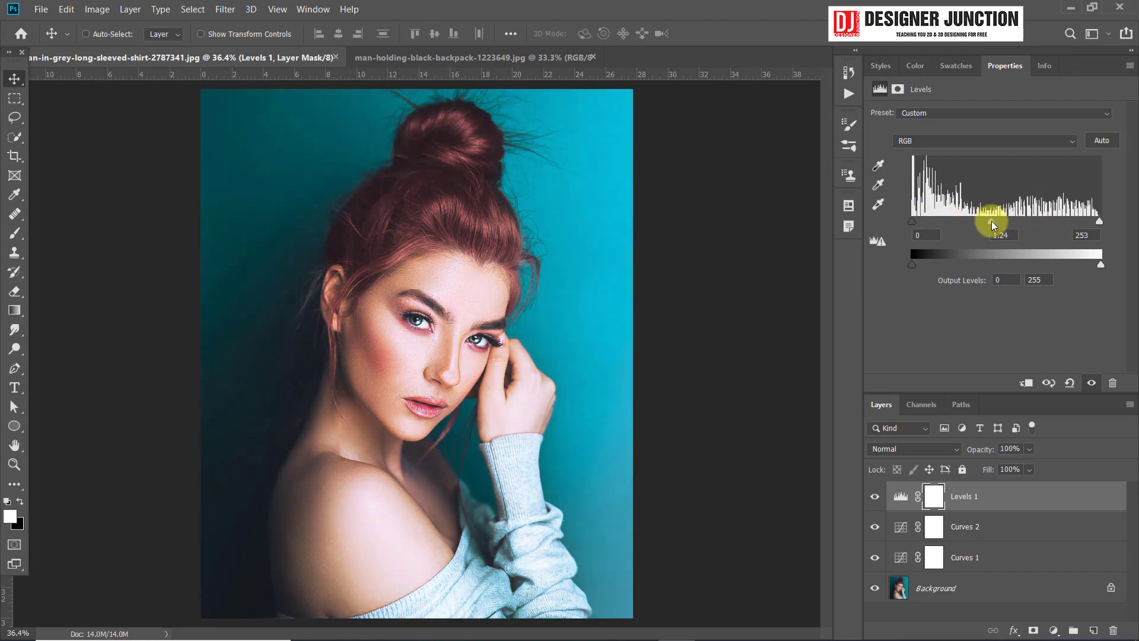
drag(995, 224, 1003, 224)
mouse_move(1101, 224)
mouse_down()
mouse_move(1047, 223)
mouse_move(1112, 232)
mouse_move(1095, 223)
mouse_up()
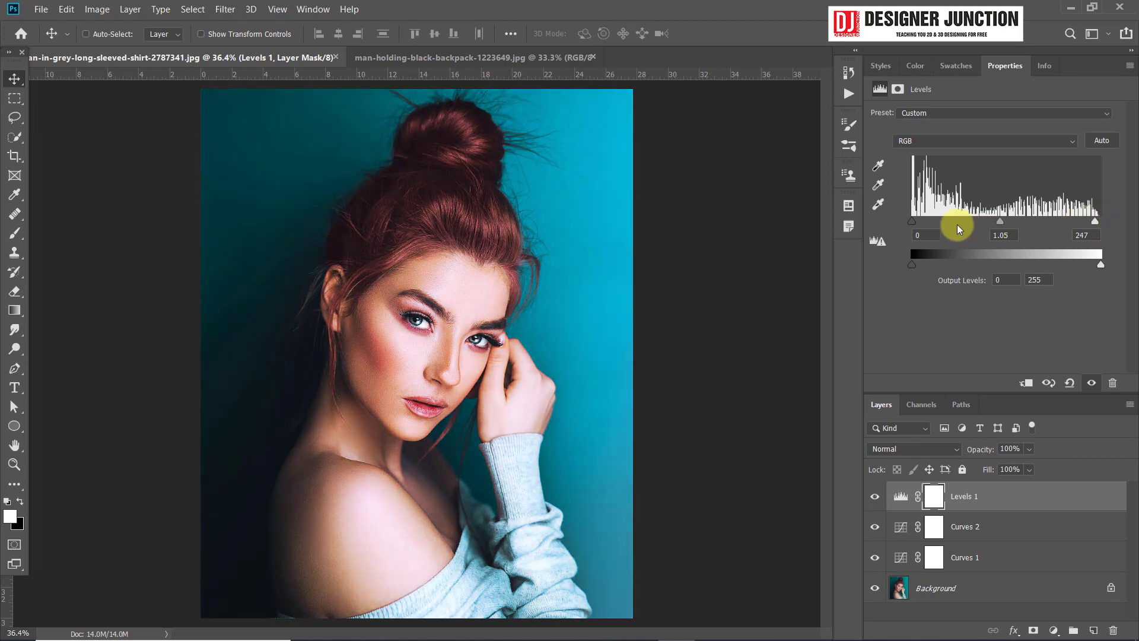
mouse_move(912, 223)
mouse_down()
mouse_move(927, 224)
mouse_move(915, 224)
mouse_up()
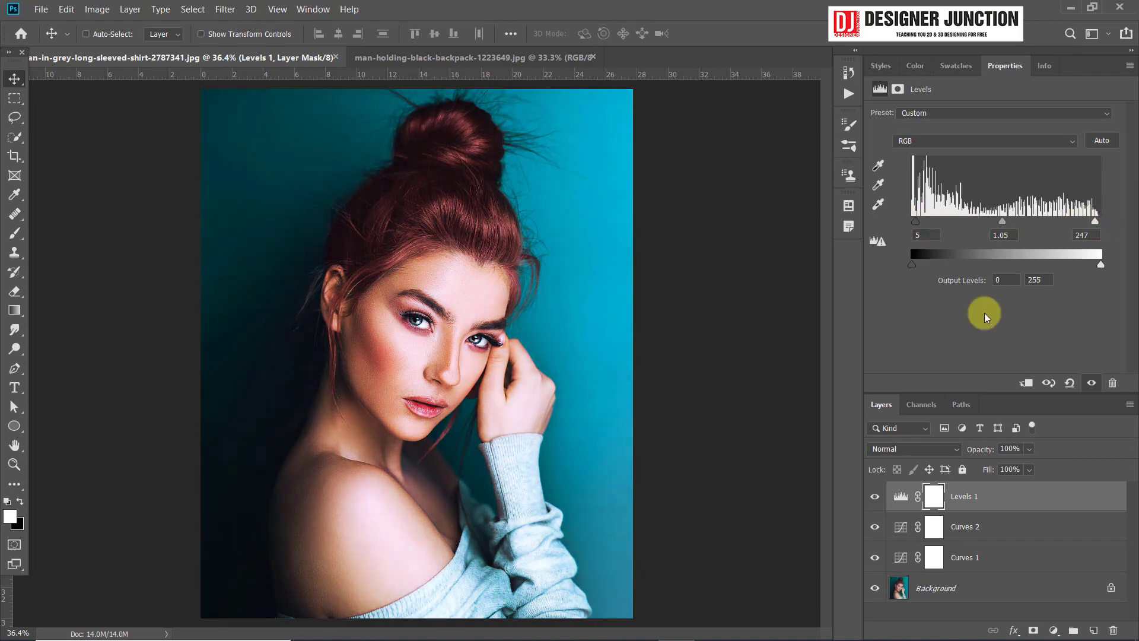
click(1055, 630)
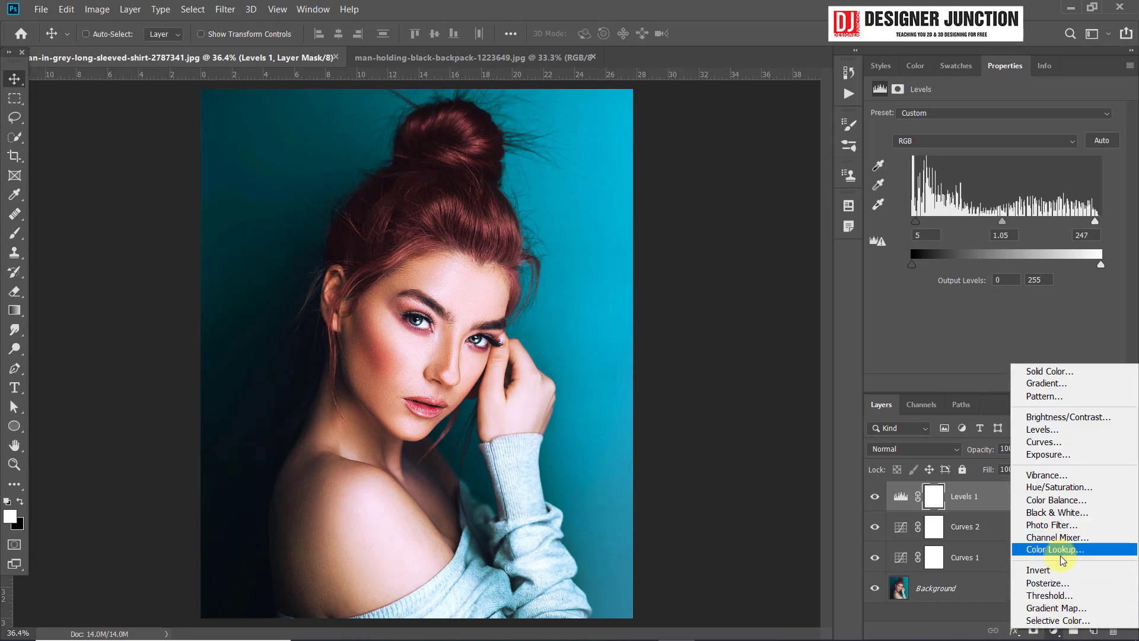
- Add a Photo Filter layer and browse presets from Warming Filter (LBA) onward
click(1078, 532)
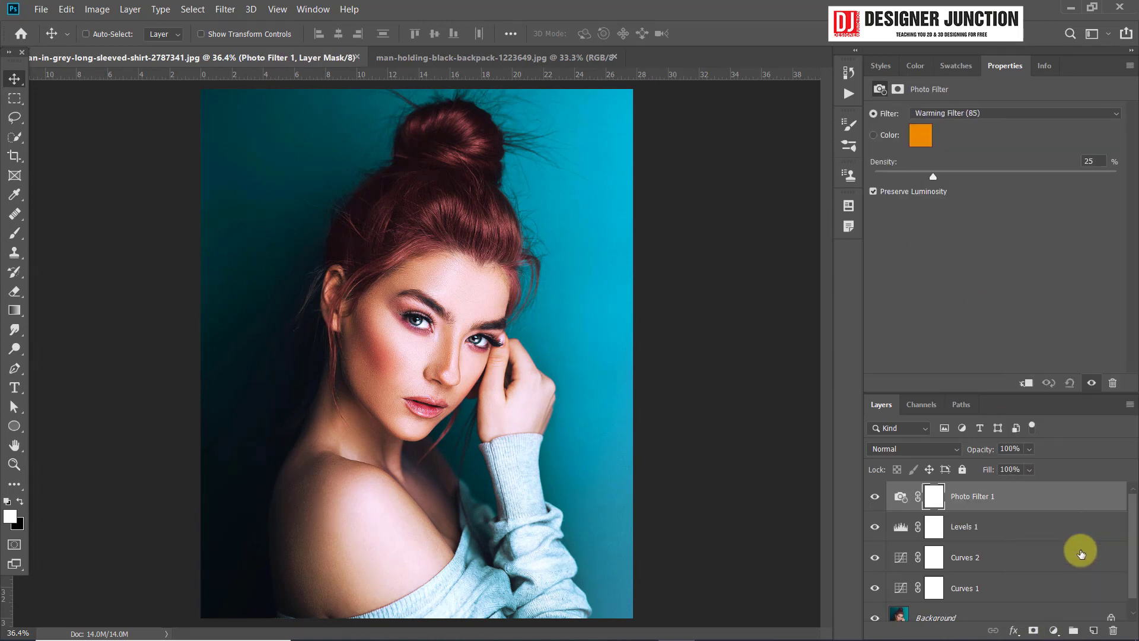
click(964, 111)
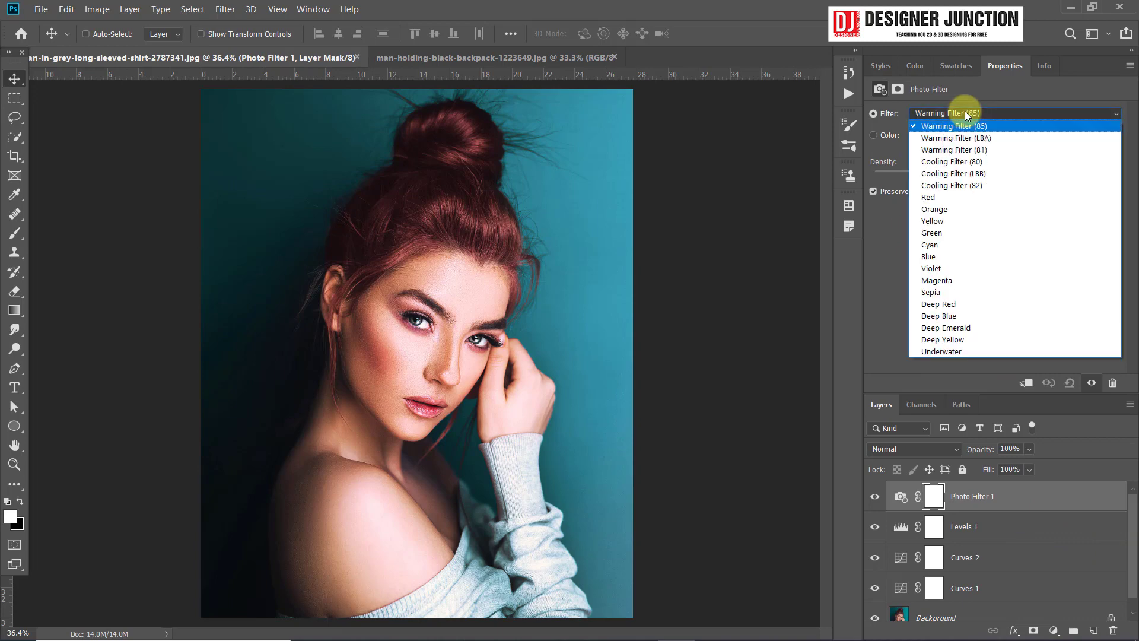
click(963, 112)
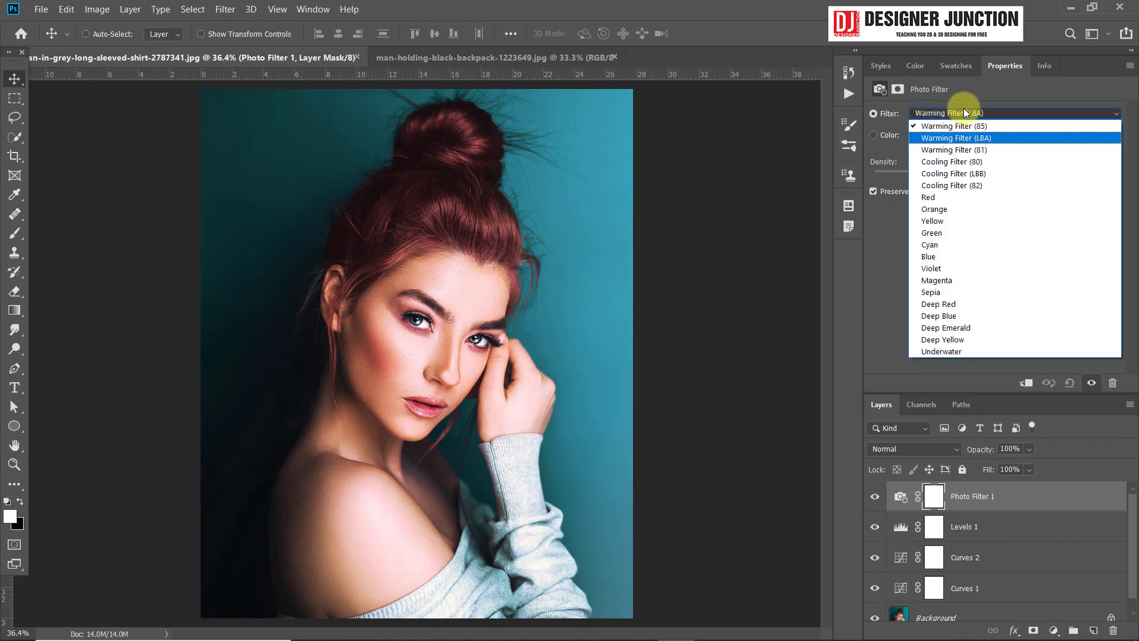
click(943, 115)
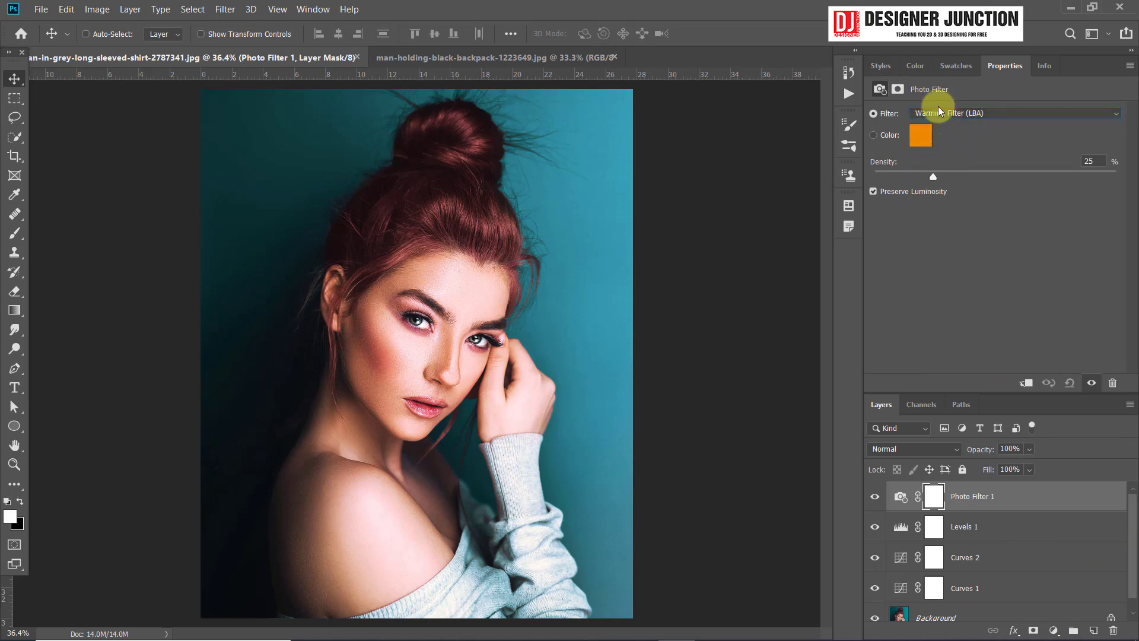
key(Down)
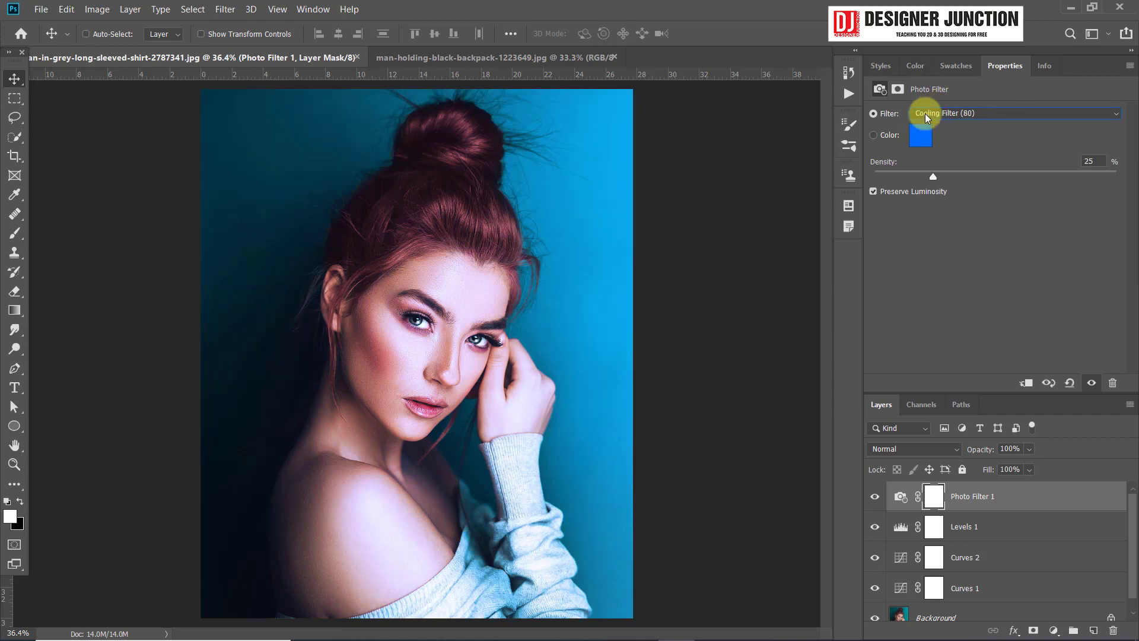
key(Down)
key(Down)
key(Down)
key(Down)
key(Up)
key(Up)
key(Up)
key(Up)
key(Up)
key(Down)
key(Down)
- Choose Cooling Filter (80) at 39% density and enlarge the Layers panel
click(988, 114)
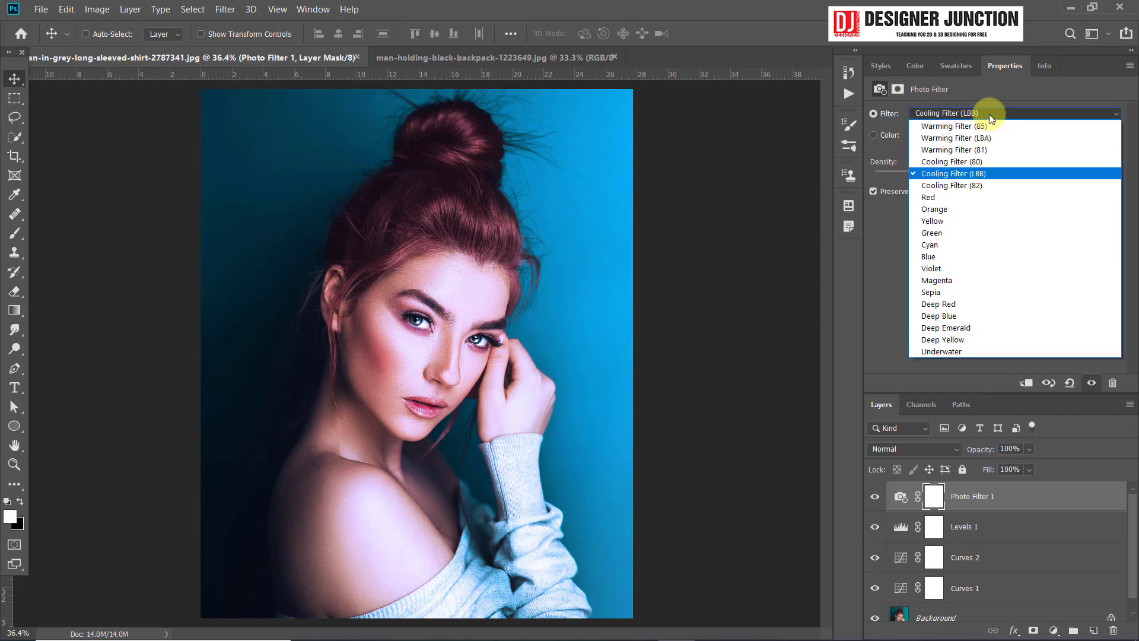
click(955, 161)
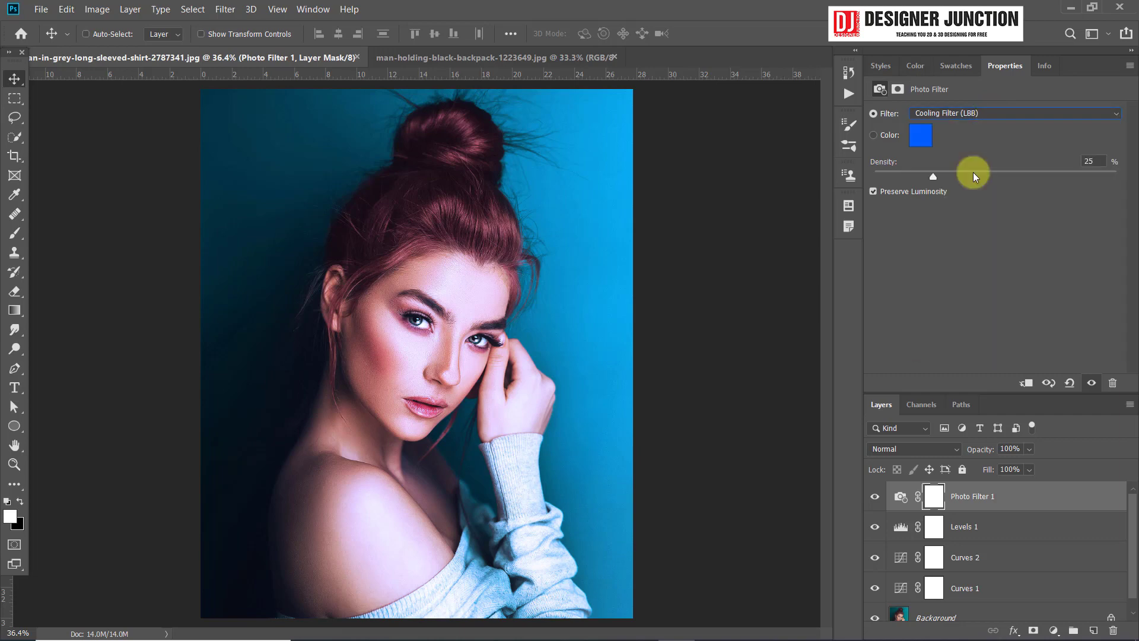
click(966, 113)
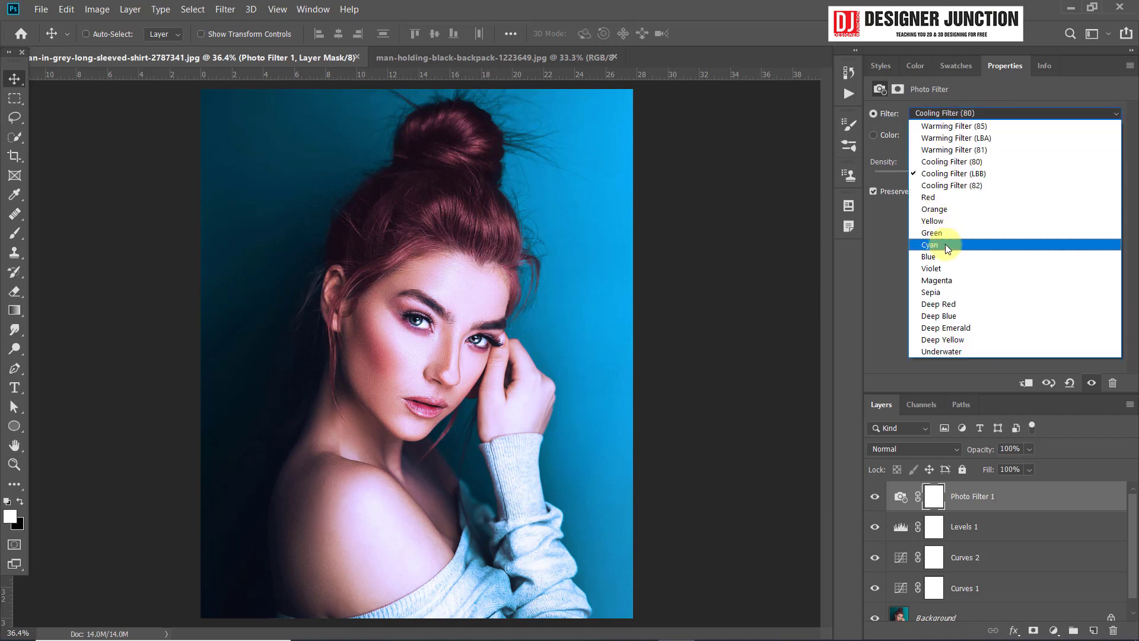
click(953, 165)
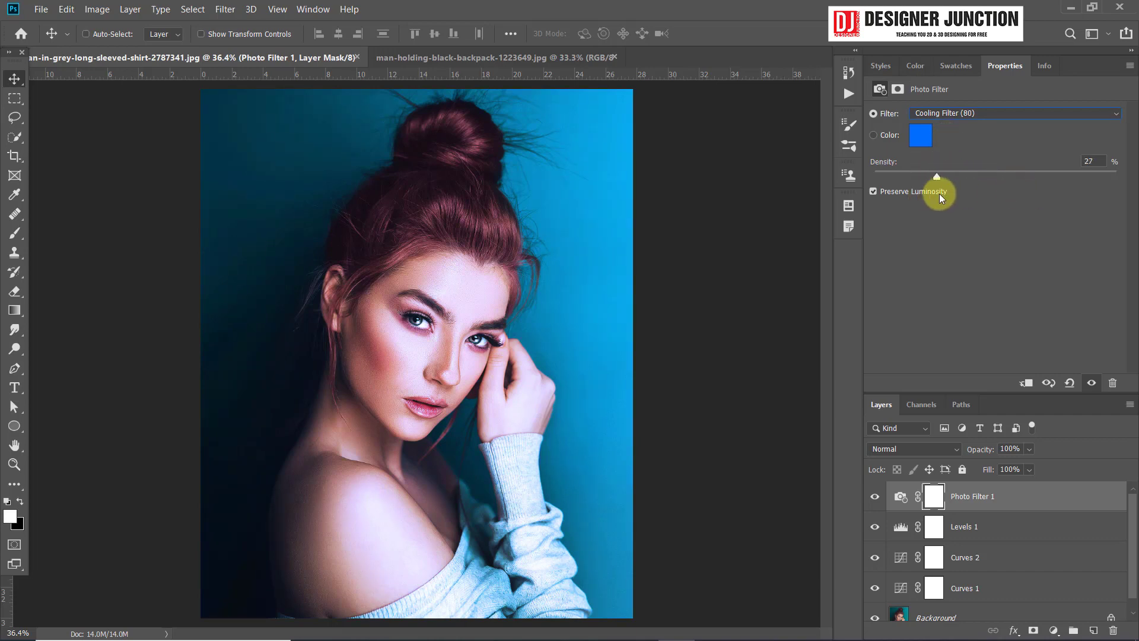
drag(965, 197, 905, 197)
drag(1056, 393, 1059, 316)
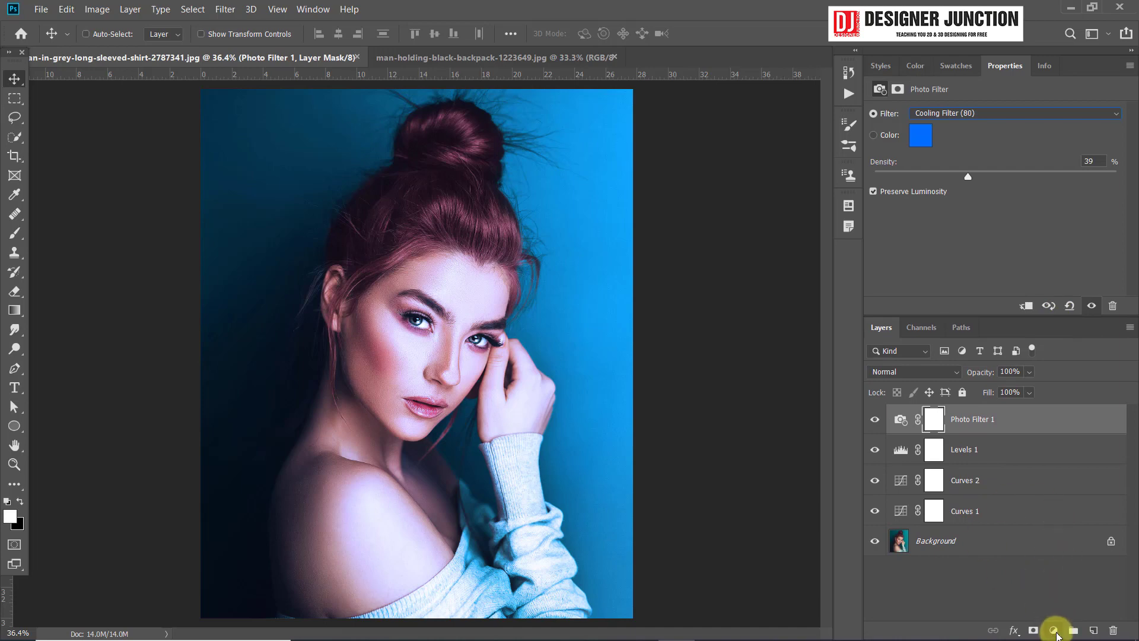
- Add a Color Balance layer with midtones Cyan/Red +21, Magenta/Green +20, Yellow/Blue +13
click(1054, 631)
click(1052, 504)
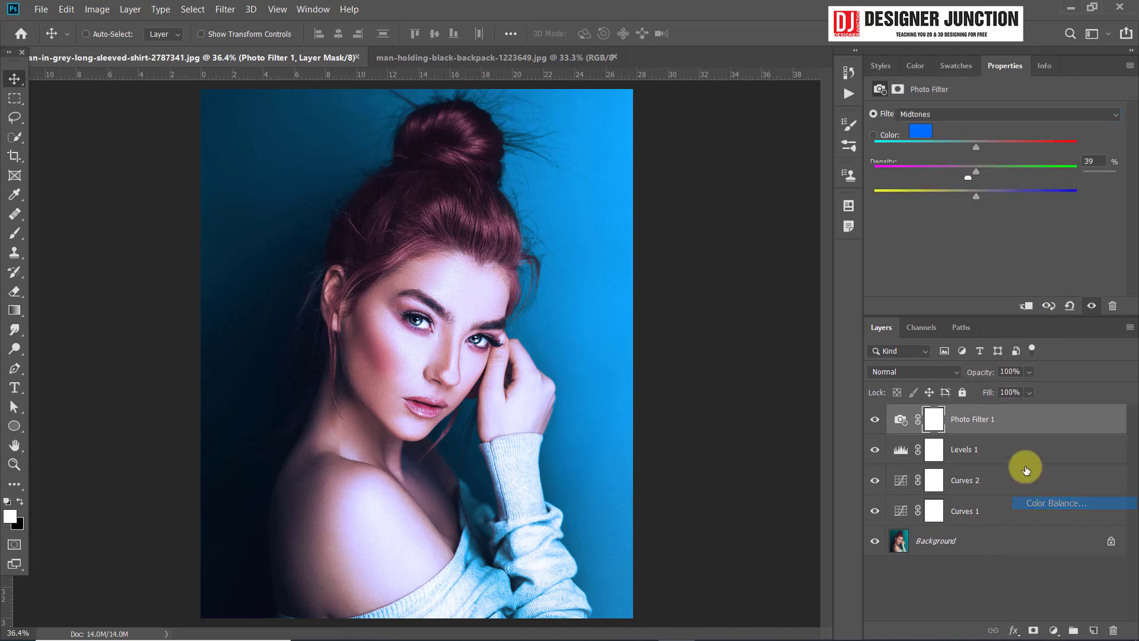
mouse_move(975, 147)
mouse_down()
mouse_move(1026, 146)
mouse_move(945, 145)
mouse_move(1034, 153)
mouse_move(932, 149)
mouse_move(1009, 151)
mouse_move(945, 173)
mouse_move(1008, 180)
mouse_move(995, 197)
mouse_up()
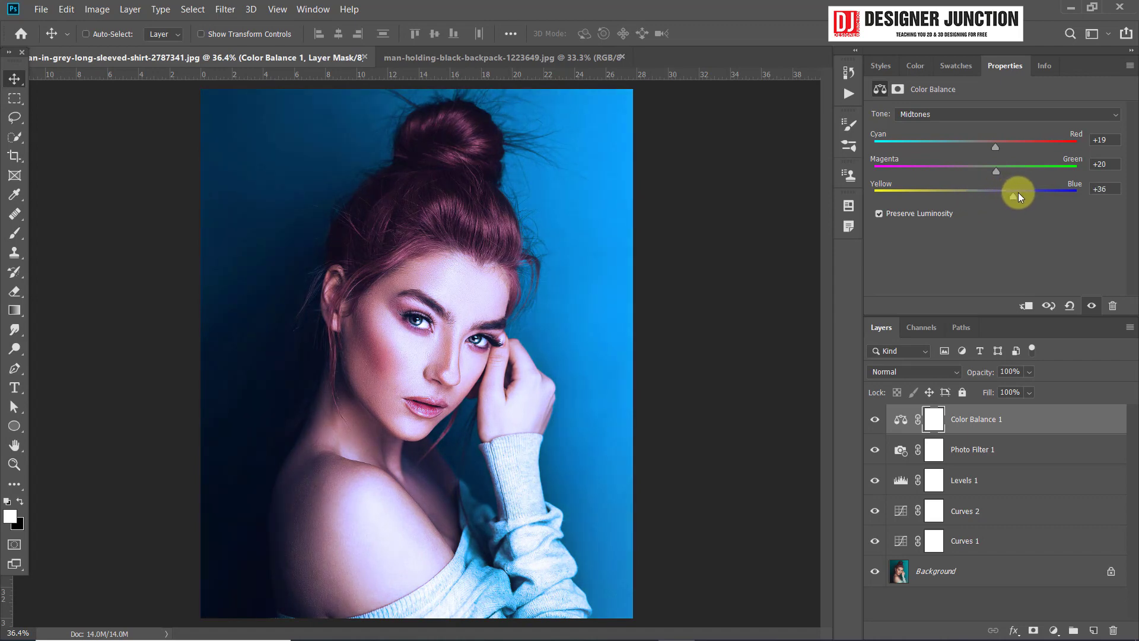
mouse_move(1013, 192)
mouse_down()
mouse_move(945, 183)
mouse_move(1020, 198)
mouse_move(956, 206)
mouse_move(1016, 209)
mouse_up()
mouse_move(1016, 195)
mouse_down()
mouse_move(929, 203)
mouse_move(966, 195)
mouse_move(1019, 208)
mouse_move(990, 211)
mouse_up()
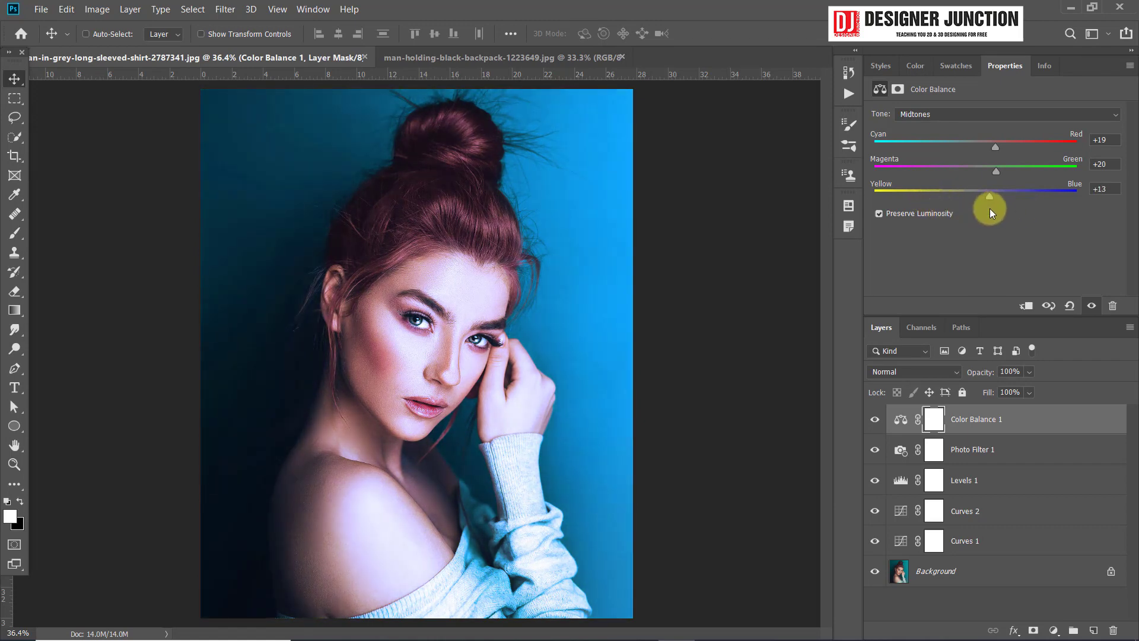
mouse_move(990, 147)
mouse_down()
mouse_move(943, 154)
mouse_move(1009, 159)
mouse_move(998, 158)
mouse_up()
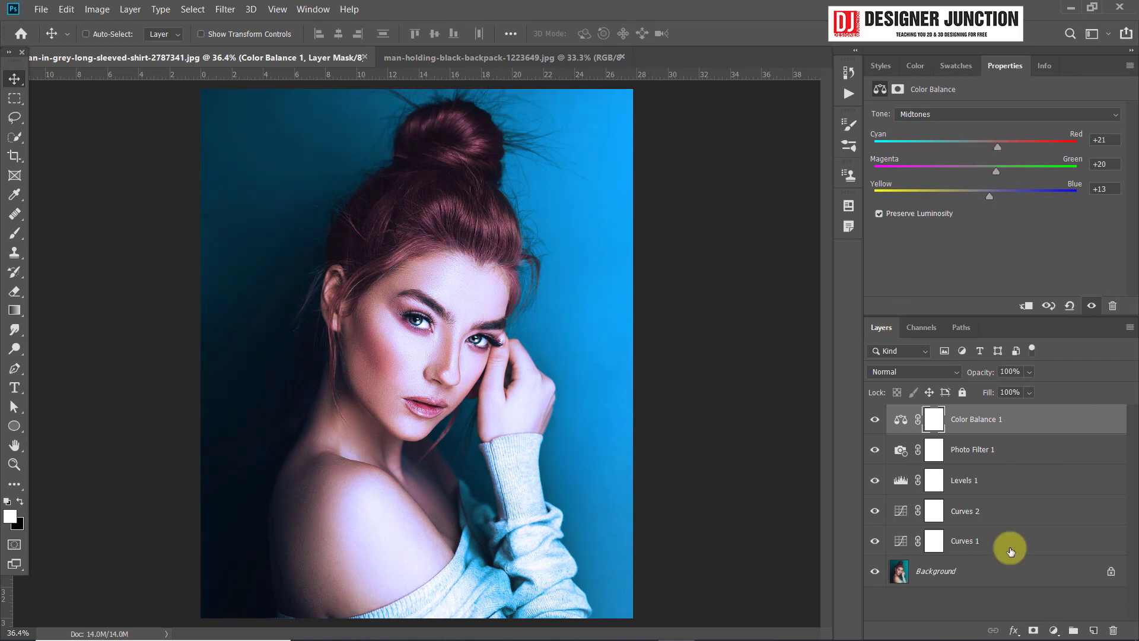
click(1054, 629)
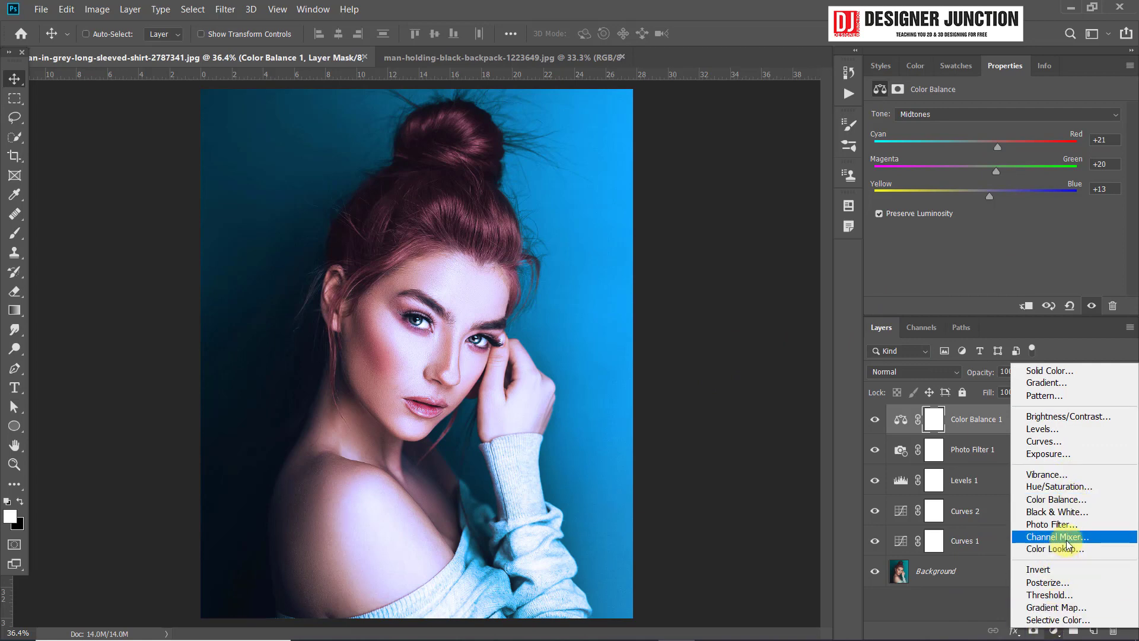
- Add a Channel Mixer layer with Red output mixing Red +82, Green -16, Blue +33
click(1090, 537)
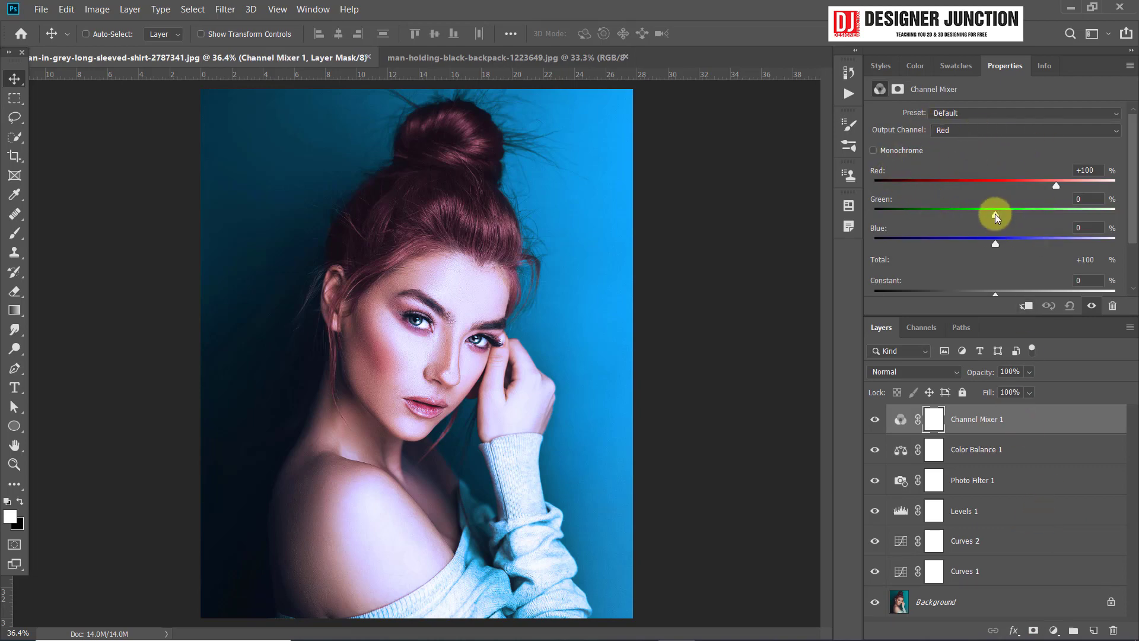
mouse_move(994, 214)
mouse_down()
mouse_move(974, 215)
mouse_move(985, 214)
mouse_up()
drag(1056, 185, 1047, 199)
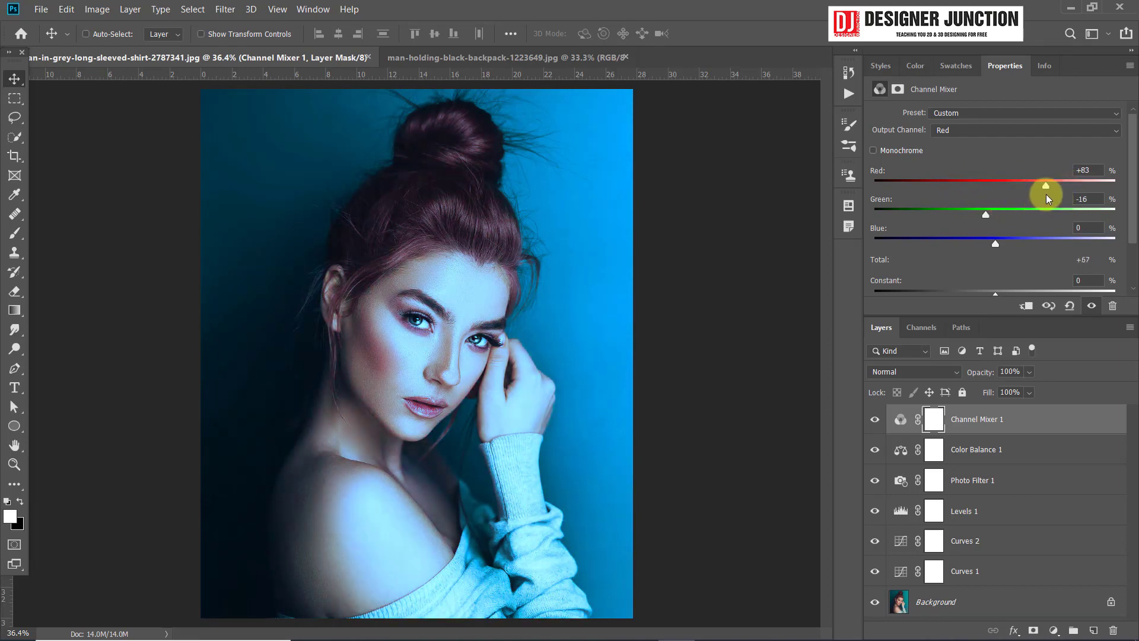
drag(997, 244, 1013, 248)
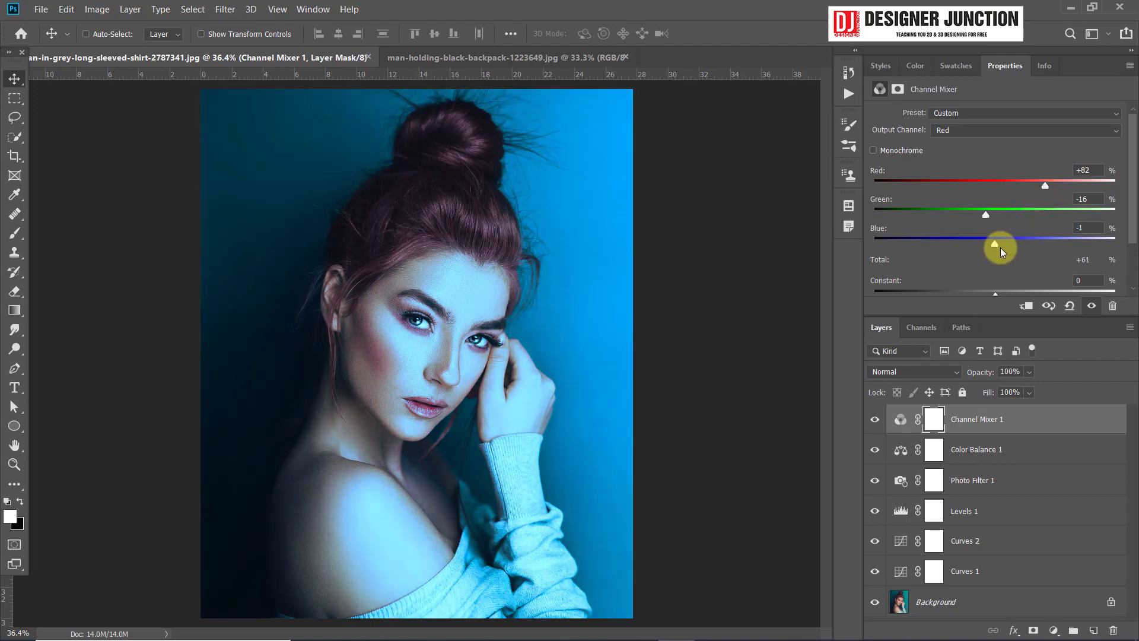
mouse_move(1013, 248)
mouse_down()
mouse_move(1003, 221)
mouse_move(1014, 236)
mouse_up()
scroll(1014, 283, down, 1)
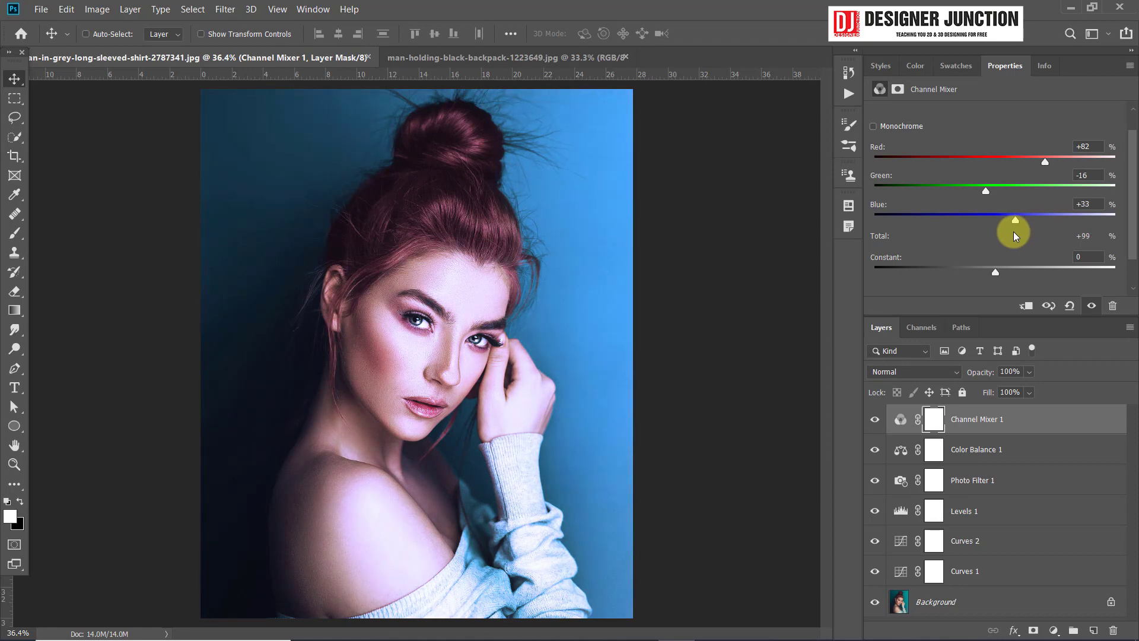
scroll(997, 237, up, 1)
drag(986, 204, 985, 203)
- Set the Channel Mixer's Green output to Red -7, Green +101, Blue +6
click(975, 119)
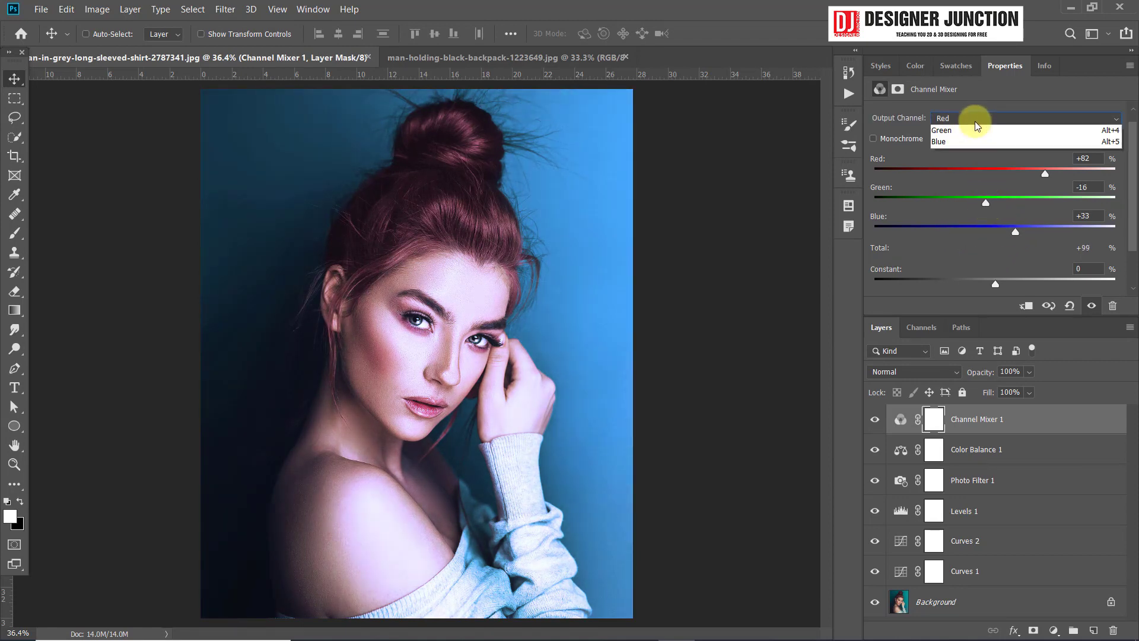
click(952, 131)
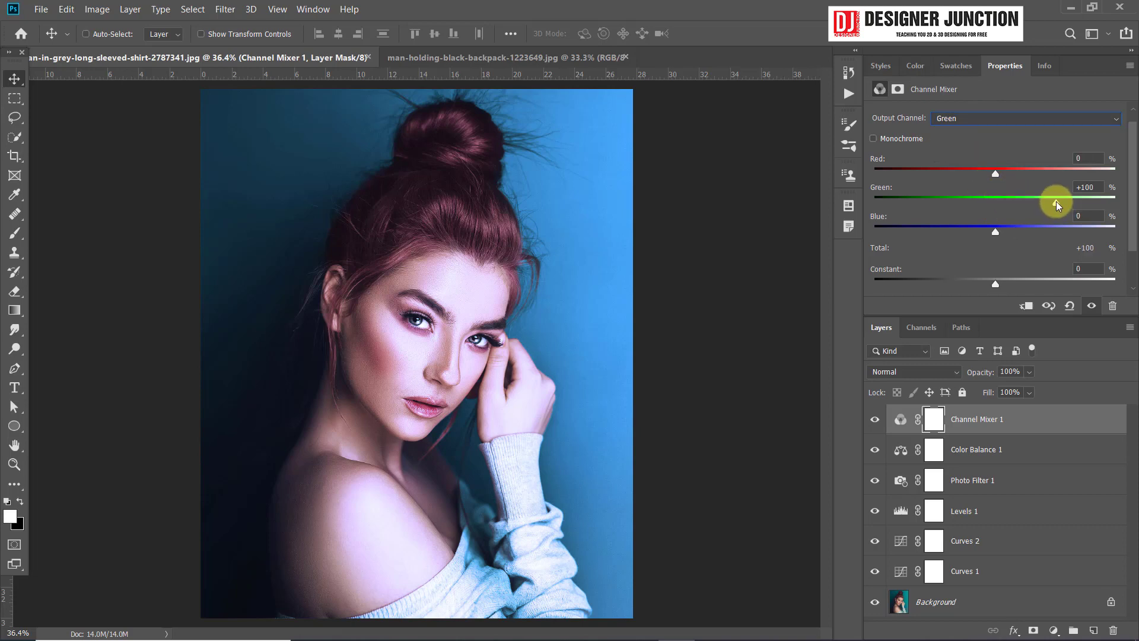
drag(1057, 204, 1055, 208)
drag(1054, 208, 1057, 204)
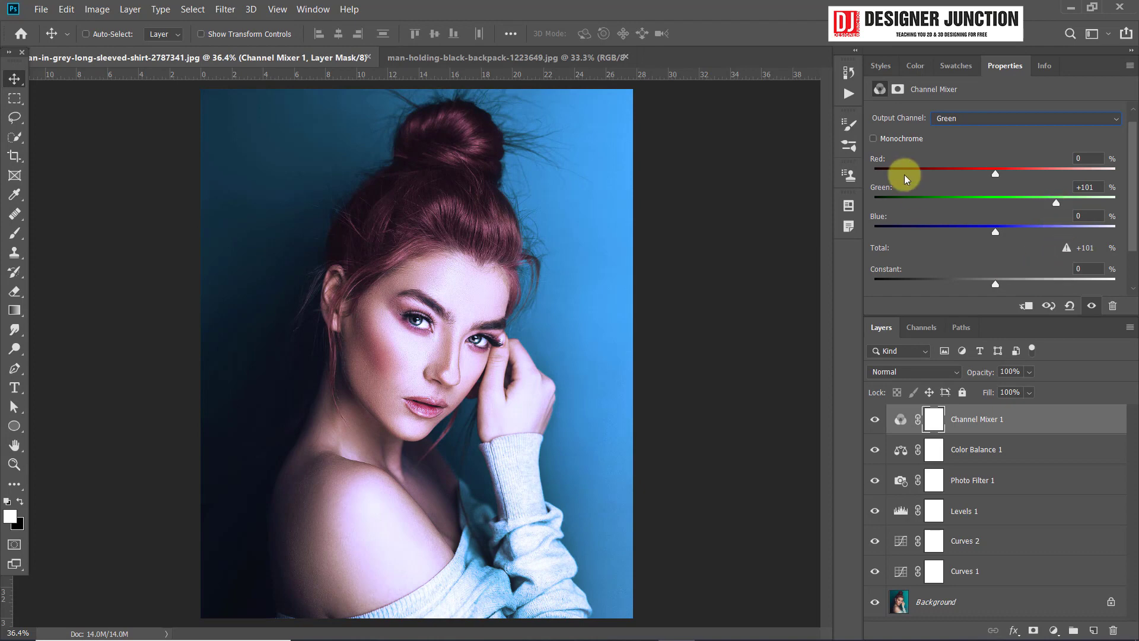
mouse_move(994, 172)
mouse_down()
mouse_move(1002, 181)
mouse_move(991, 174)
mouse_up()
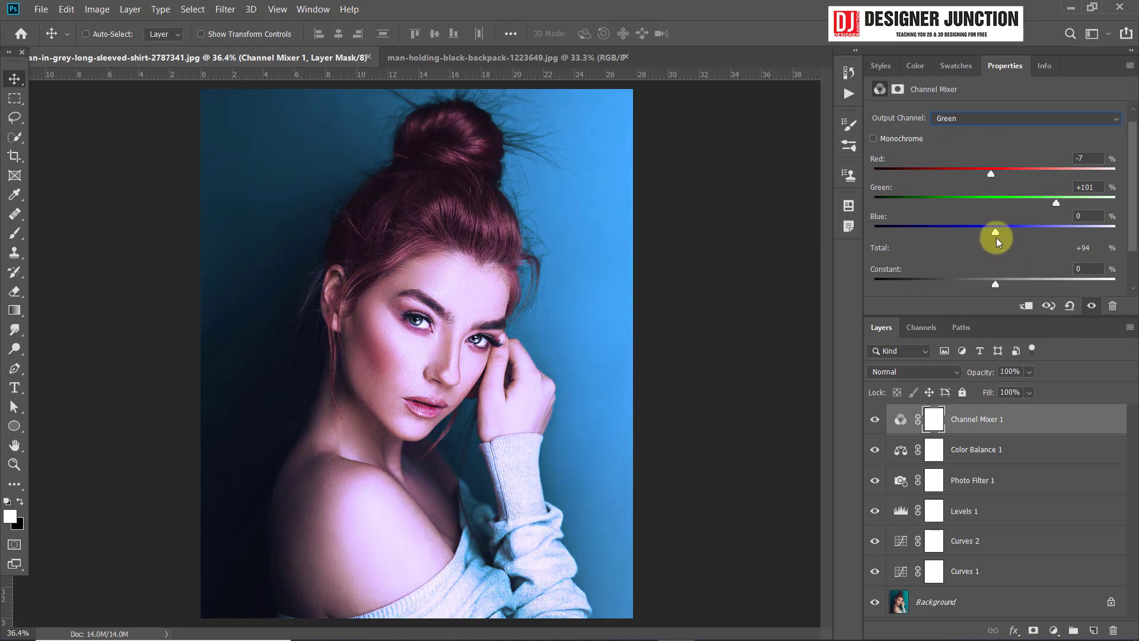
drag(994, 234, 1003, 230)
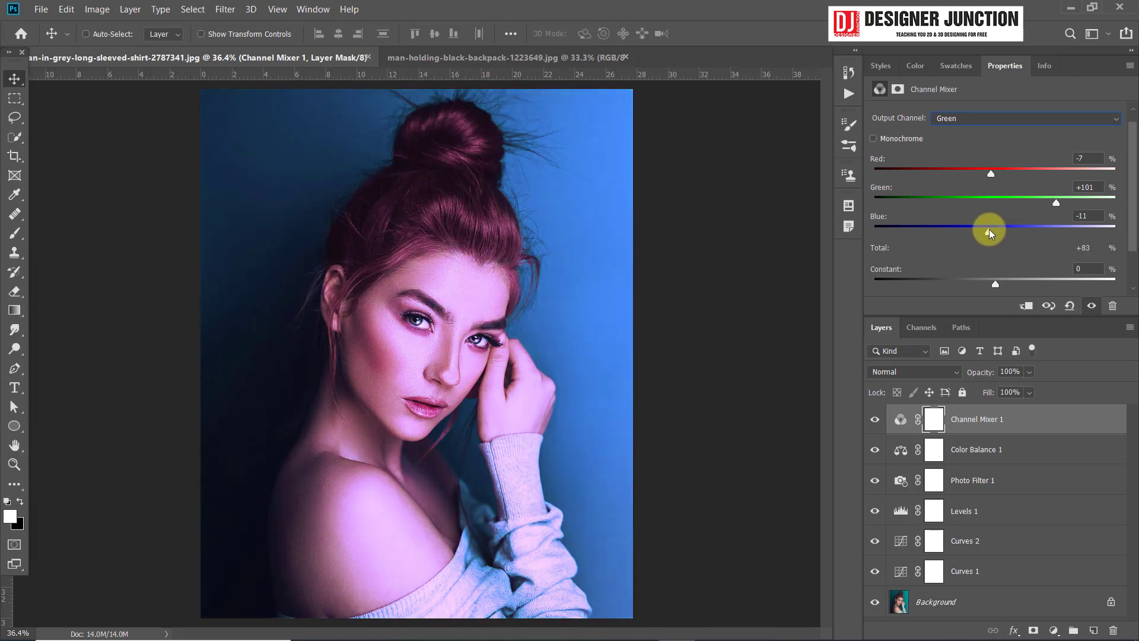
drag(1003, 231, 999, 232)
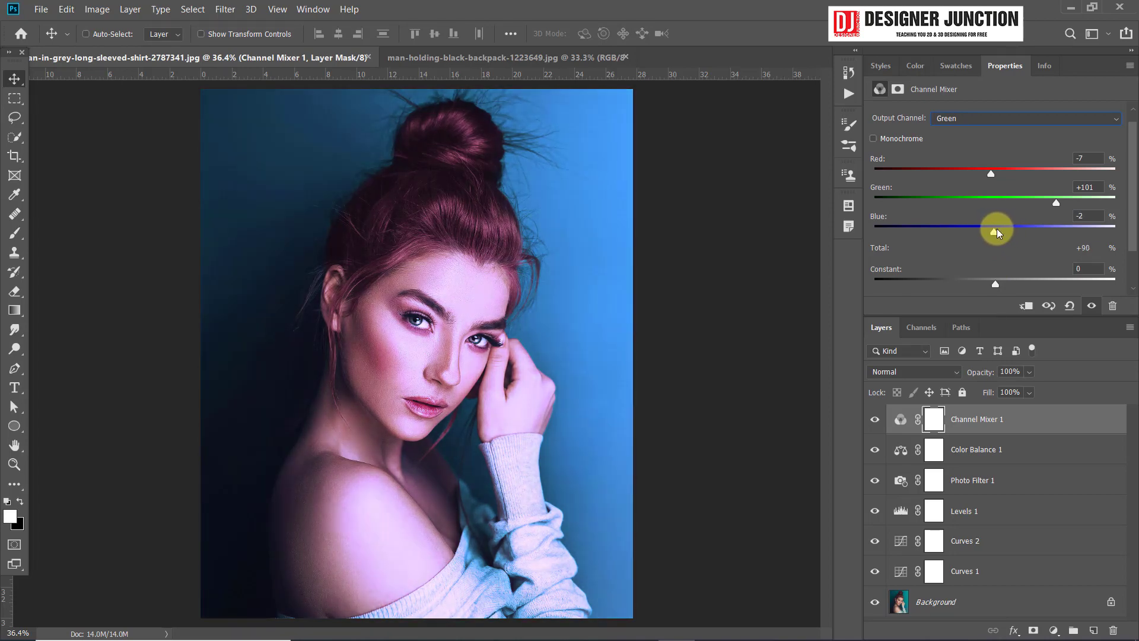
- Set the Blue output to Red -15, Green +2, Blue +114
click(952, 118)
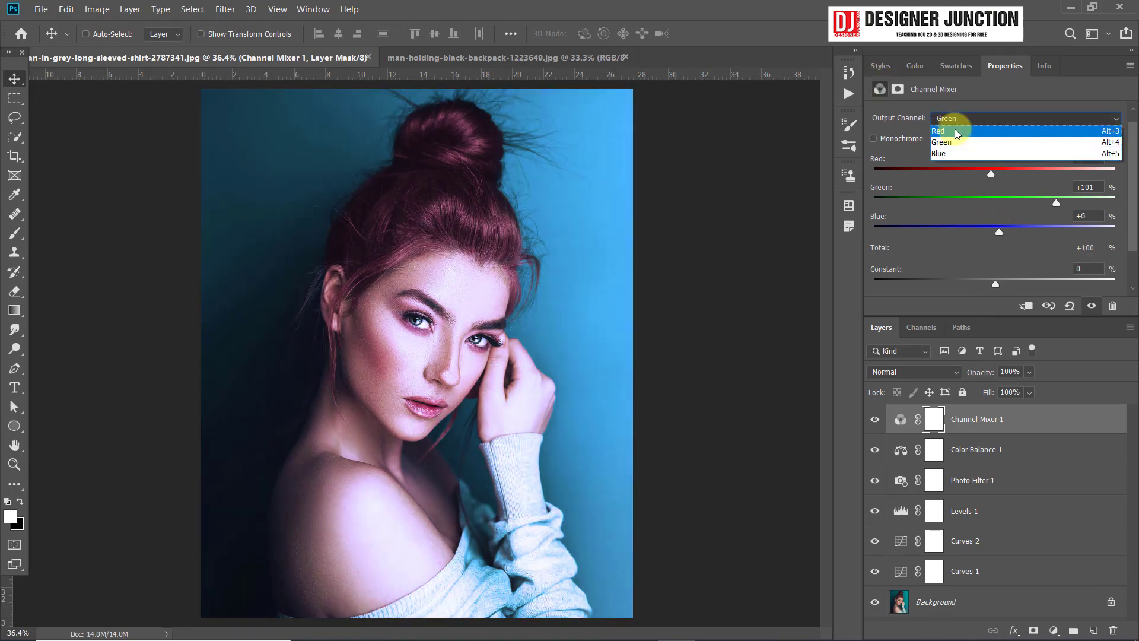
click(948, 153)
mouse_move(994, 199)
mouse_down()
mouse_move(977, 201)
mouse_move(996, 201)
mouse_move(1009, 176)
mouse_move(987, 174)
mouse_up()
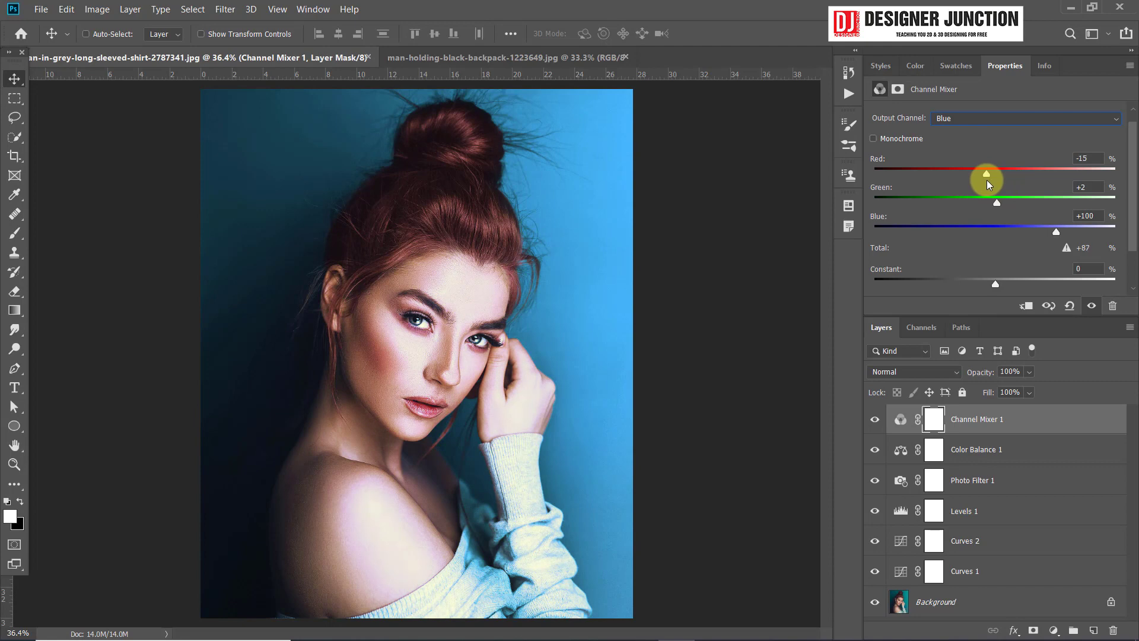
mouse_move(1061, 233)
mouse_down()
mouse_move(1034, 232)
mouse_move(1064, 232)
mouse_up()
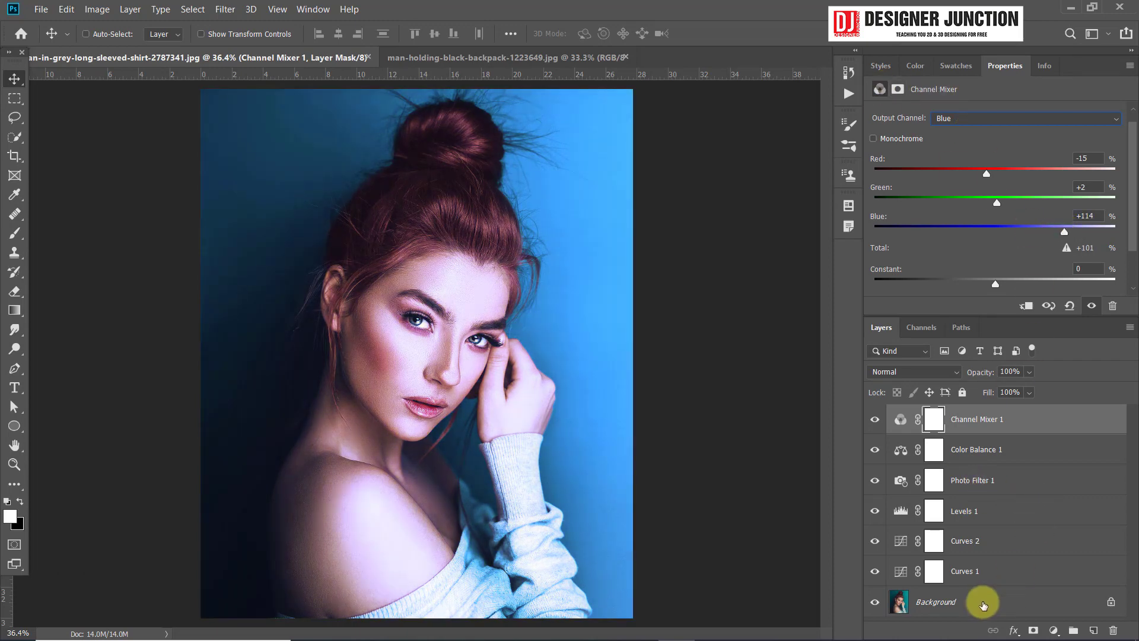
- Add a Curves adjustment layer, undoing an accidental Levels layer first
click(1054, 630)
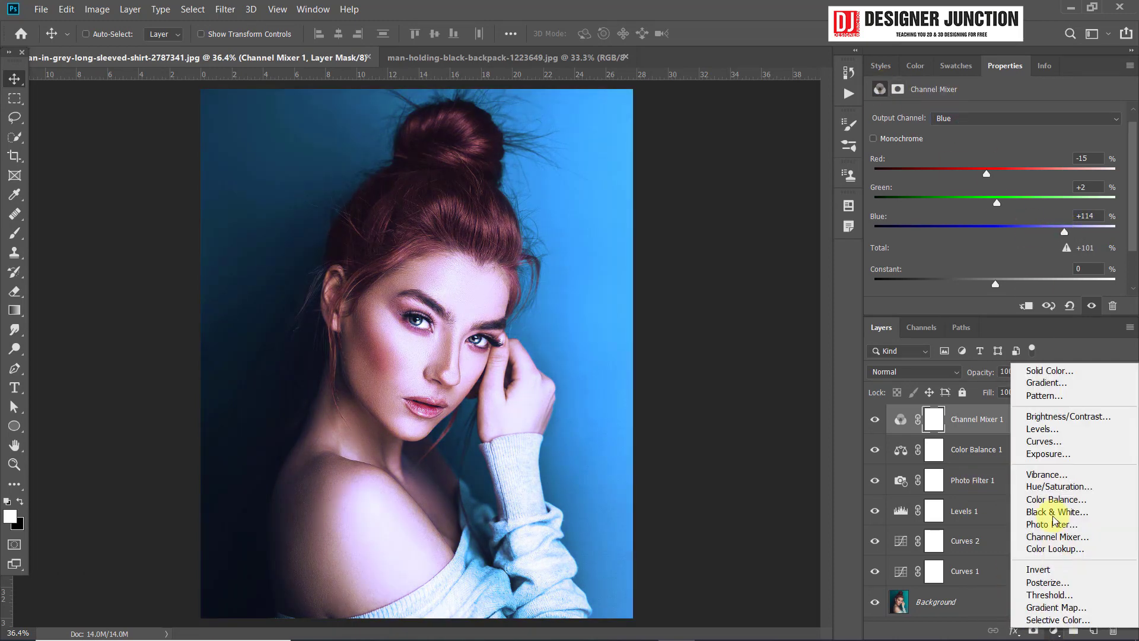
click(1068, 430)
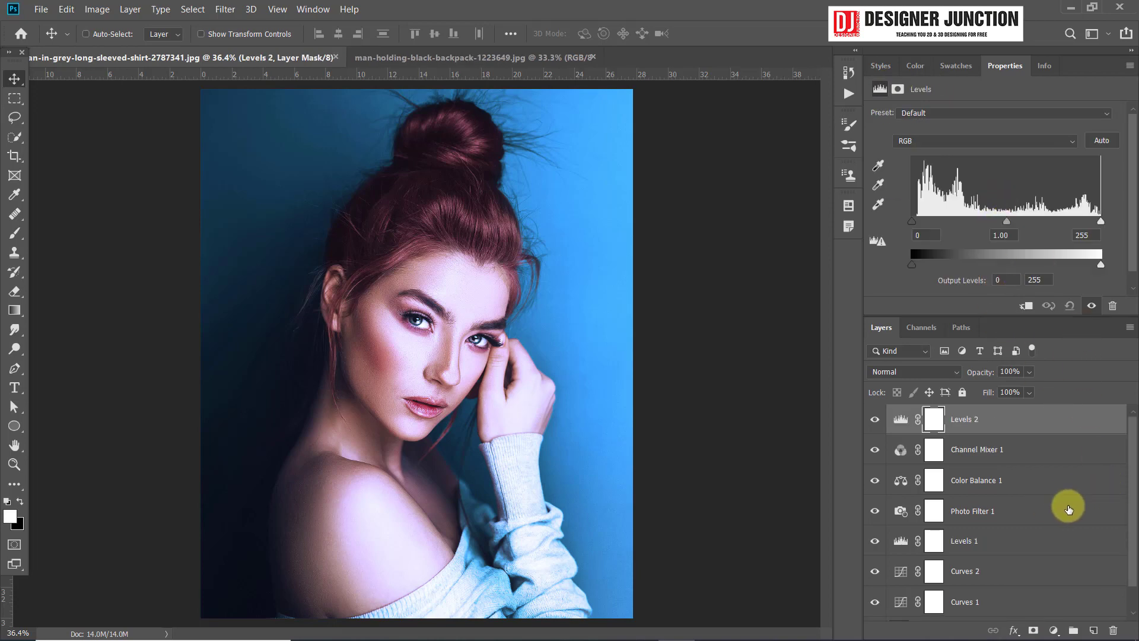
key(ctrl+z)
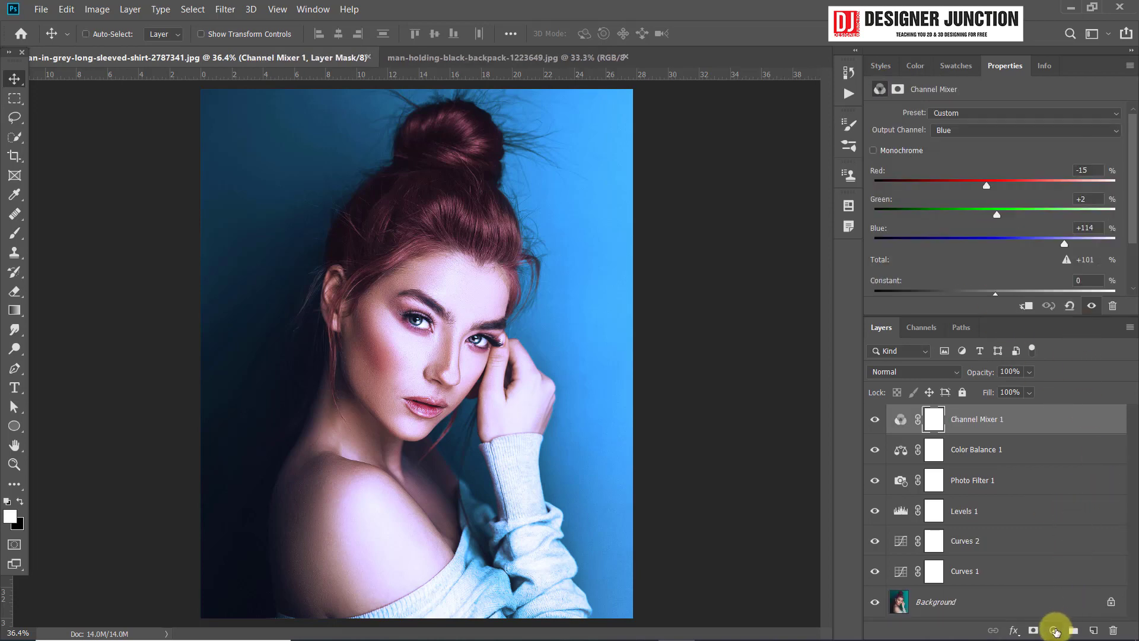
click(1053, 629)
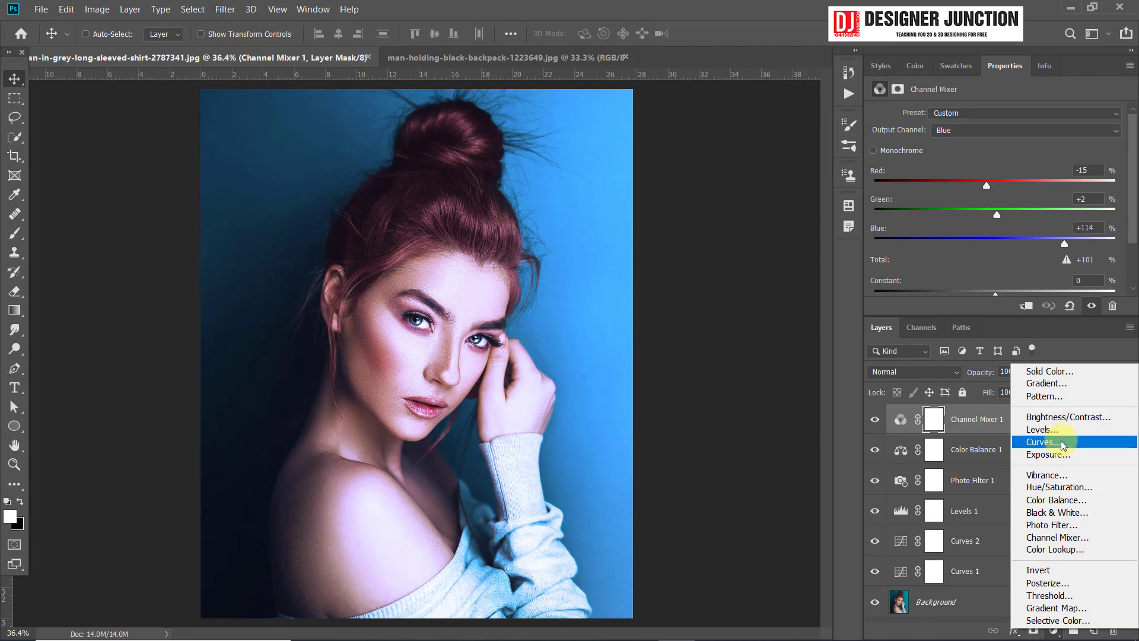
click(1063, 442)
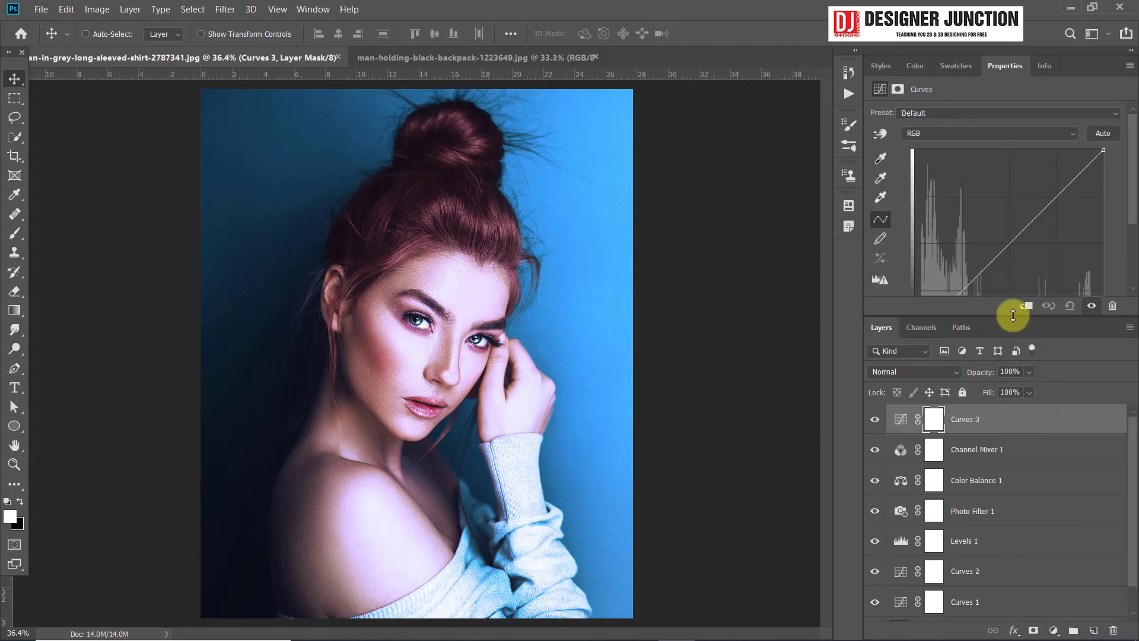
- Raise the Blue curve's midtones and pull its highlights down for a tealer tone
drag(1013, 315, 1013, 388)
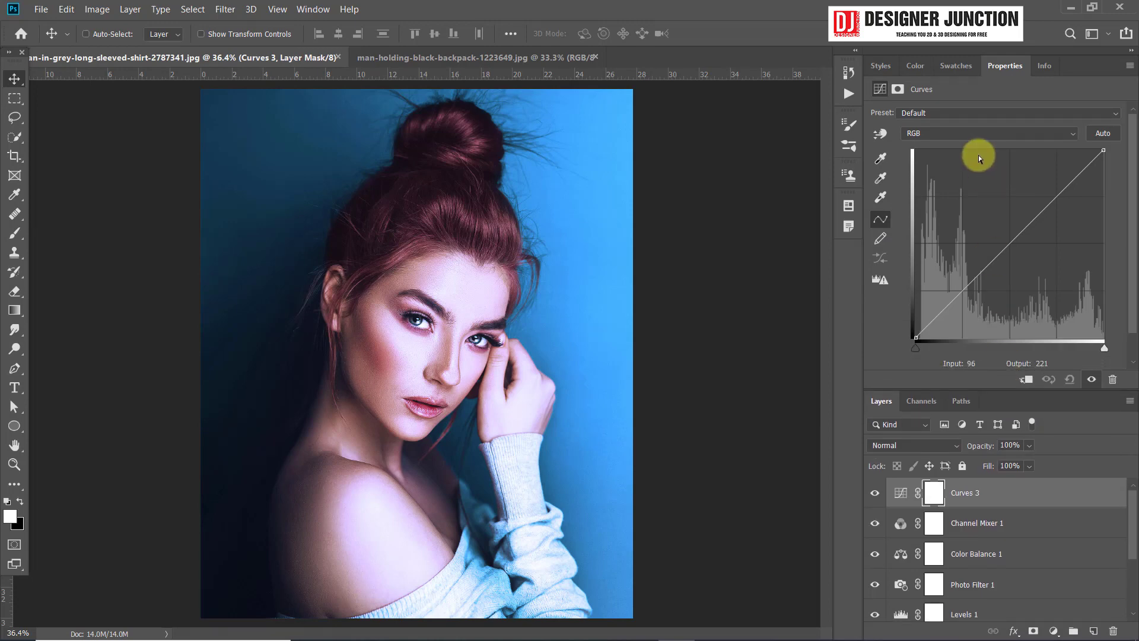
click(929, 129)
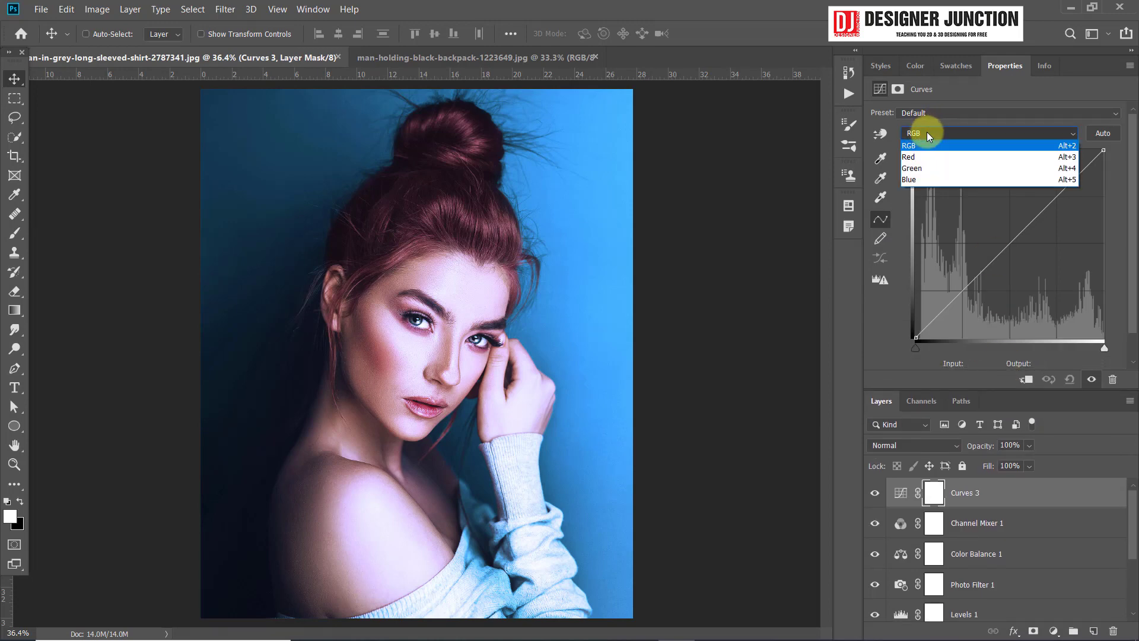
click(919, 179)
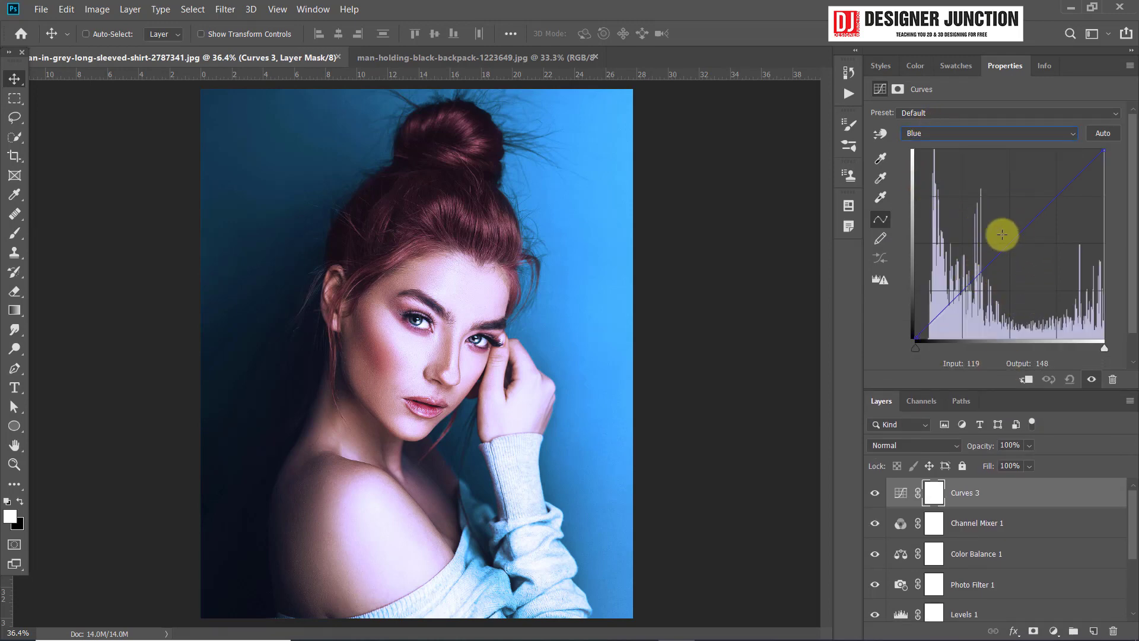
click(1000, 230)
mouse_move(1001, 230)
mouse_down()
mouse_move(991, 215)
mouse_move(1021, 260)
mouse_move(986, 223)
mouse_move(1017, 252)
mouse_move(941, 305)
mouse_move(948, 325)
mouse_move(936, 291)
mouse_move(1058, 162)
mouse_move(1090, 178)
mouse_move(1069, 157)
mouse_move(1020, 250)
mouse_up()
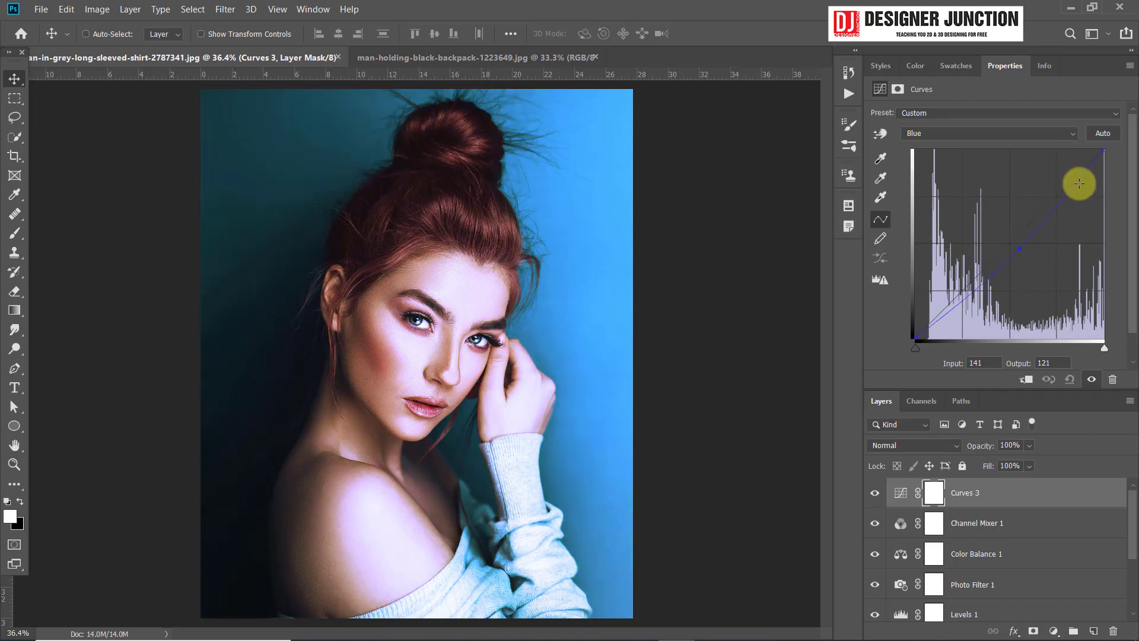
mouse_move(1108, 158)
mouse_down()
mouse_move(1121, 219)
mouse_move(1114, 115)
mouse_move(1039, 112)
mouse_move(1128, 142)
mouse_up()
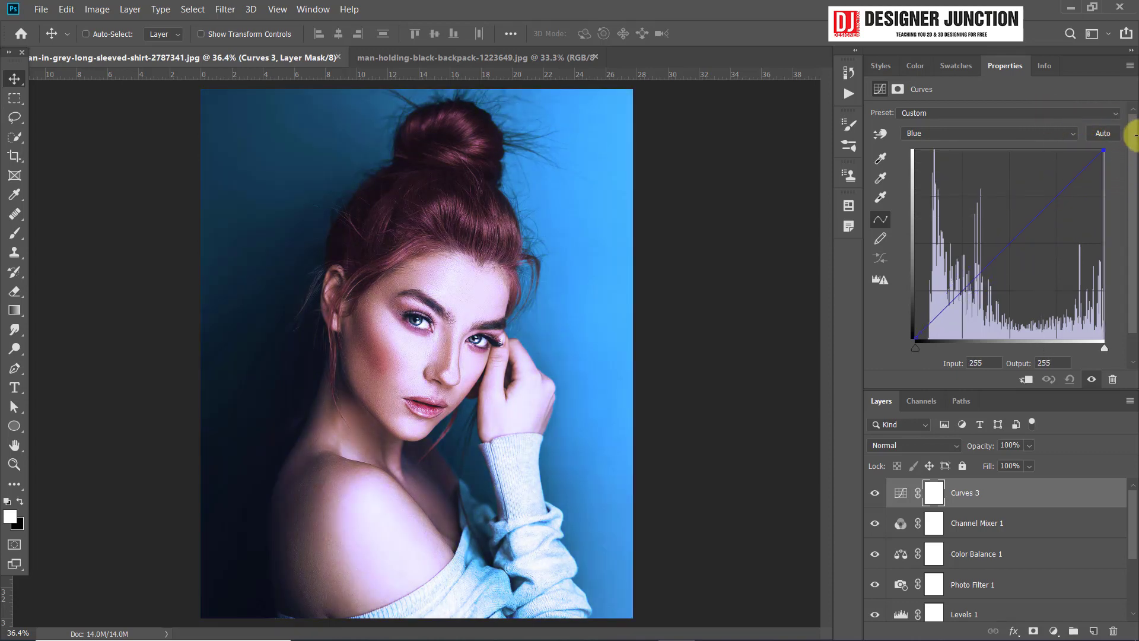
drag(1133, 184, 1133, 178)
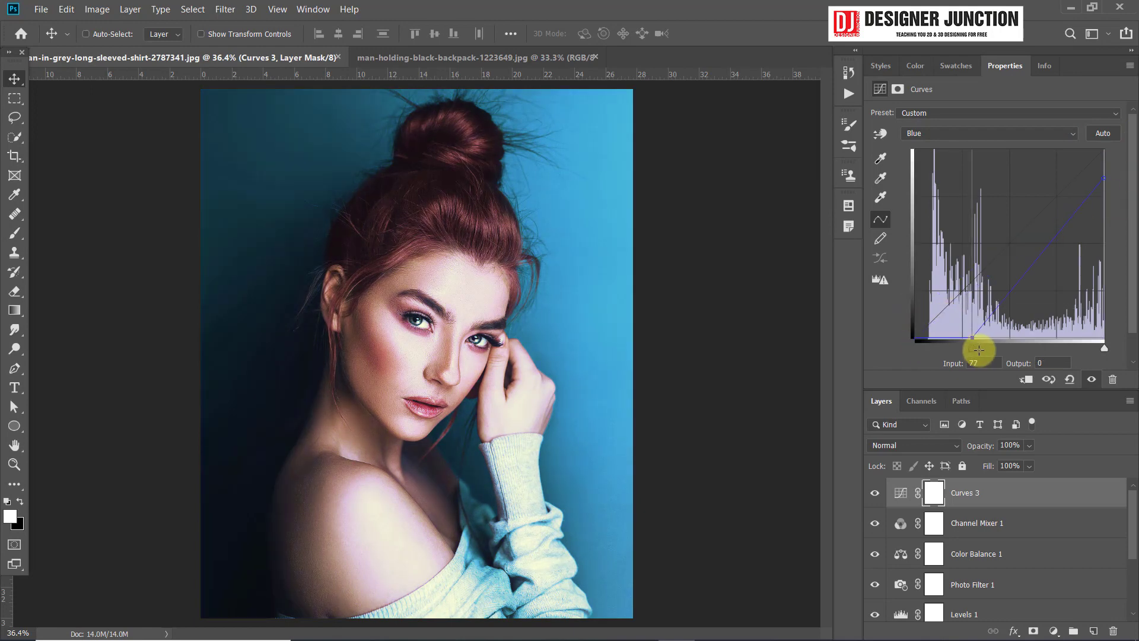
- Lower the Green curve's top end and dip its midtones, leaving the Red channel displayed
click(989, 133)
click(935, 163)
mouse_move(1104, 150)
mouse_down()
mouse_move(1110, 178)
mouse_move(1086, 121)
mouse_move(1127, 191)
mouse_move(1048, 119)
mouse_up()
mouse_move(1019, 236)
mouse_down()
mouse_move(1024, 254)
mouse_move(994, 222)
mouse_move(1027, 259)
mouse_move(994, 227)
mouse_up()
click(966, 133)
click(966, 154)
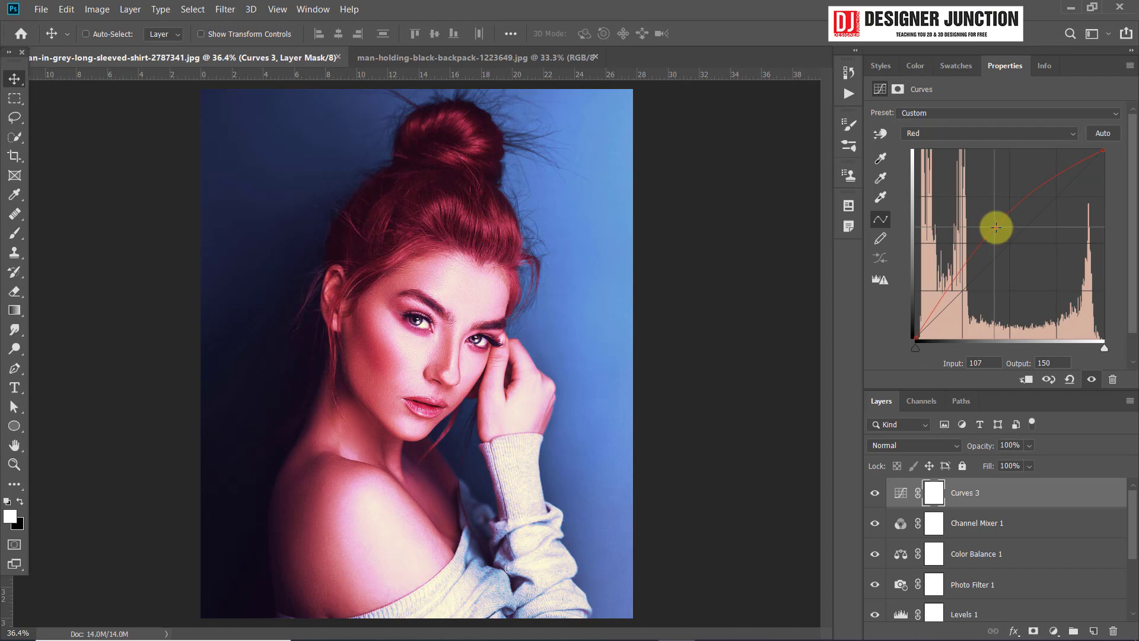
- Bend the Green curve slightly toward cyan-blue
click(997, 135)
click(973, 166)
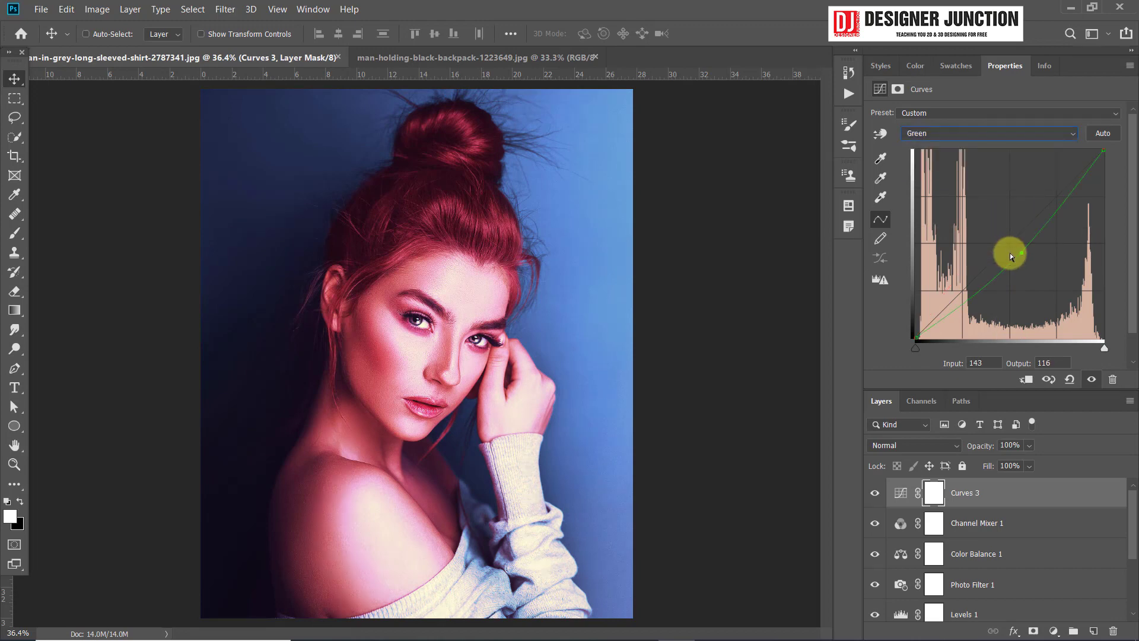
mouse_move(1021, 252)
mouse_down()
mouse_move(1002, 229)
mouse_move(1018, 249)
mouse_up()
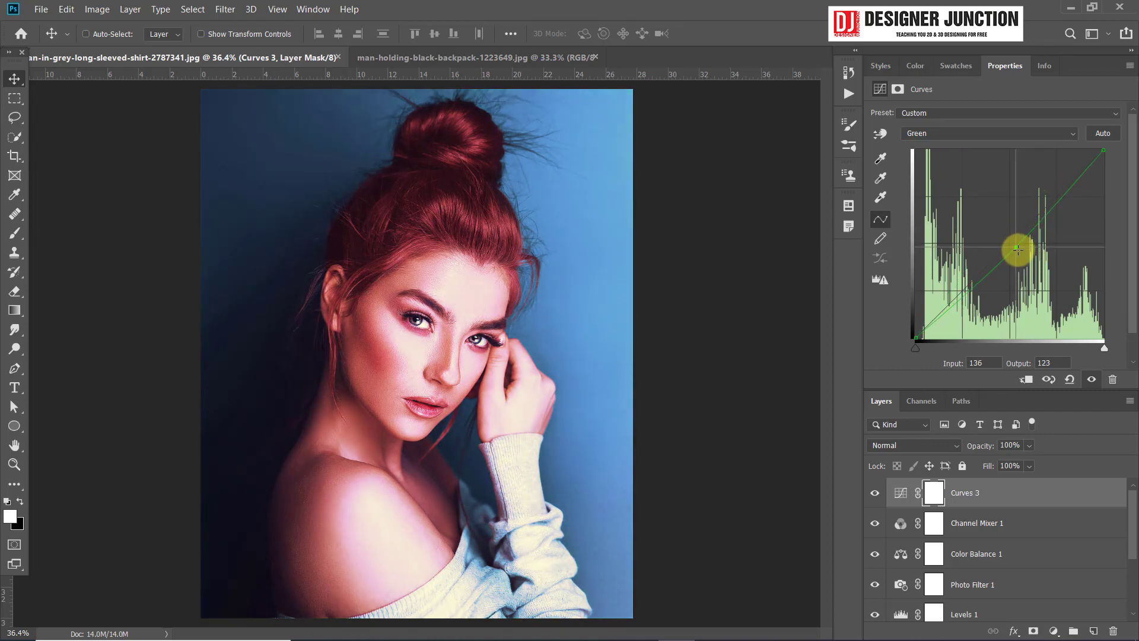
- Rework the Blue curve, lifting its midtones and lowering its highlights for a bluer photo
click(942, 130)
click(934, 180)
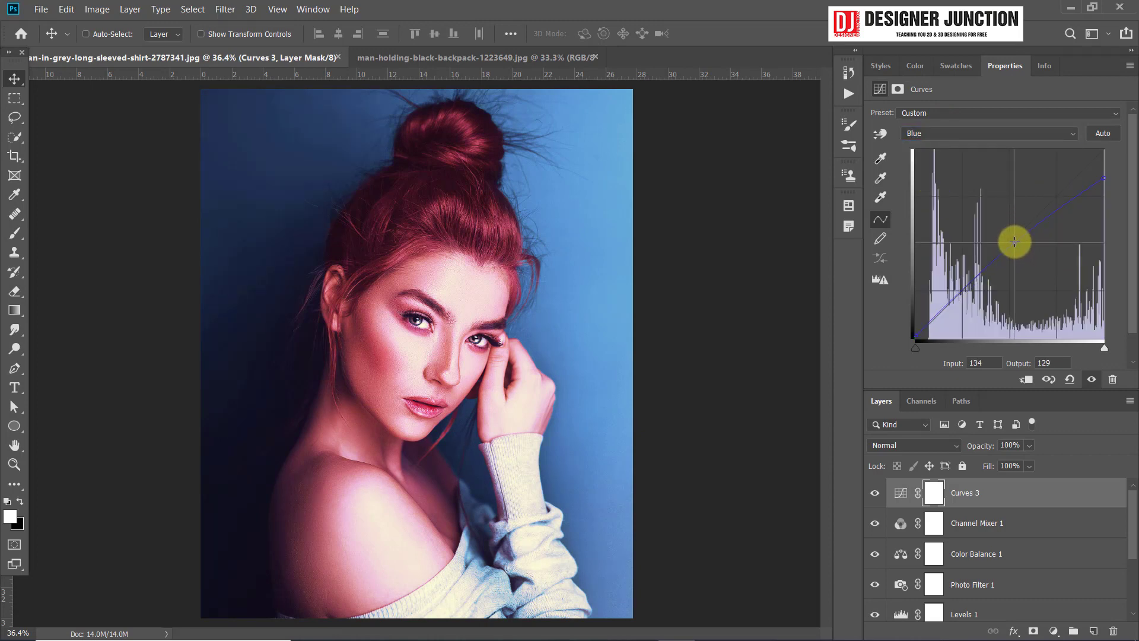
mouse_move(1015, 242)
mouse_down()
mouse_move(1019, 252)
mouse_move(1008, 229)
mouse_up()
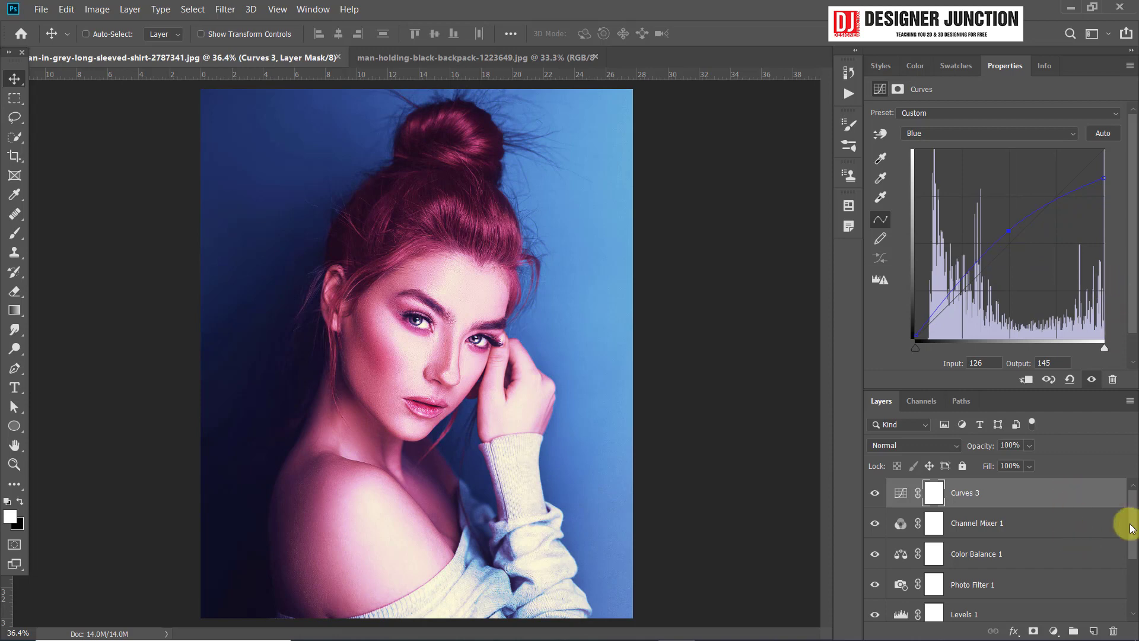
scroll(1134, 539, down, 3)
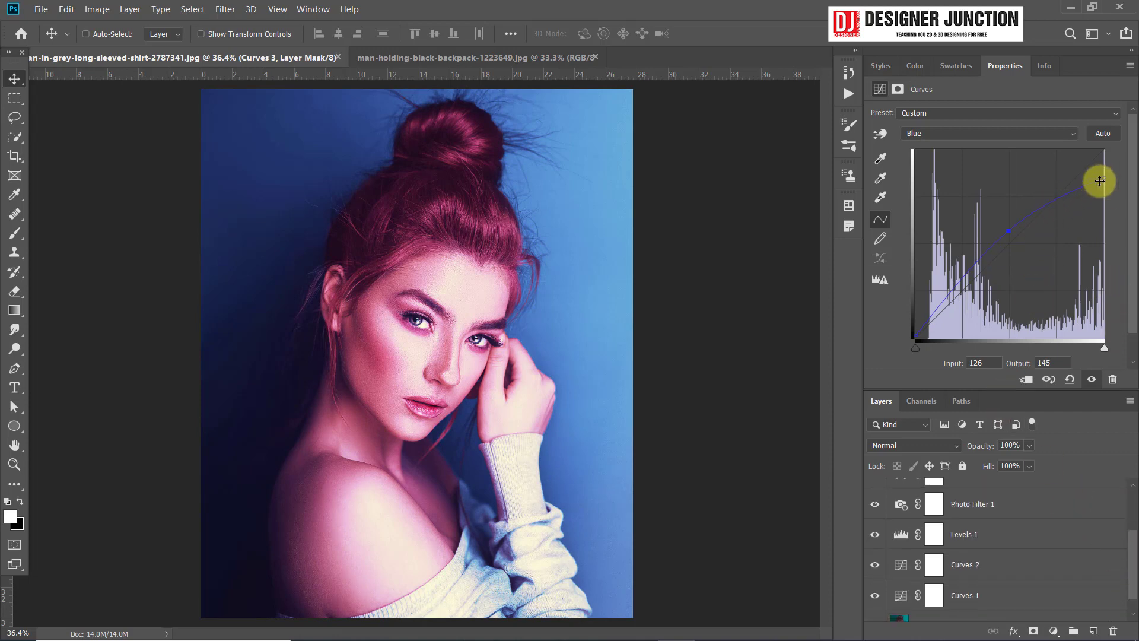
drag(1100, 177, 1114, 115)
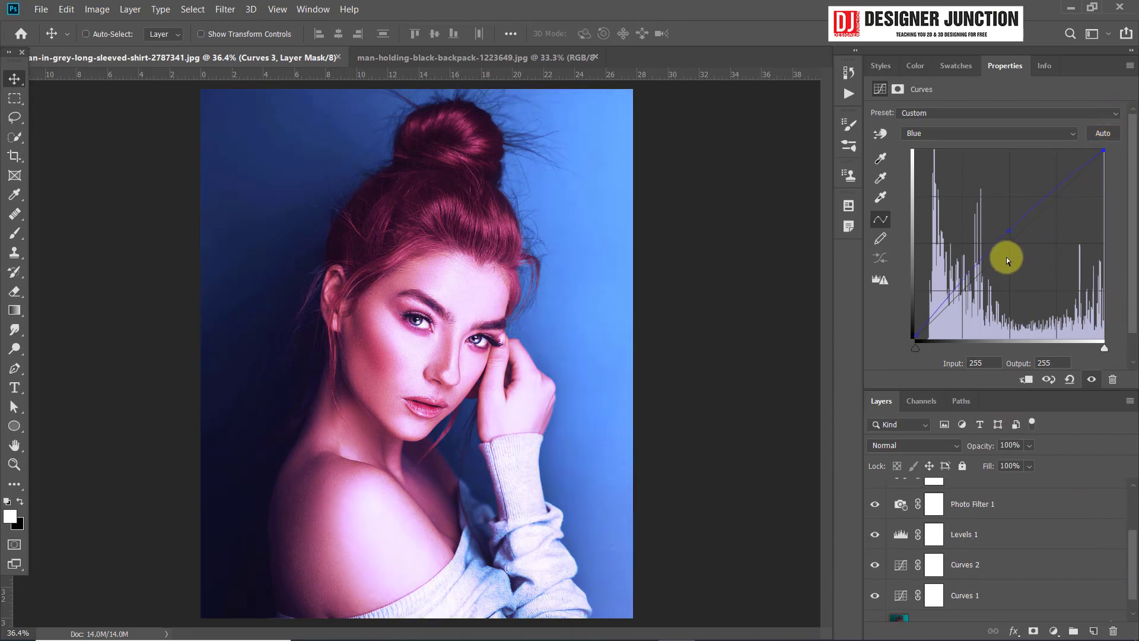
drag(1009, 232, 1002, 229)
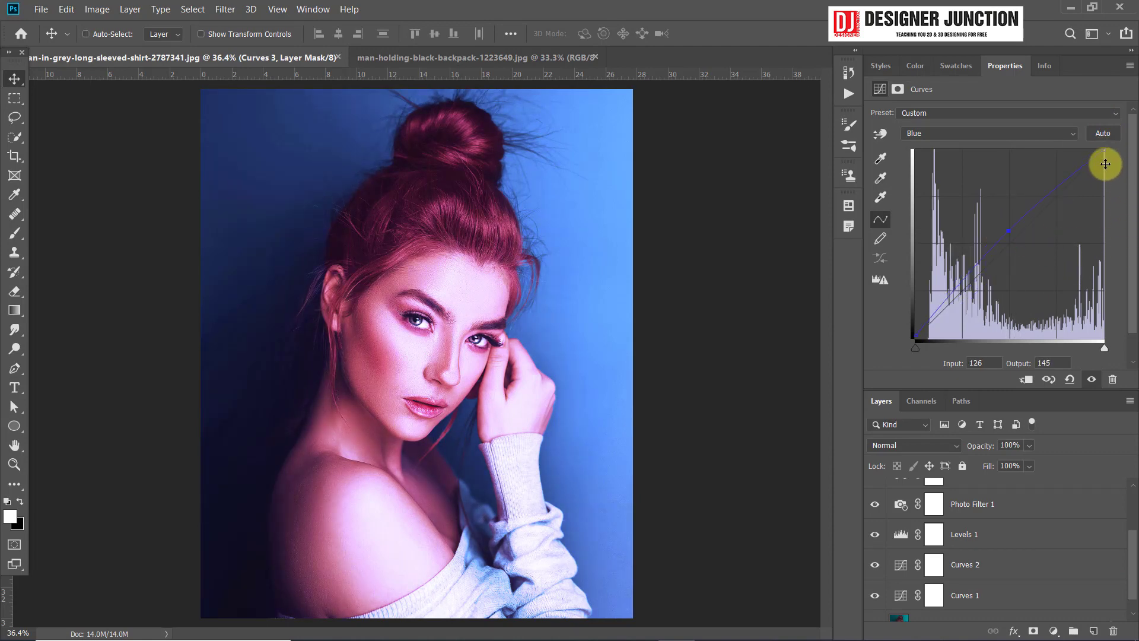
mouse_move(1107, 157)
mouse_down()
mouse_move(1117, 225)
mouse_move(1073, 127)
mouse_move(1098, 127)
mouse_move(1085, 131)
mouse_up()
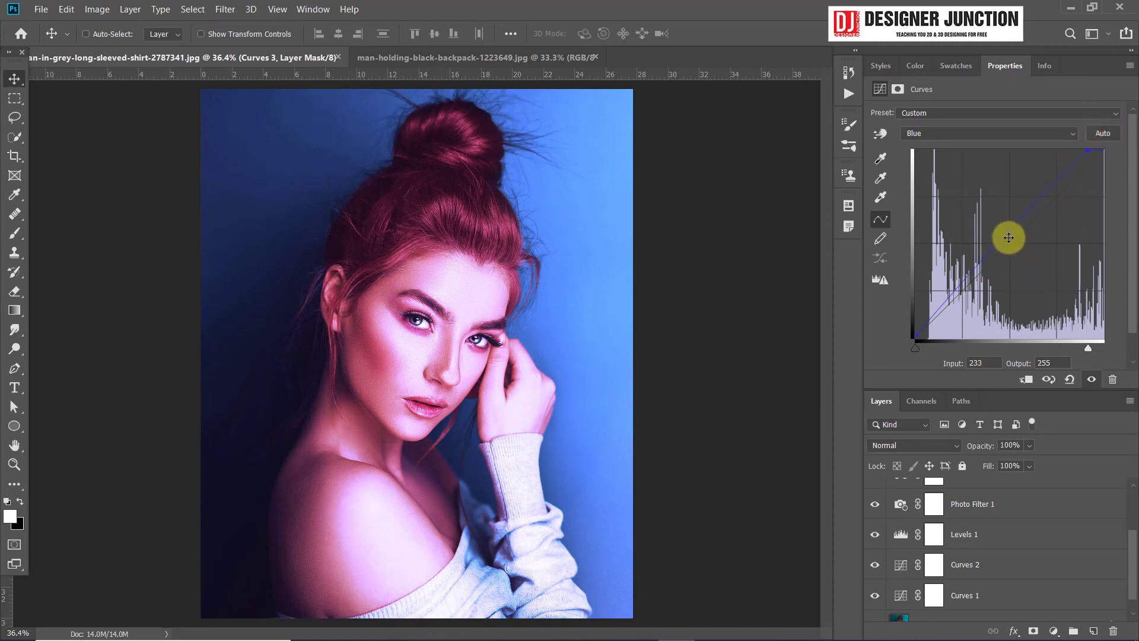
drag(1006, 237, 999, 240)
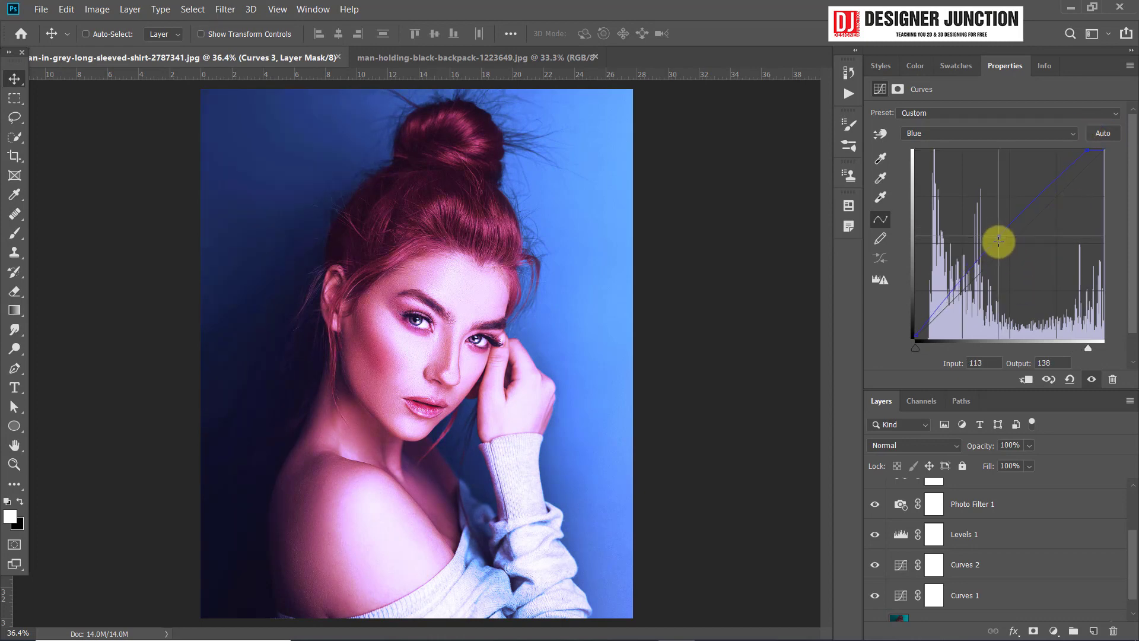
- Lower the Green highlights for a magenta tint and return the green shadow endpoint to zero
click(978, 135)
click(951, 165)
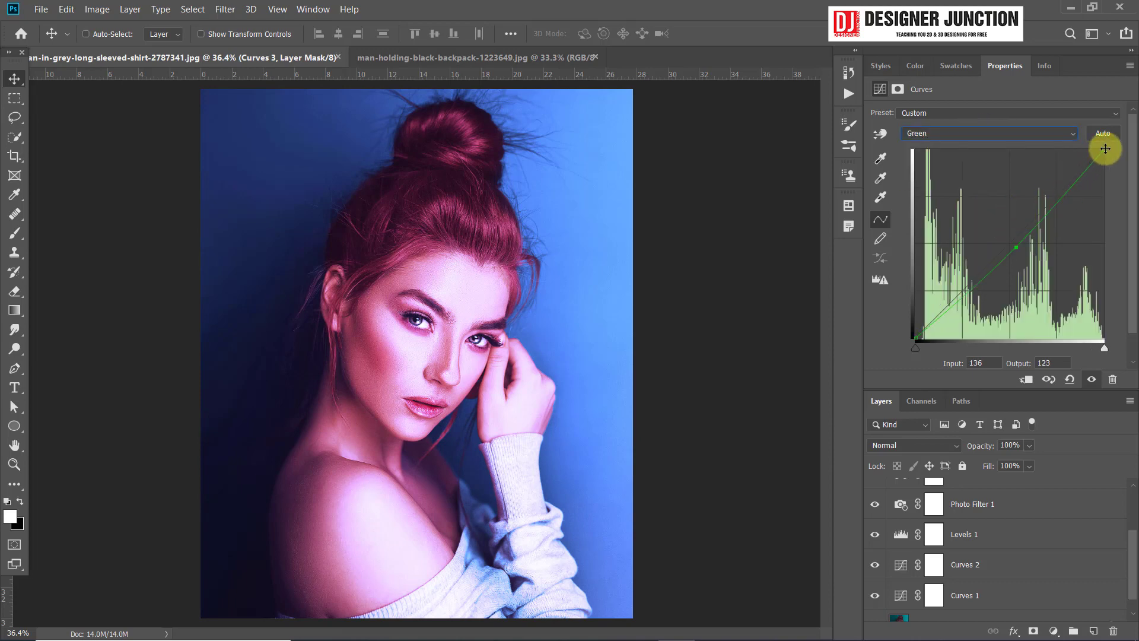
drag(1103, 149, 1111, 152)
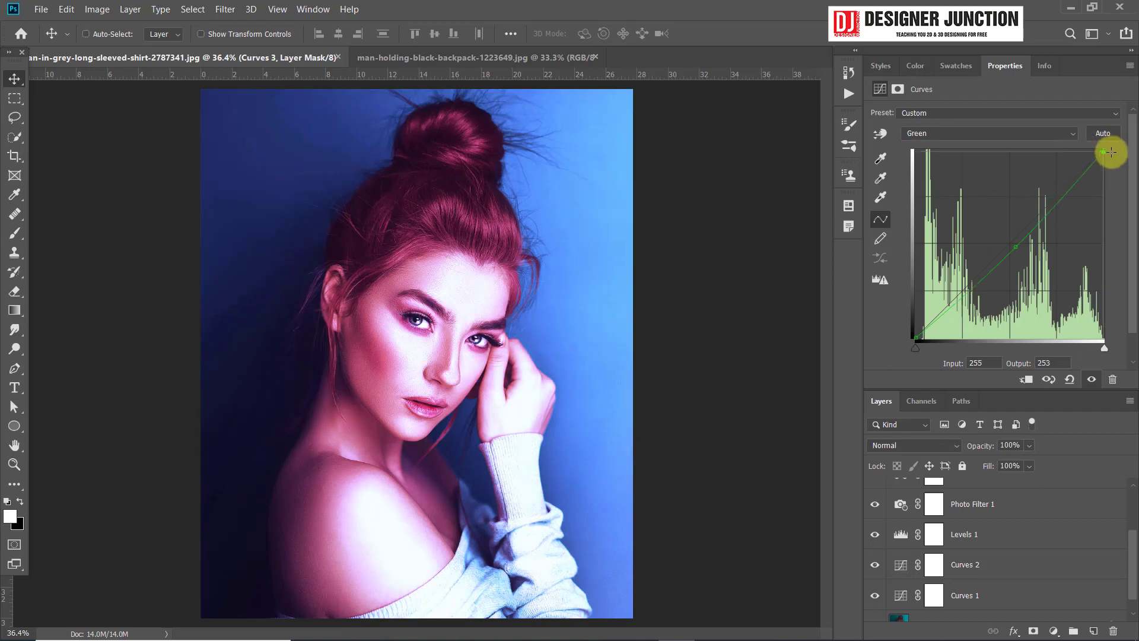
drag(916, 337, 824, 319)
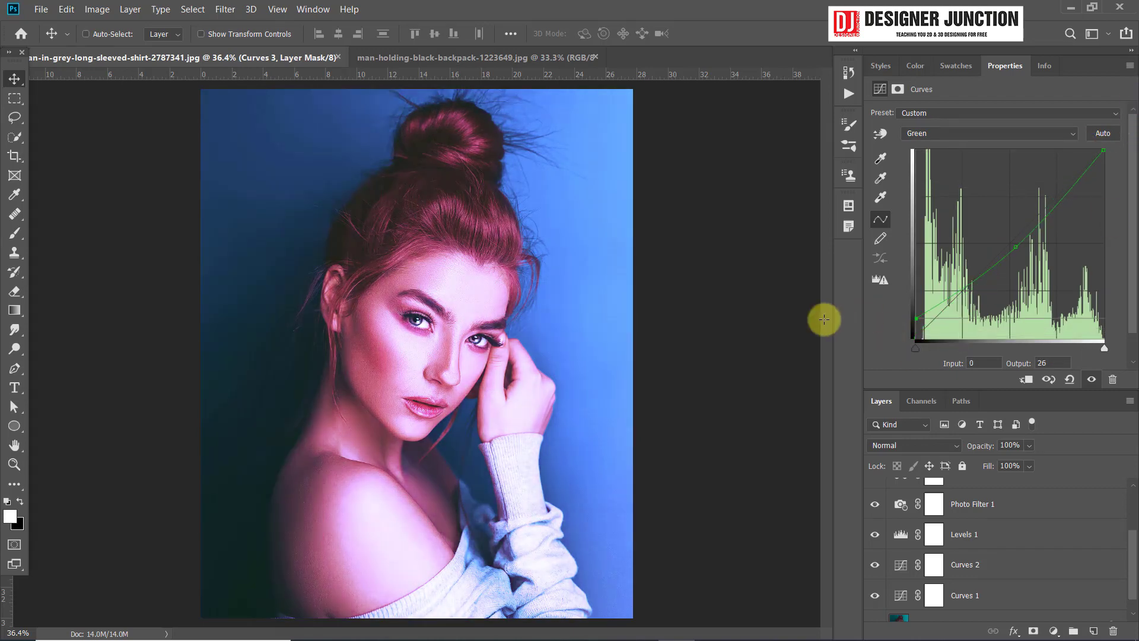
drag(915, 326, 949, 349)
drag(1061, 386, 1080, 234)
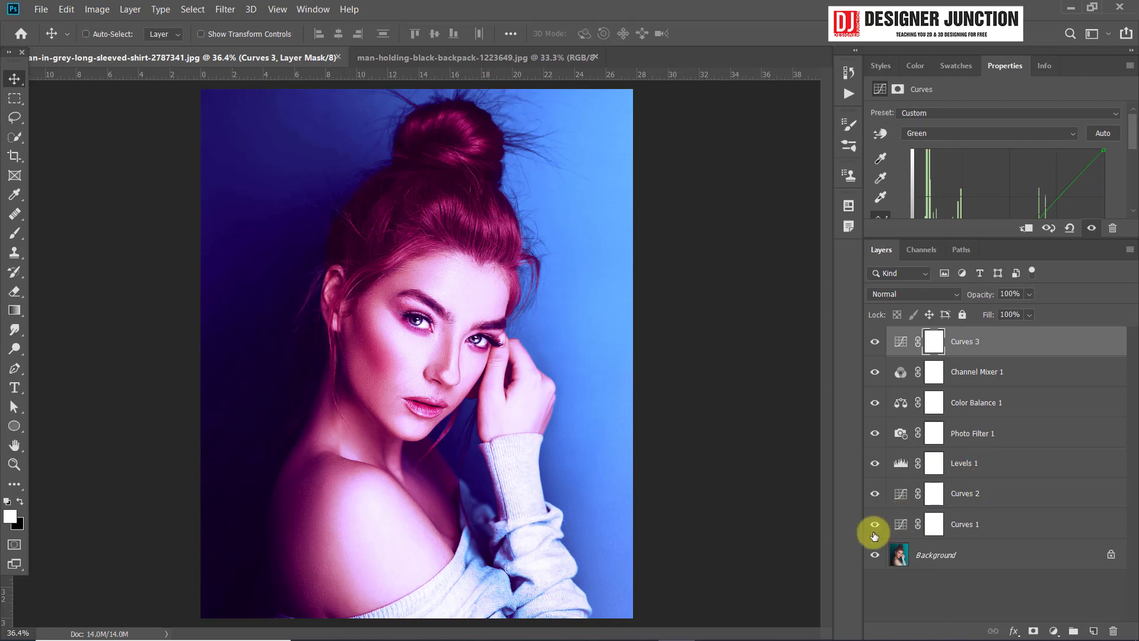
- Hide and reshow all adjustment layers to compare, then enlarge the curve graph
drag(874, 536, 874, 342)
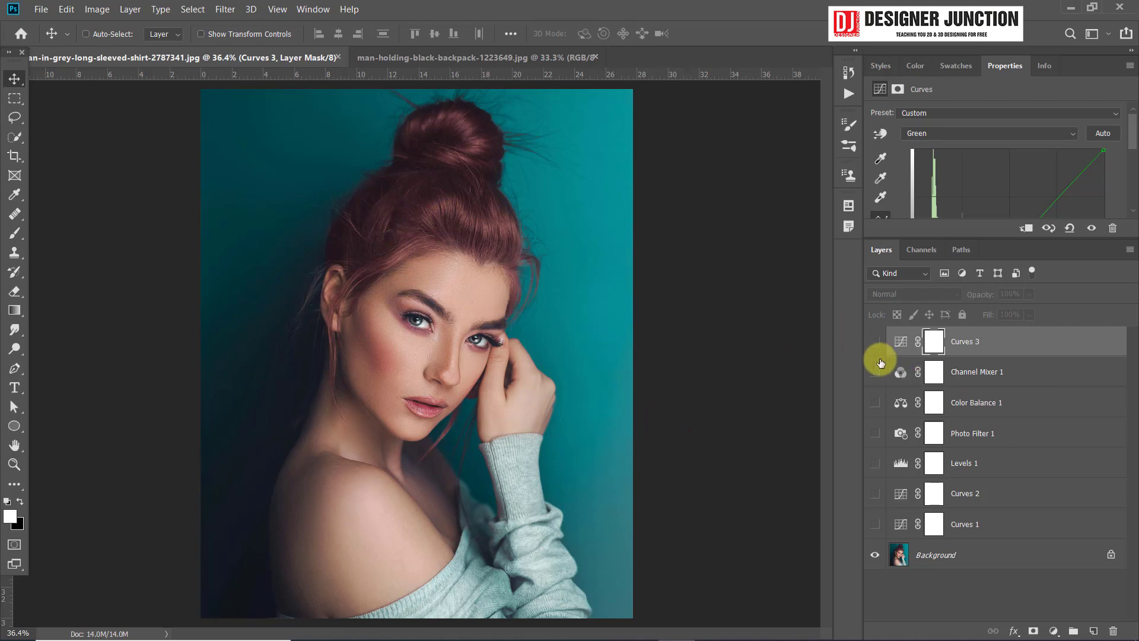
drag(875, 342, 872, 526)
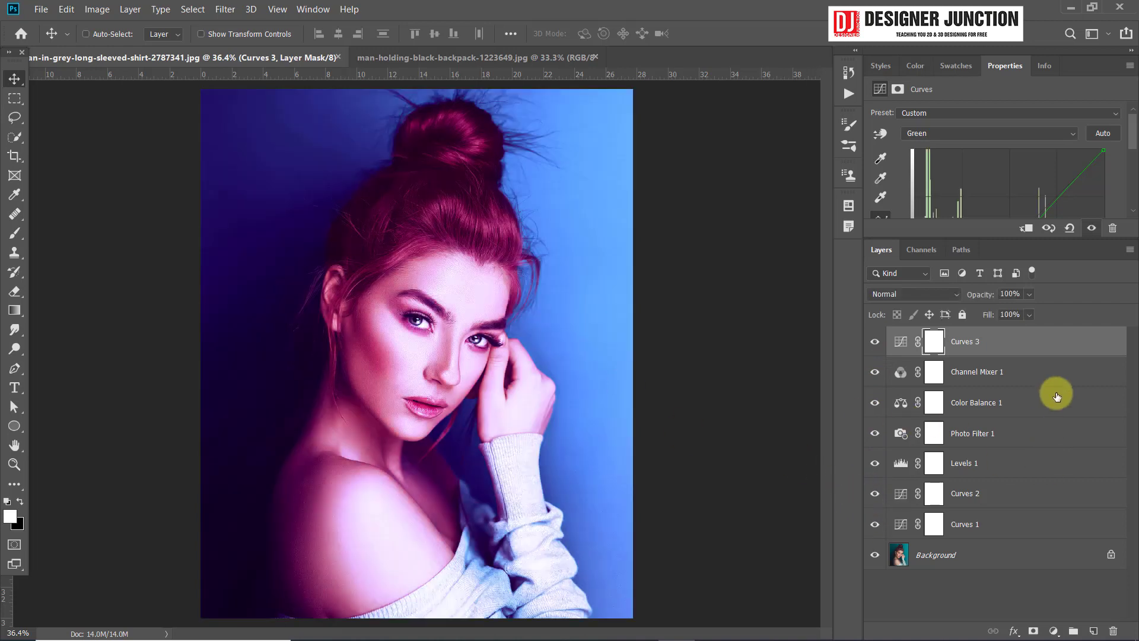
drag(1033, 240, 1015, 431)
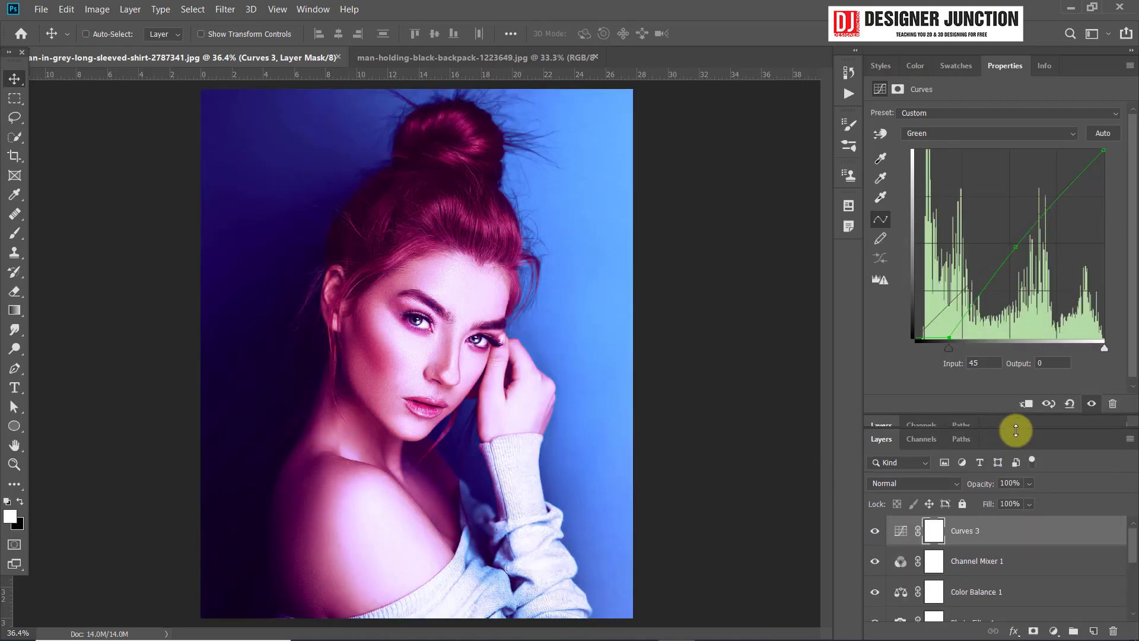
- Shift the green black point to brighten shadows and move a red midtone point to 116→142
drag(949, 338, 928, 347)
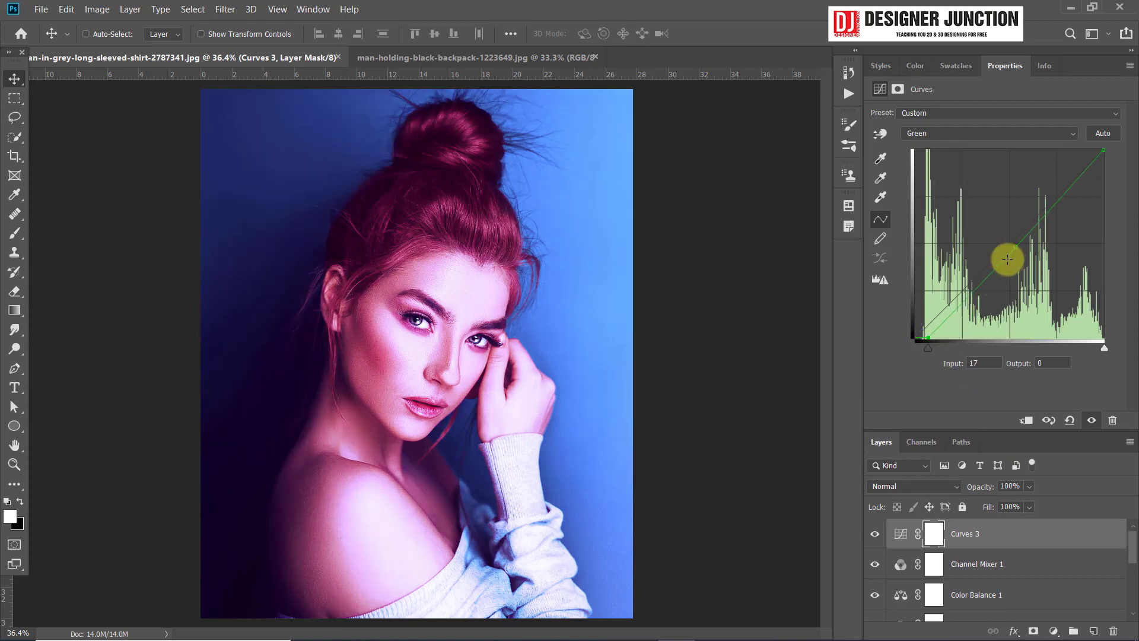
click(932, 133)
click(932, 153)
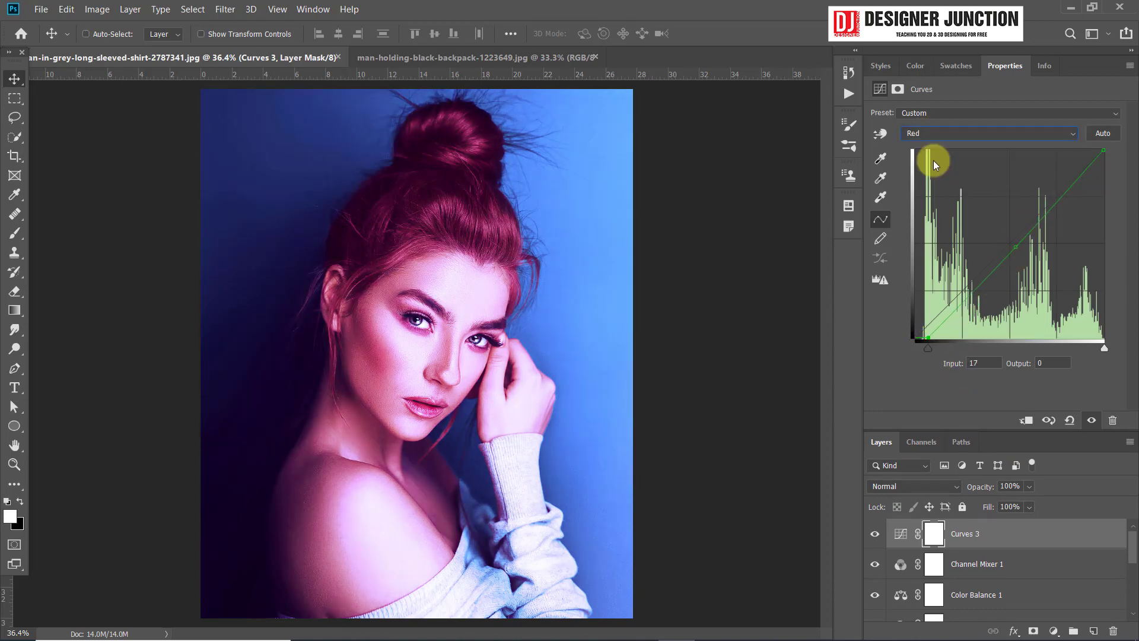
click(1013, 247)
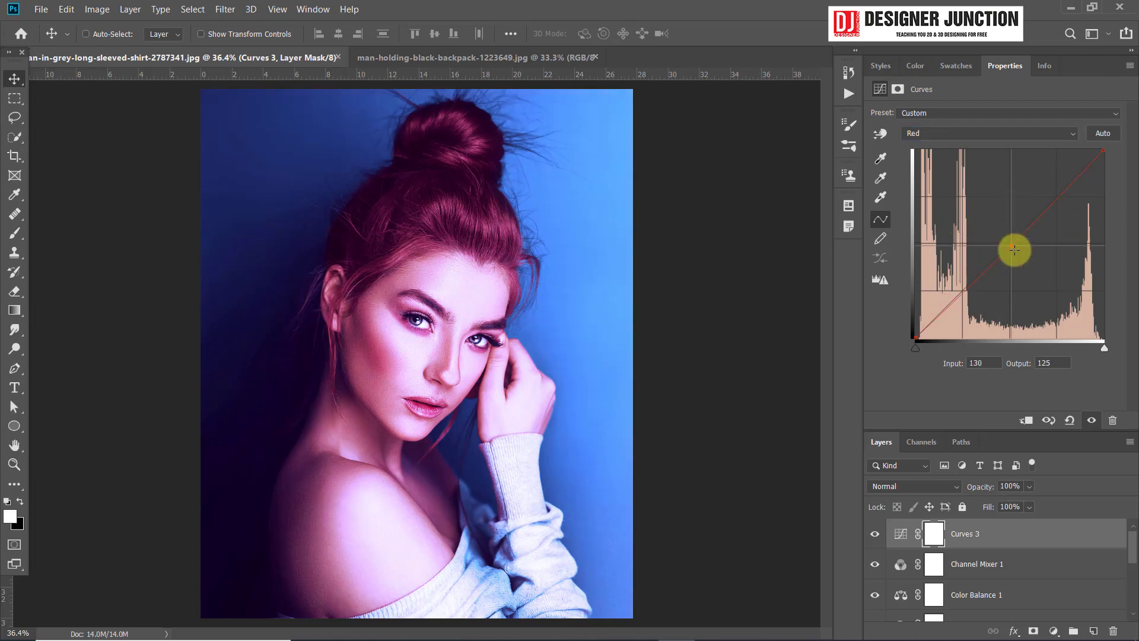
drag(1014, 249, 1002, 235)
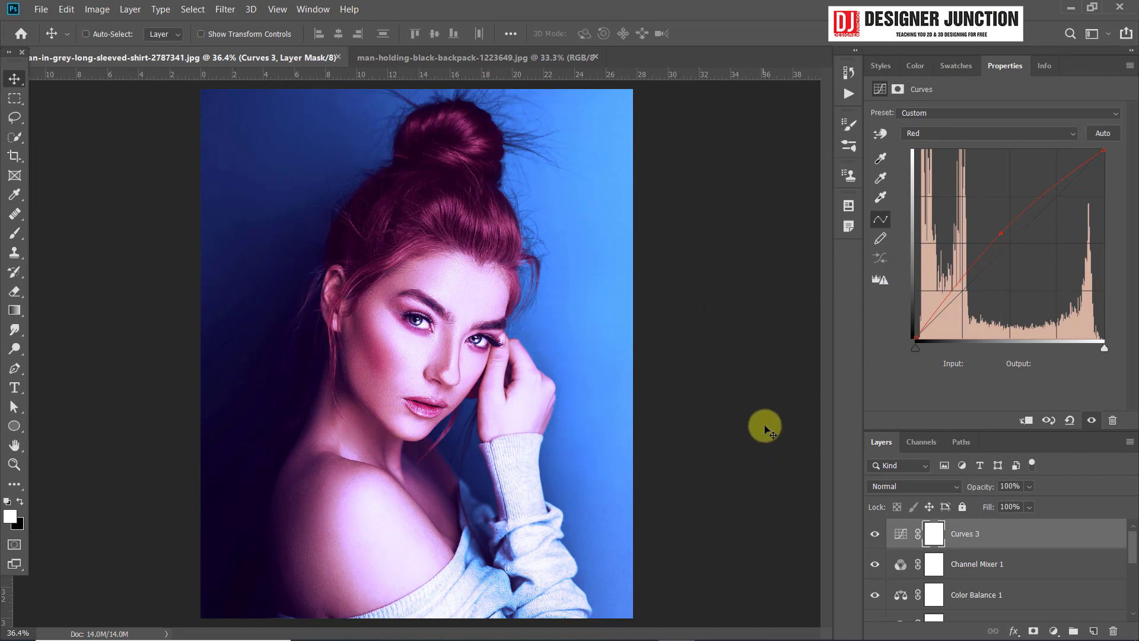
- Enlarge the Layers panel, toggle the adjustments to compare with the original, and reselect Curves 3
scroll(1134, 549, down, 5)
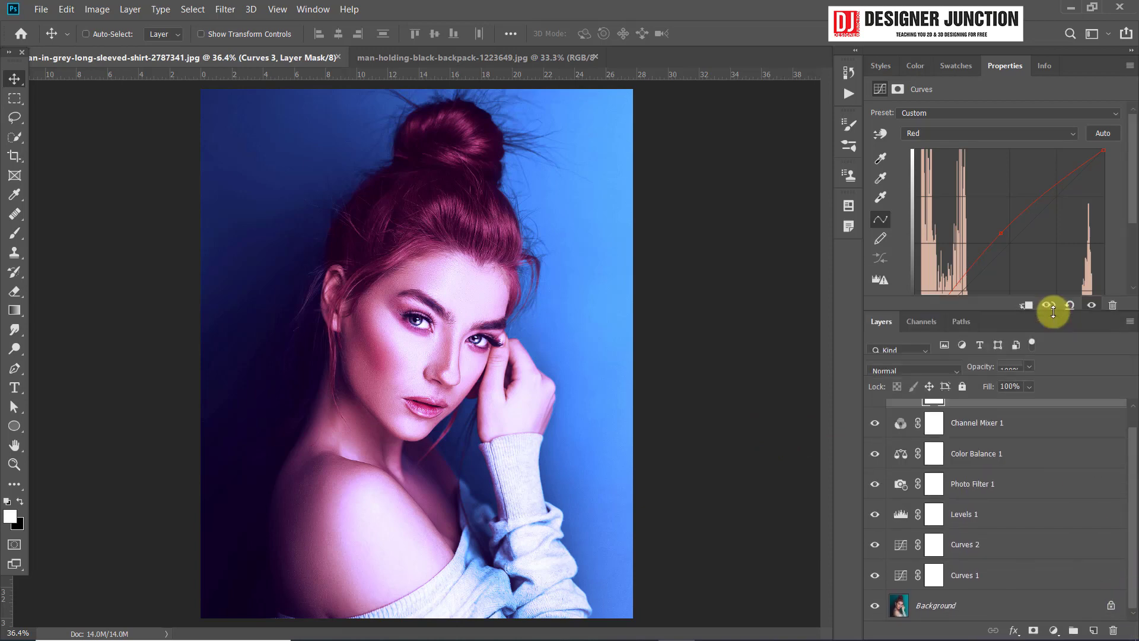
drag(1035, 431, 1055, 238)
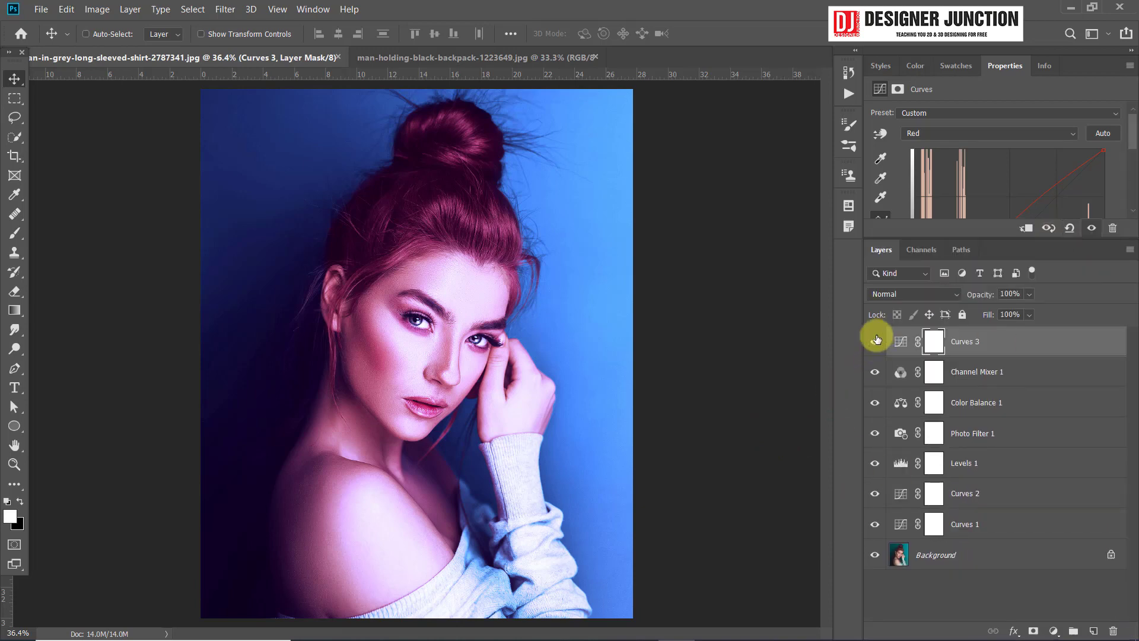
drag(874, 341, 880, 525)
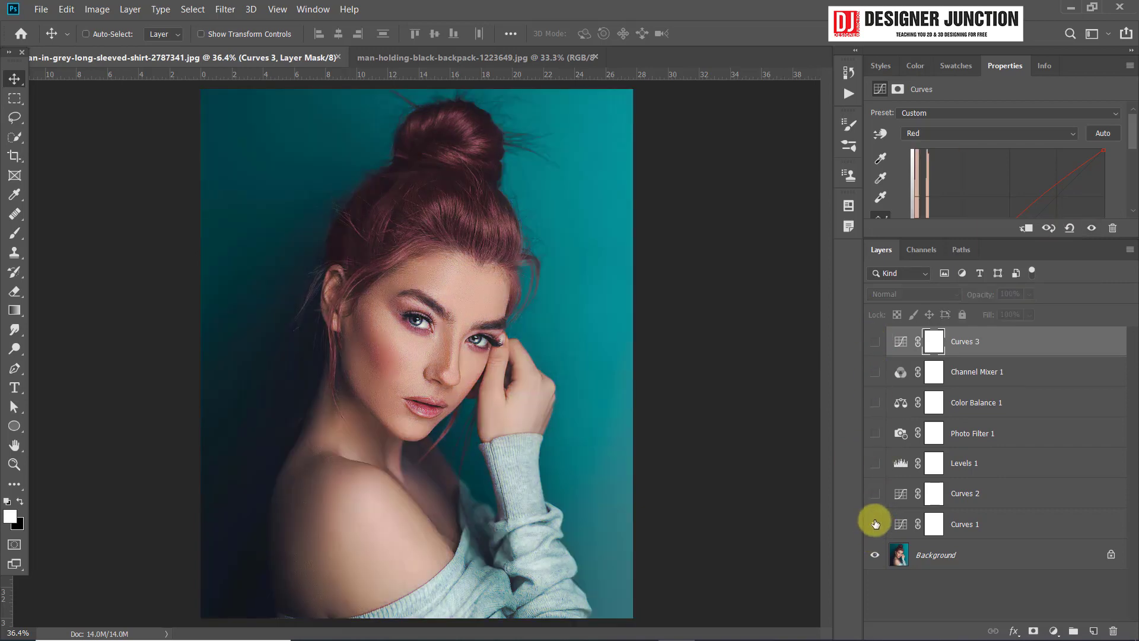
drag(875, 524, 875, 341)
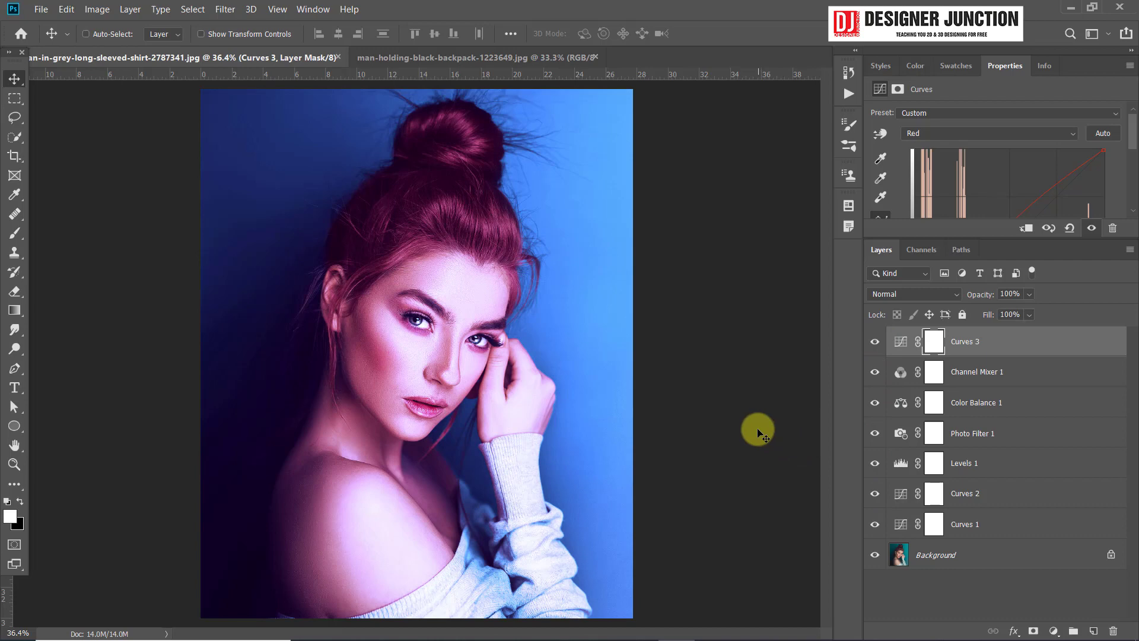
mouse_move(874, 341)
mouse_down()
mouse_move(877, 528)
mouse_move(879, 337)
mouse_up()
click(994, 555)
click(996, 344)
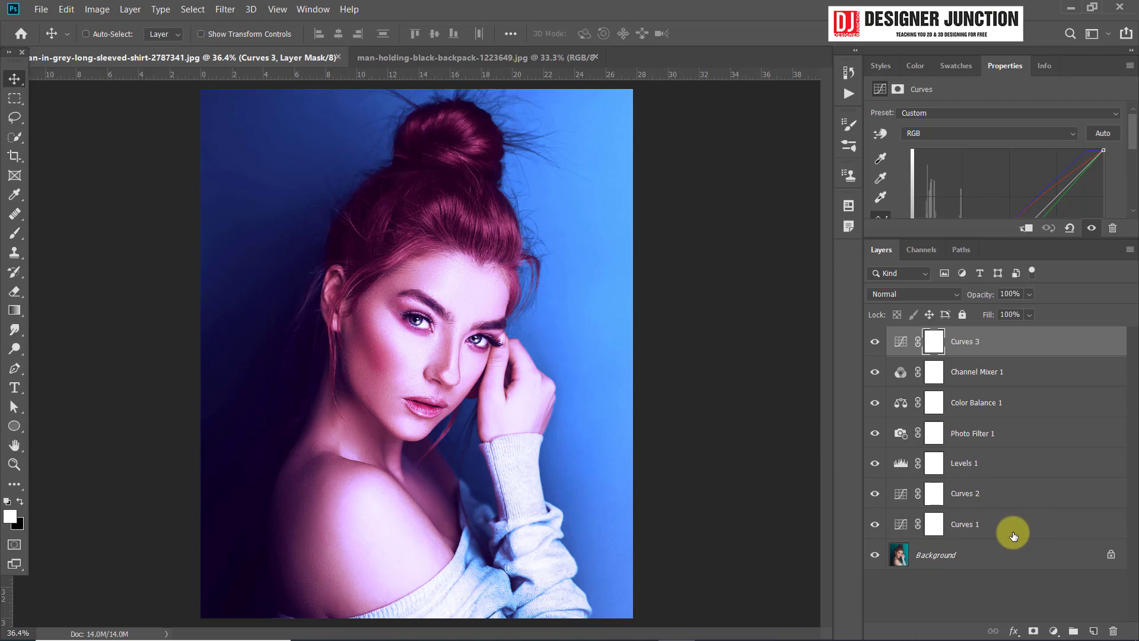
click(40, 9)
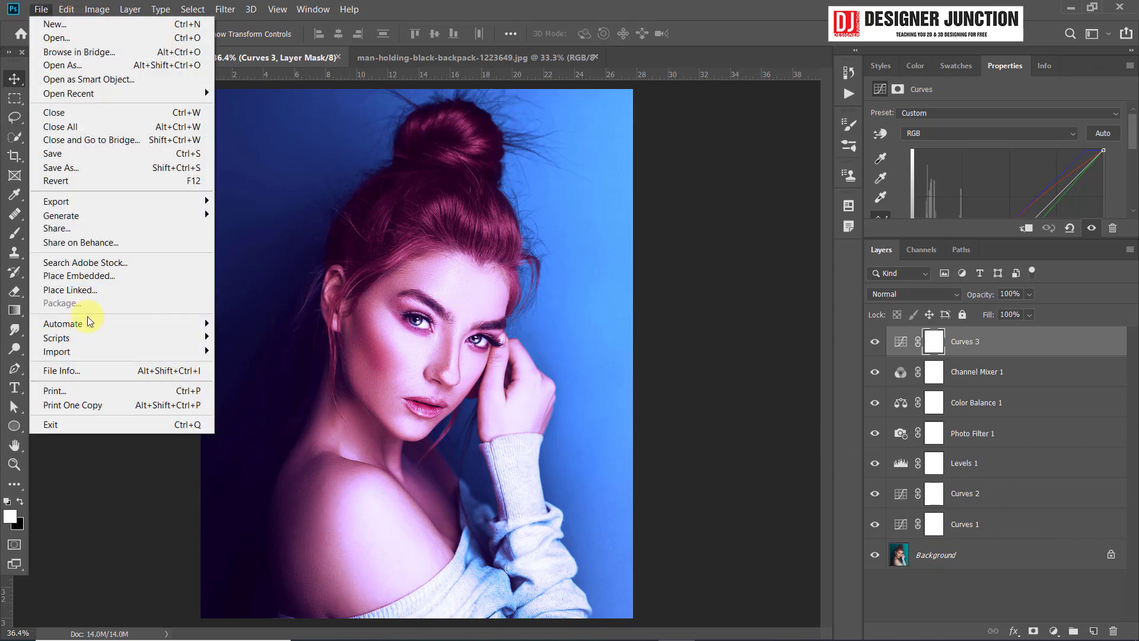
mouse_move(56, 201)
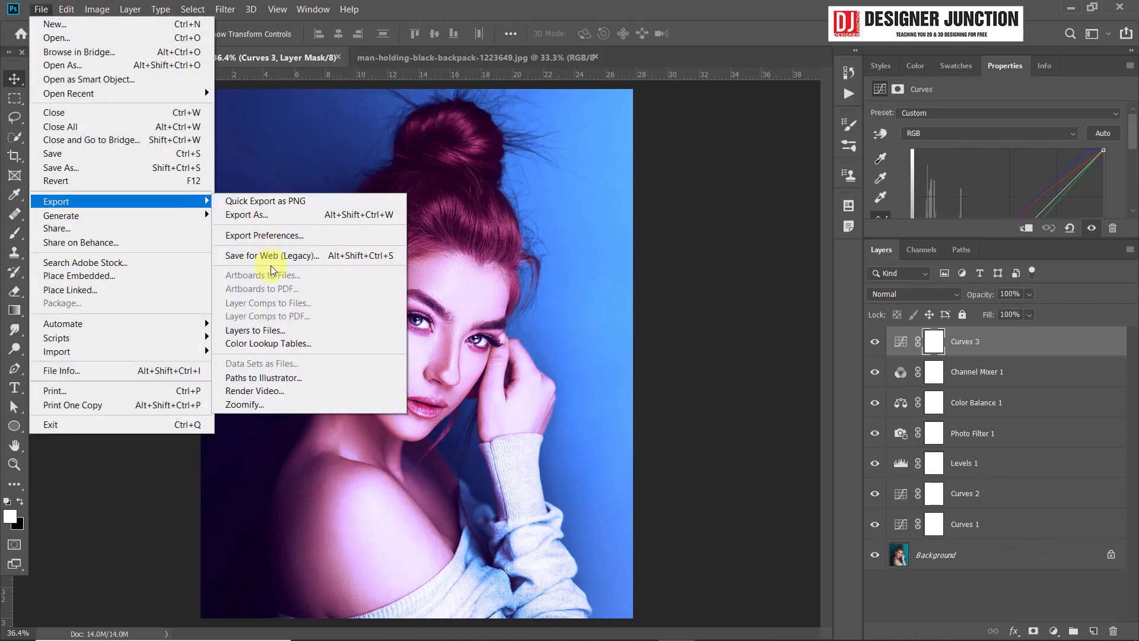
- Set the Export Color Lookup Tables quality to Medium (32 grid points)
click(305, 344)
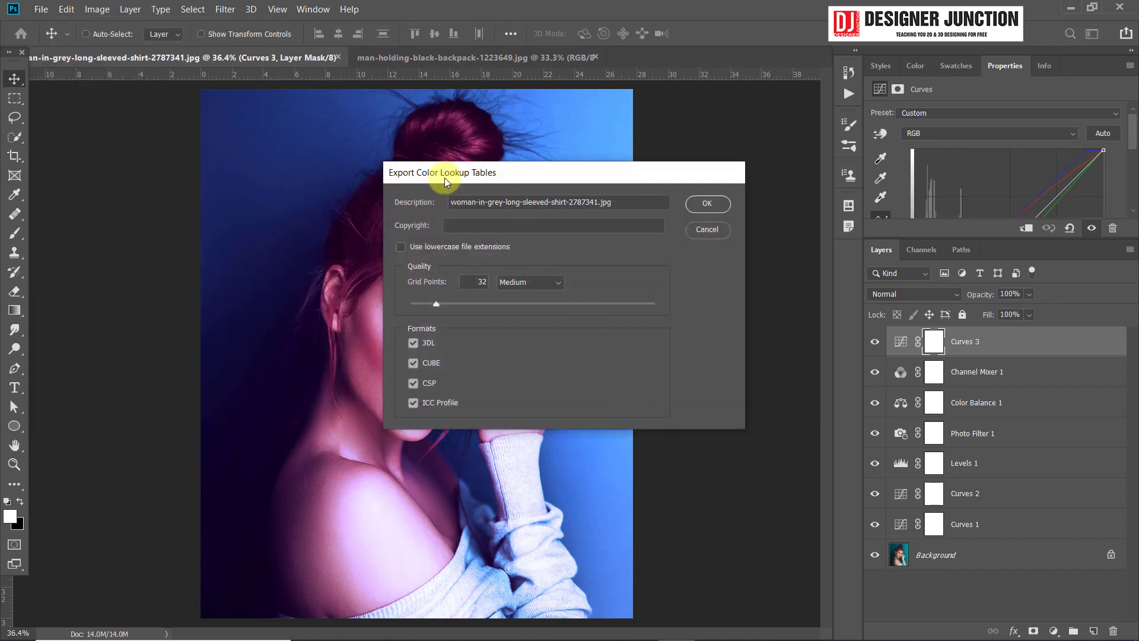
drag(391, 176, 426, 120)
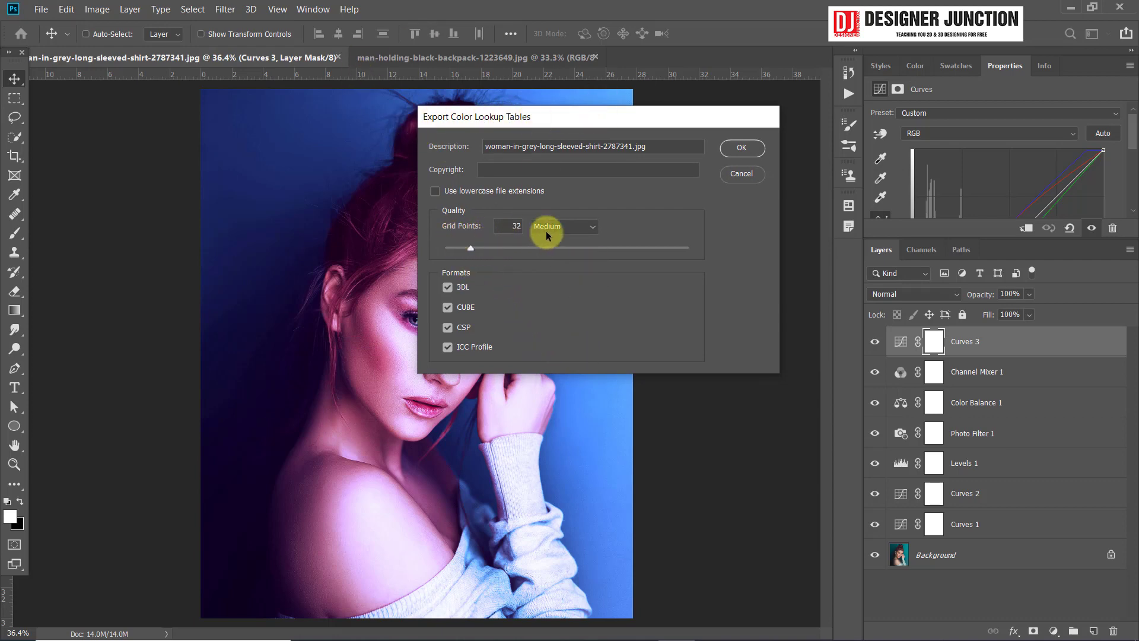
click(564, 225)
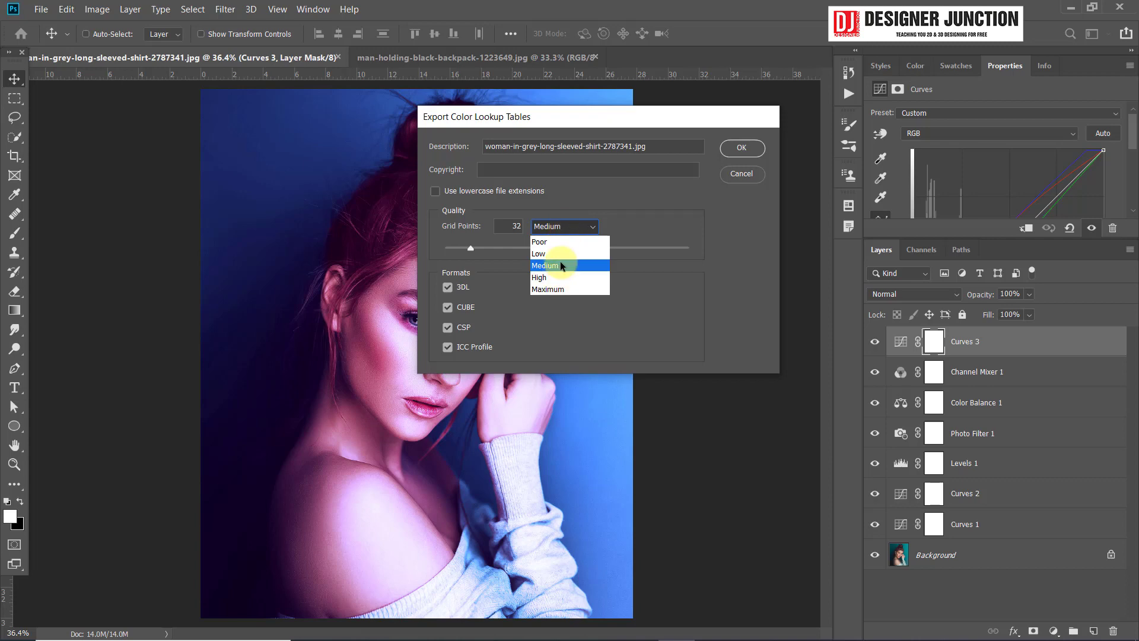
click(557, 276)
click(570, 230)
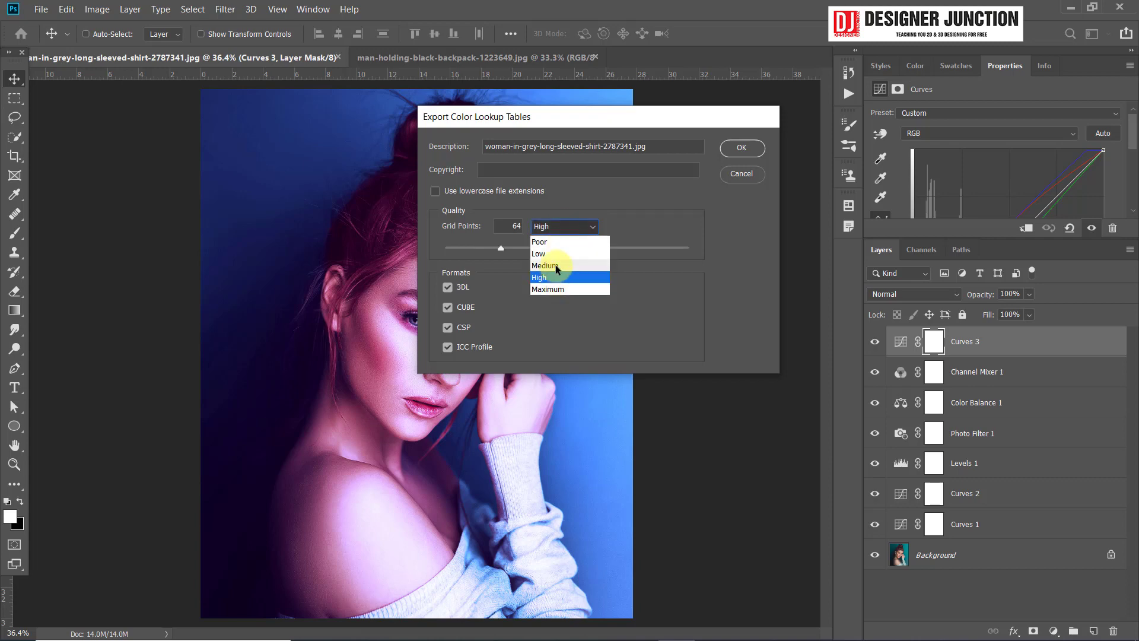
click(555, 265)
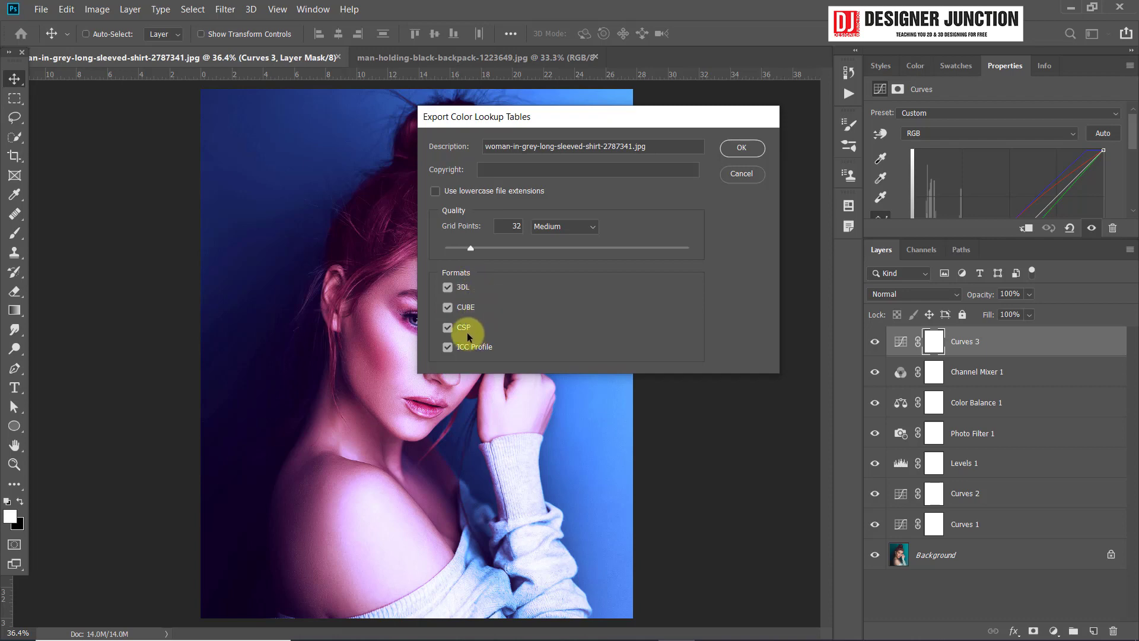
- Tick all four formats (3DL, CUBE, CSP, ICC Profile) and confirm the export settings
click(447, 287)
click(447, 326)
click(448, 347)
click(447, 289)
click(448, 287)
click(459, 308)
click(448, 287)
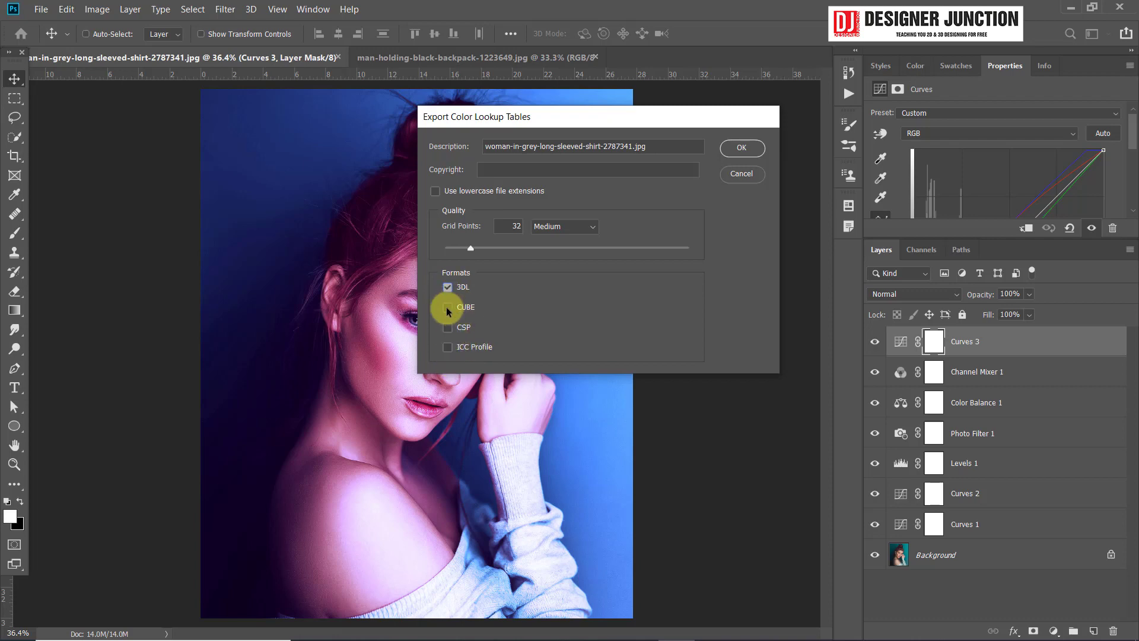
click(448, 307)
click(448, 327)
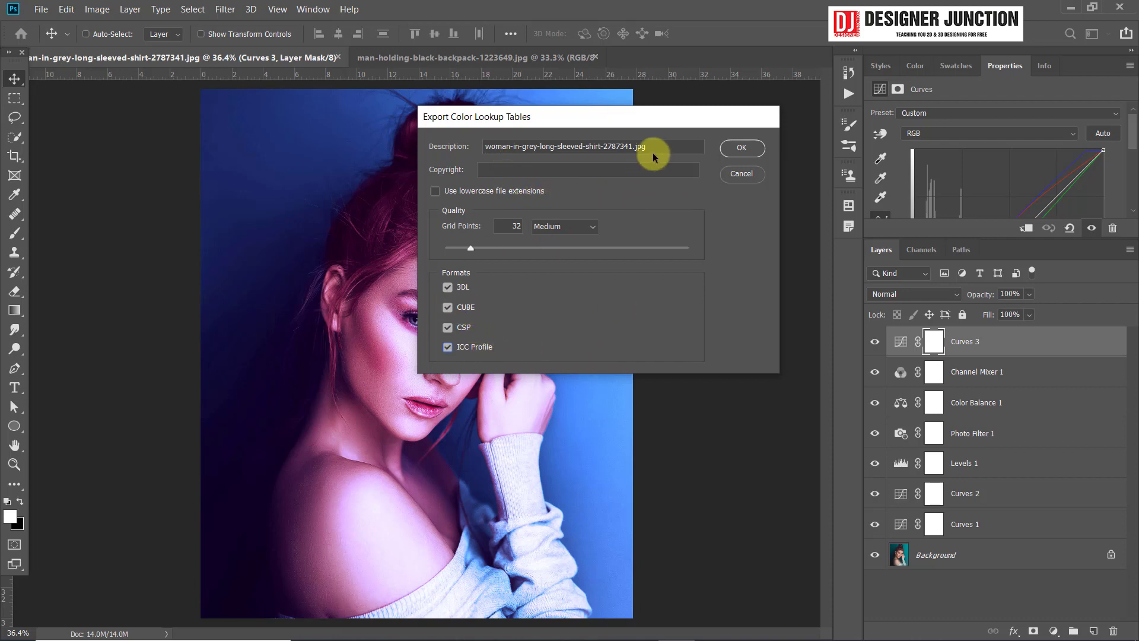
click(510, 171)
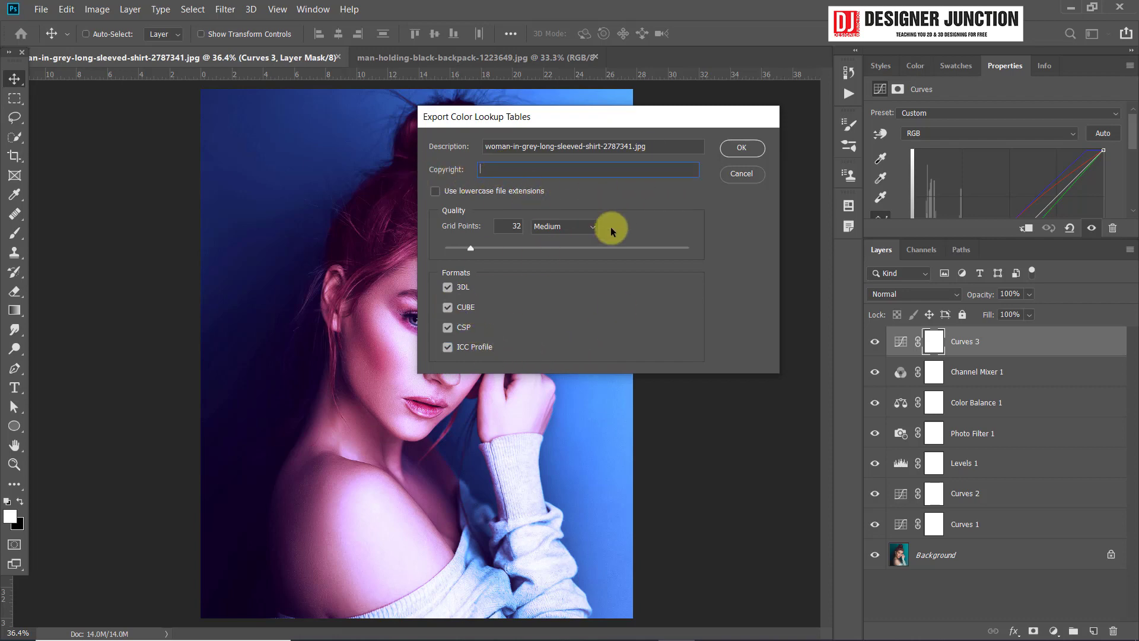
click(744, 149)
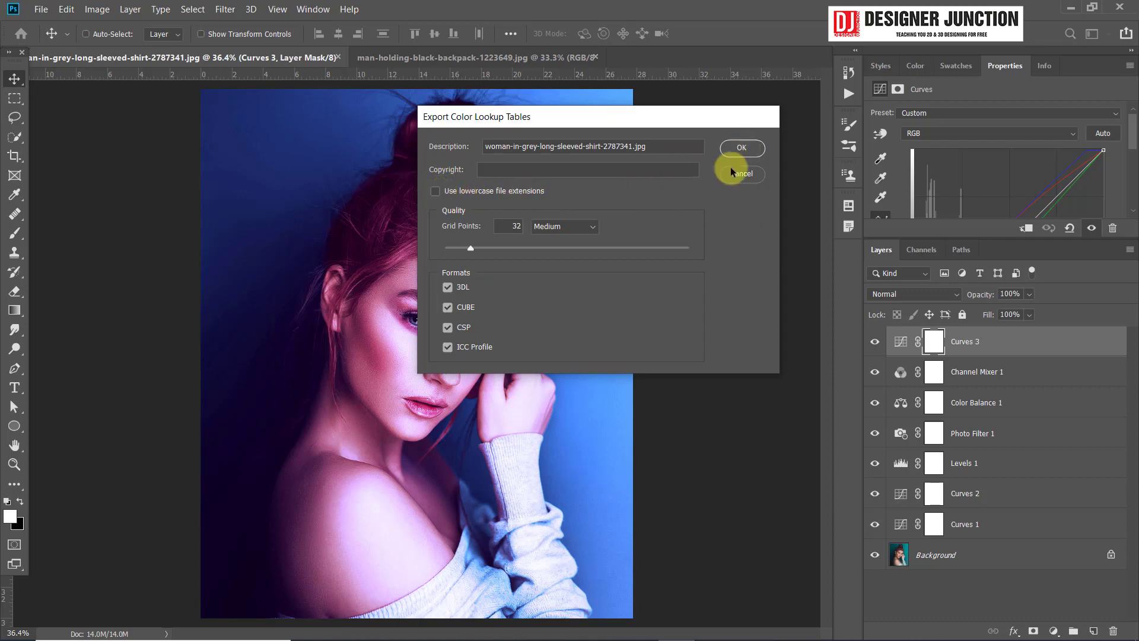
click(752, 150)
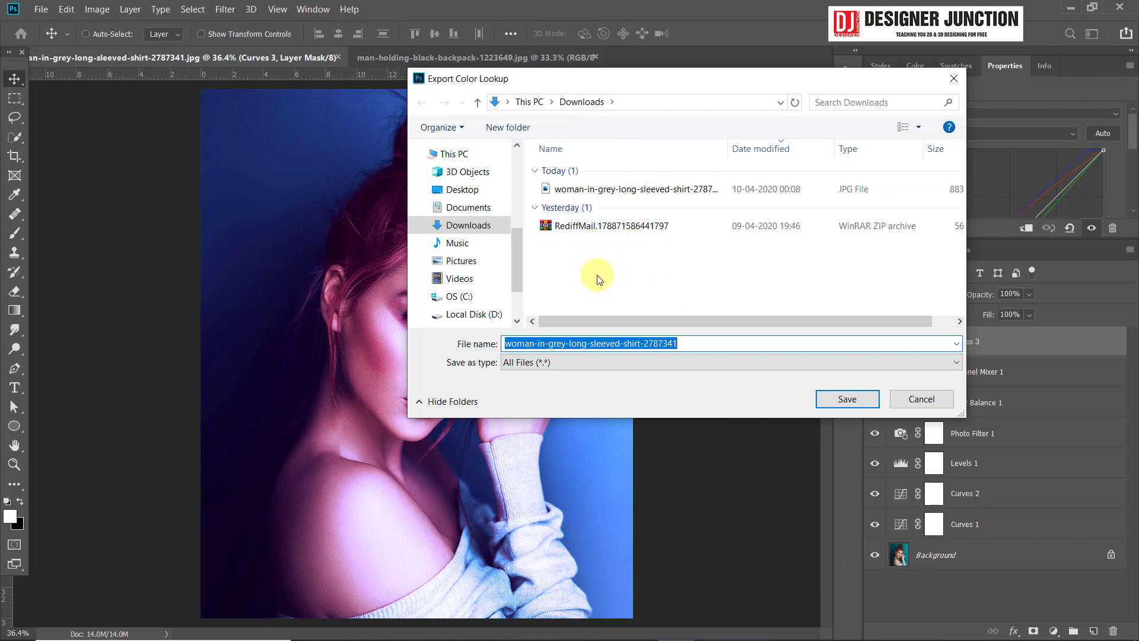
- Trim the trailing number so the file name is woman-in-grey-long-sleeved-shirt, and save to Downloads
click(679, 344)
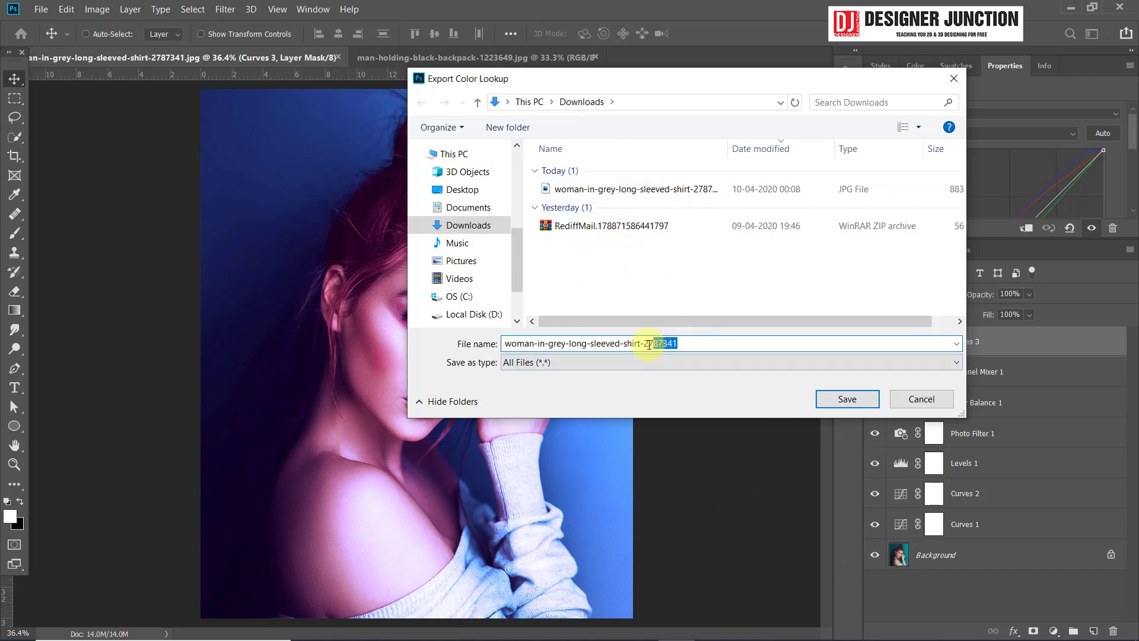
key(BackSpace)
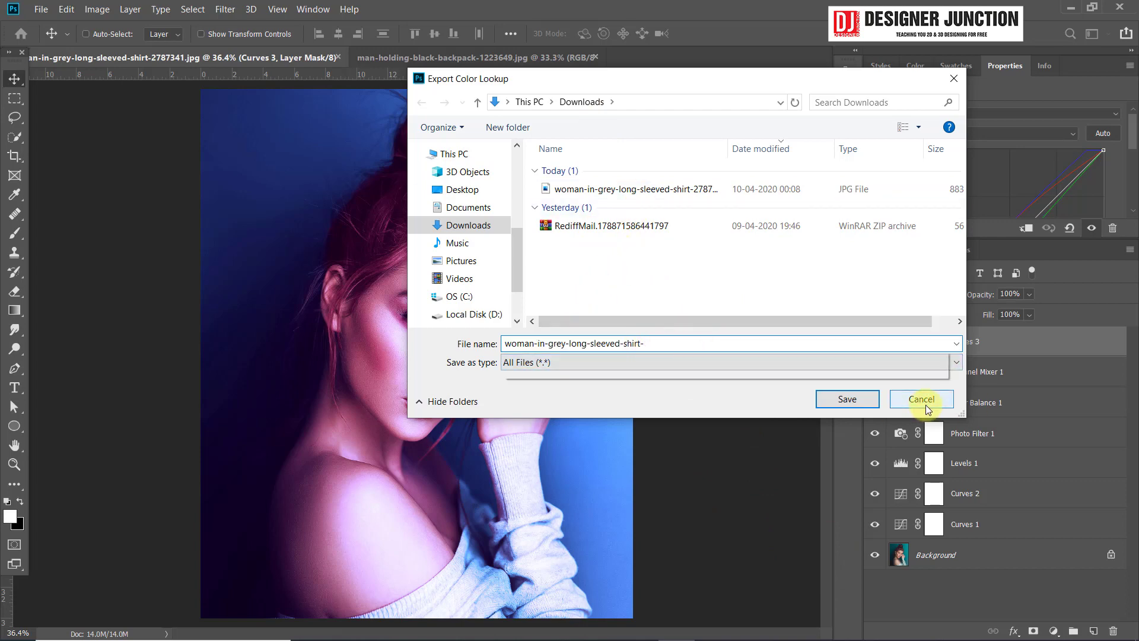
key(BackSpace)
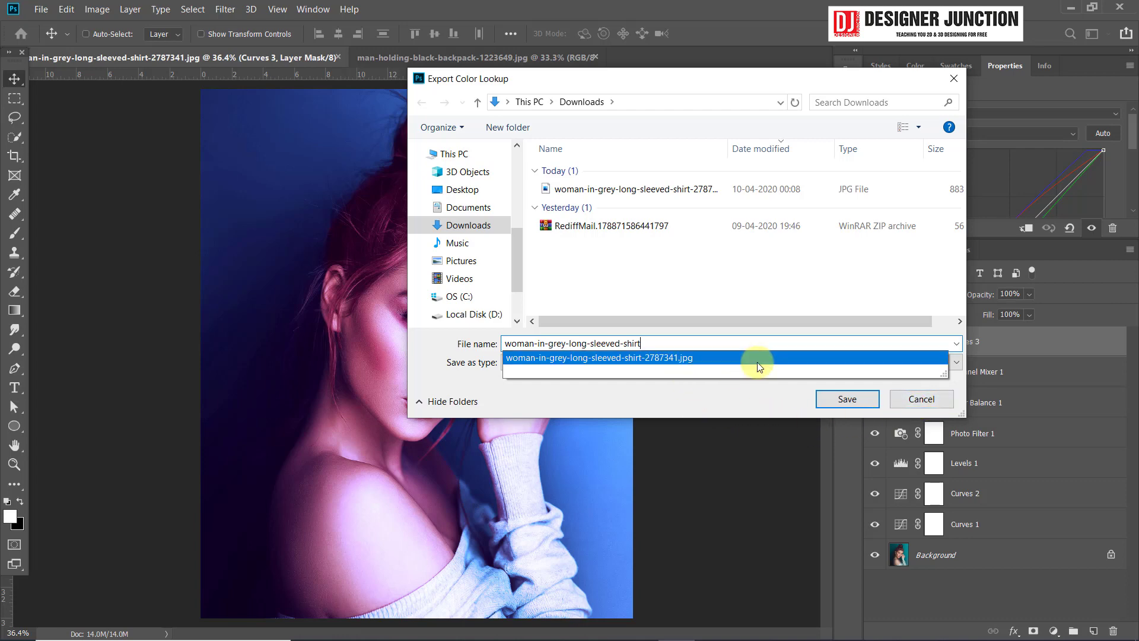
click(709, 397)
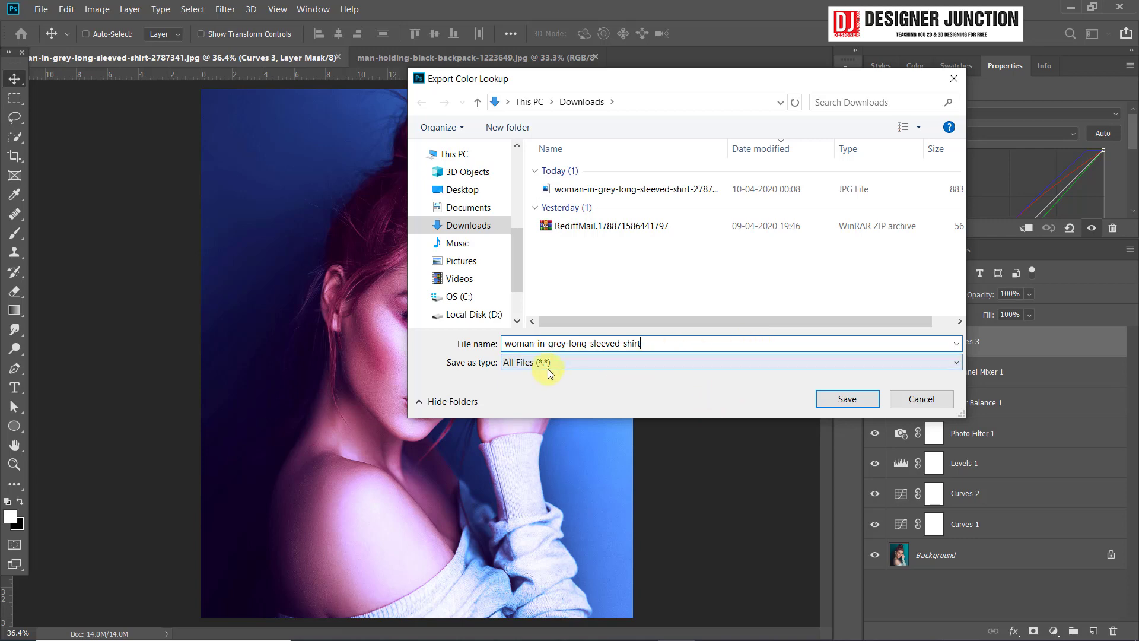
click(848, 402)
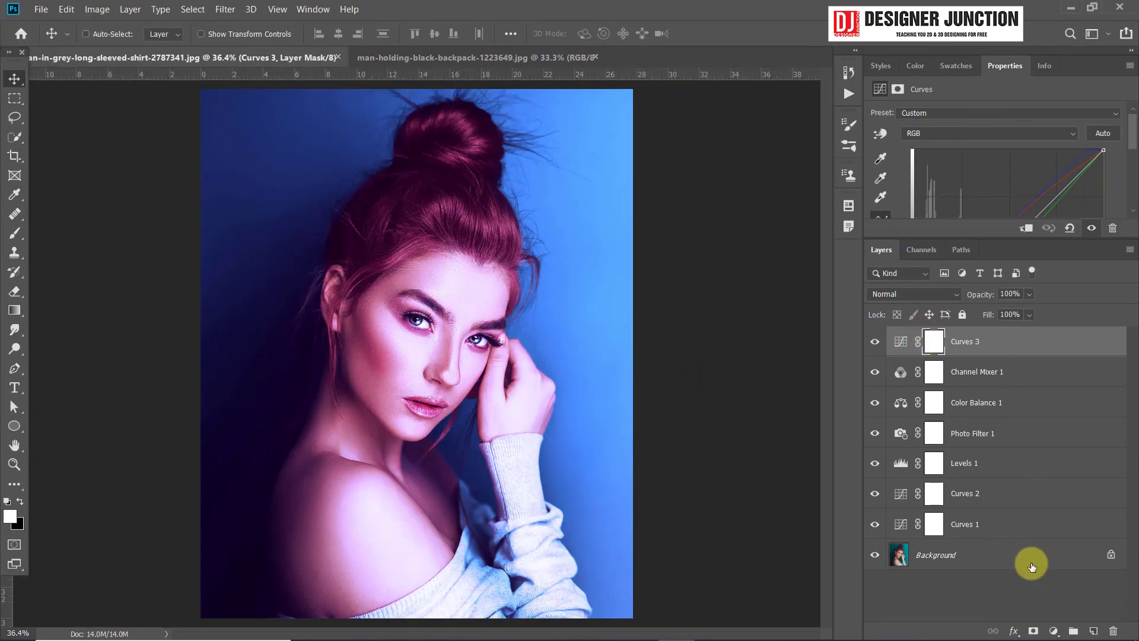
- Save the portrait as a layered PSD, accepting the compatibility options
click(998, 521)
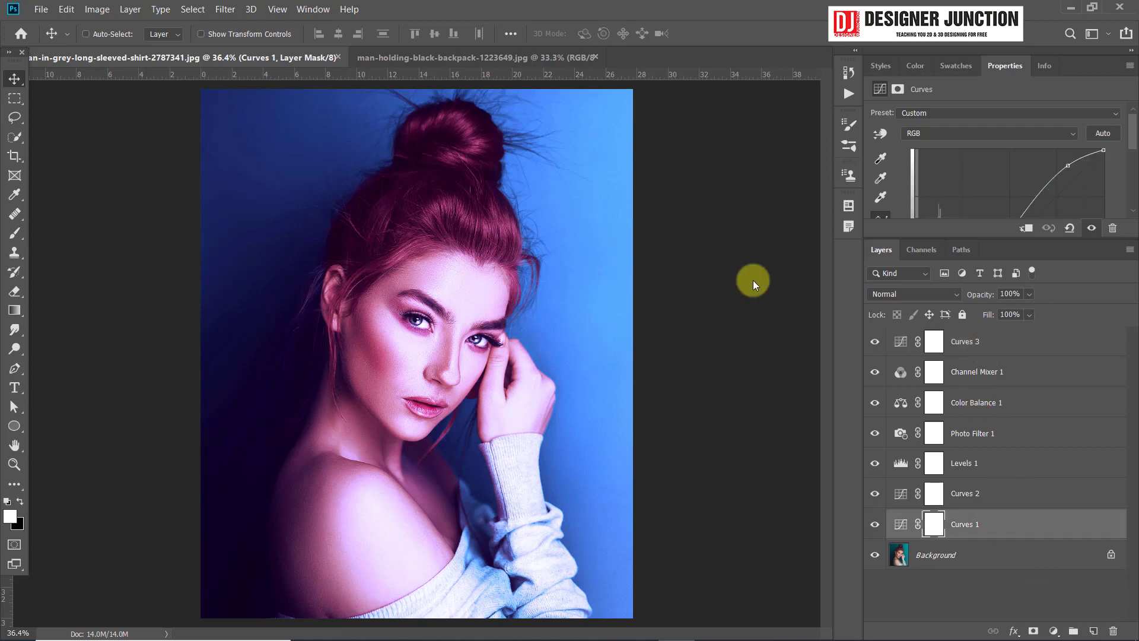
key(ctrl+shift+s)
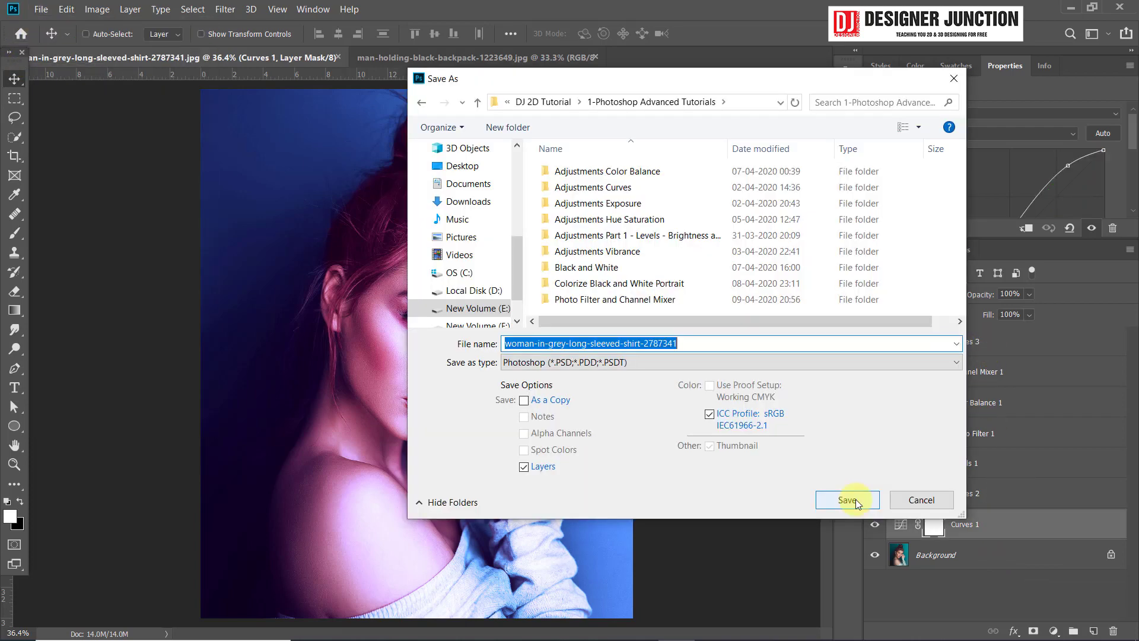
click(920, 500)
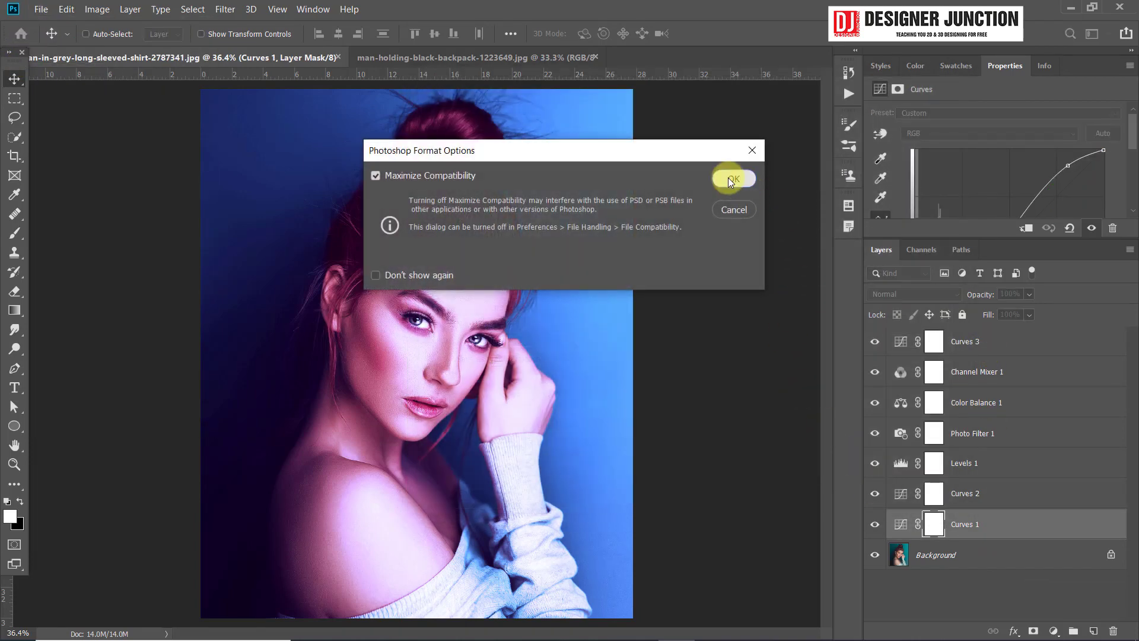
click(731, 179)
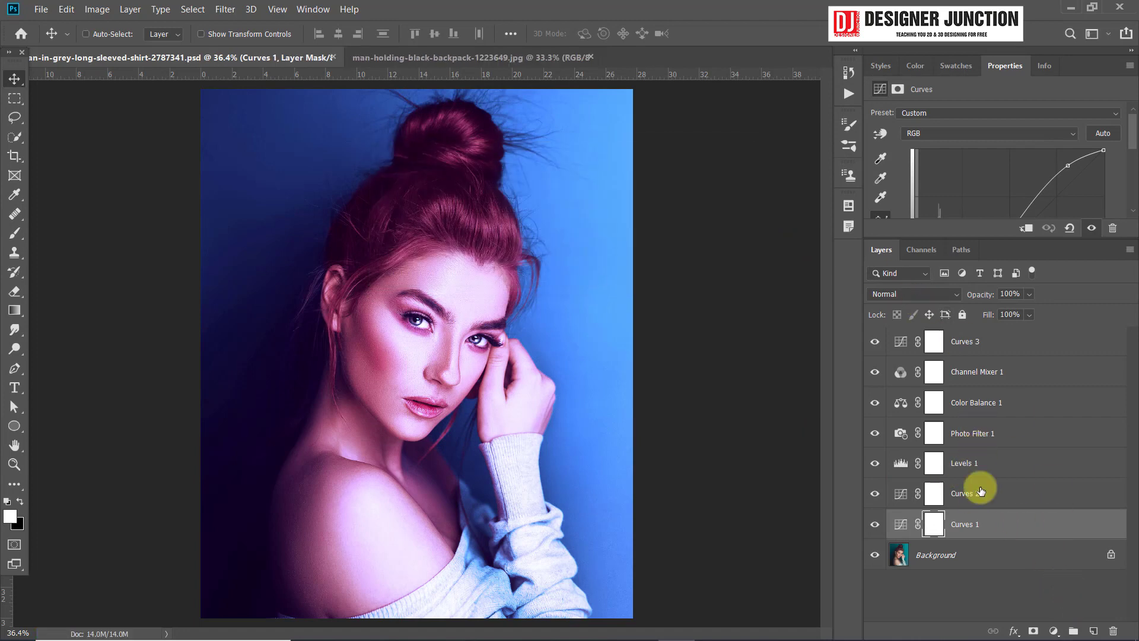
- Select Curves 1 through Curves 3 and group them into Group 1
ctrl+click(973, 341)
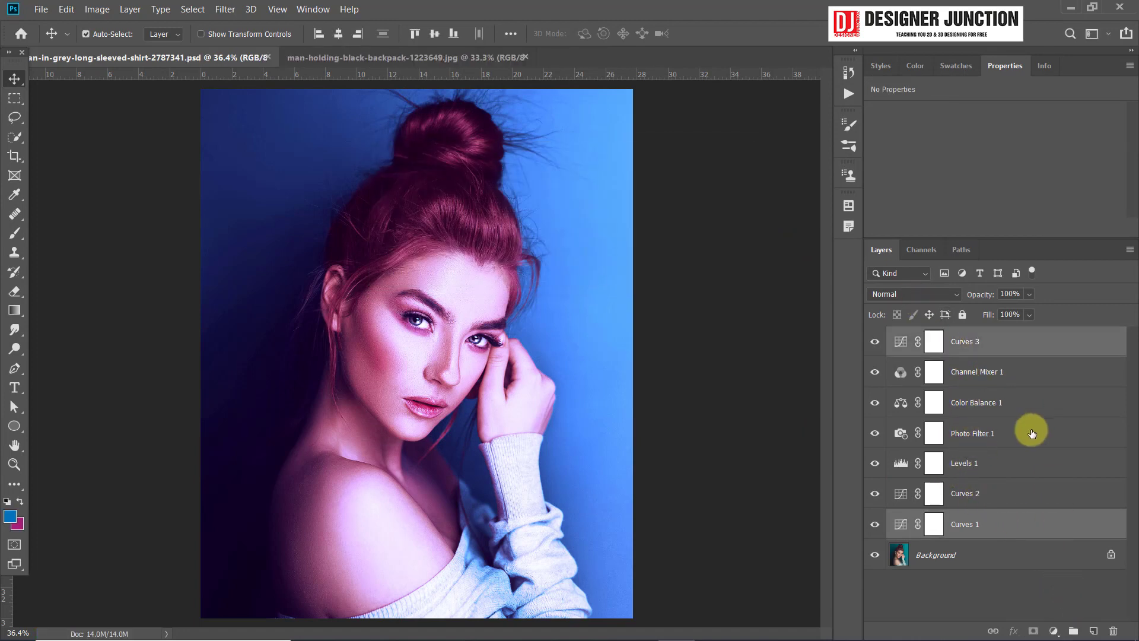
click(966, 523)
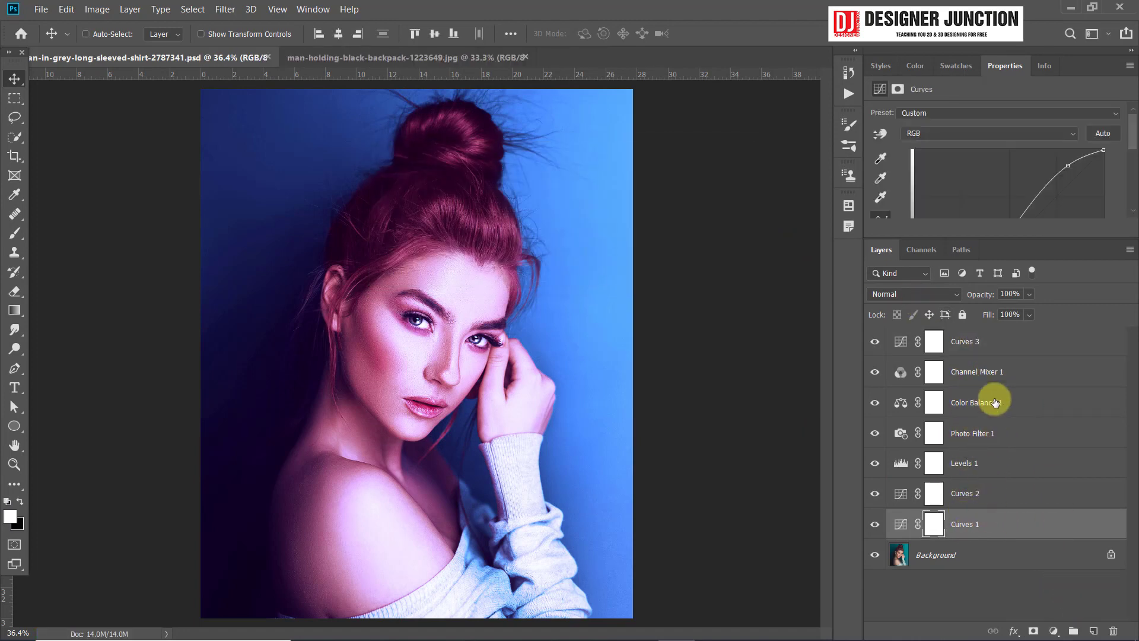
shift+click(992, 344)
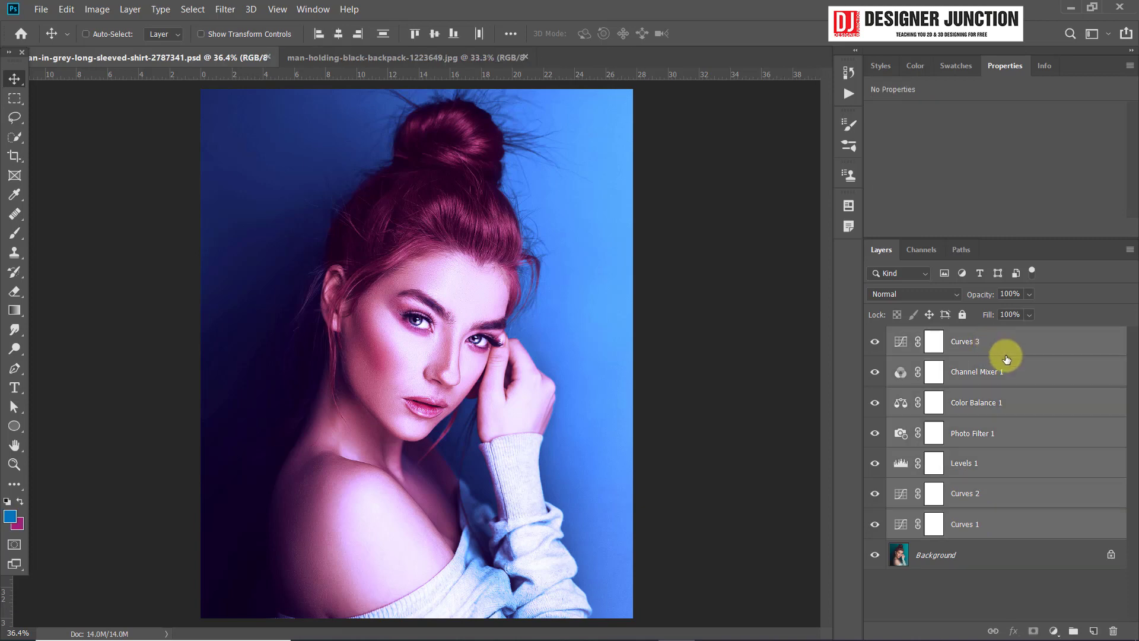
key(ctrl+g)
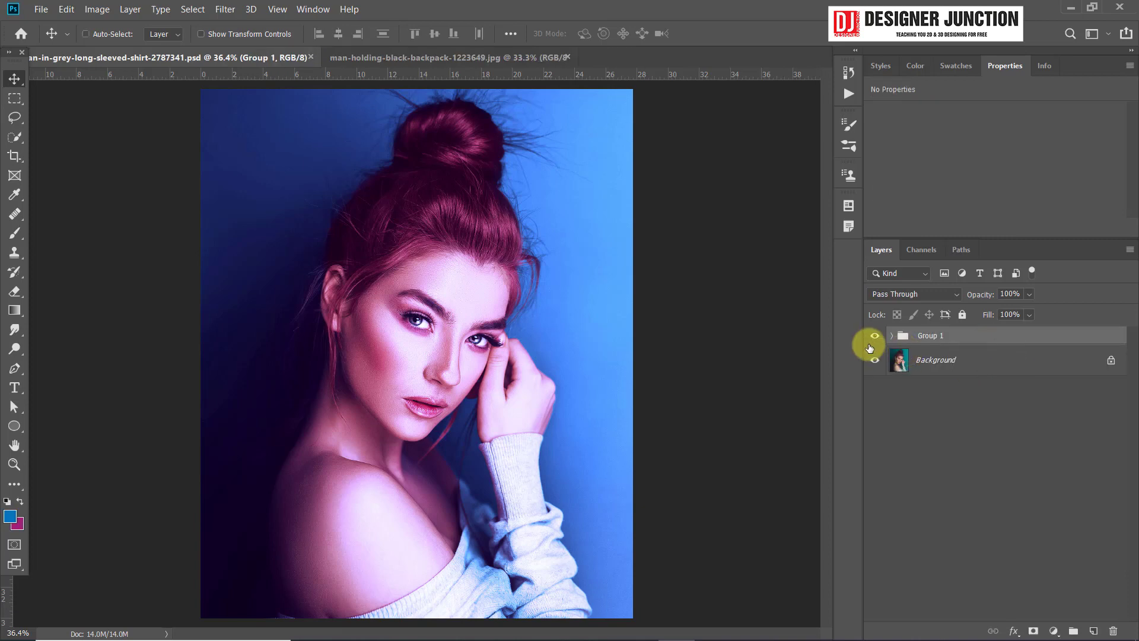
- Toggle Group 1's visibility to compare, leaving it hidden to show the original photo
click(875, 337)
click(875, 337)
click(875, 337)
click(876, 337)
click(875, 336)
- Add a Color Lookup layer loading woman-in-grey-long-sleeved-shirt.CUBE from Downloads
click(1053, 631)
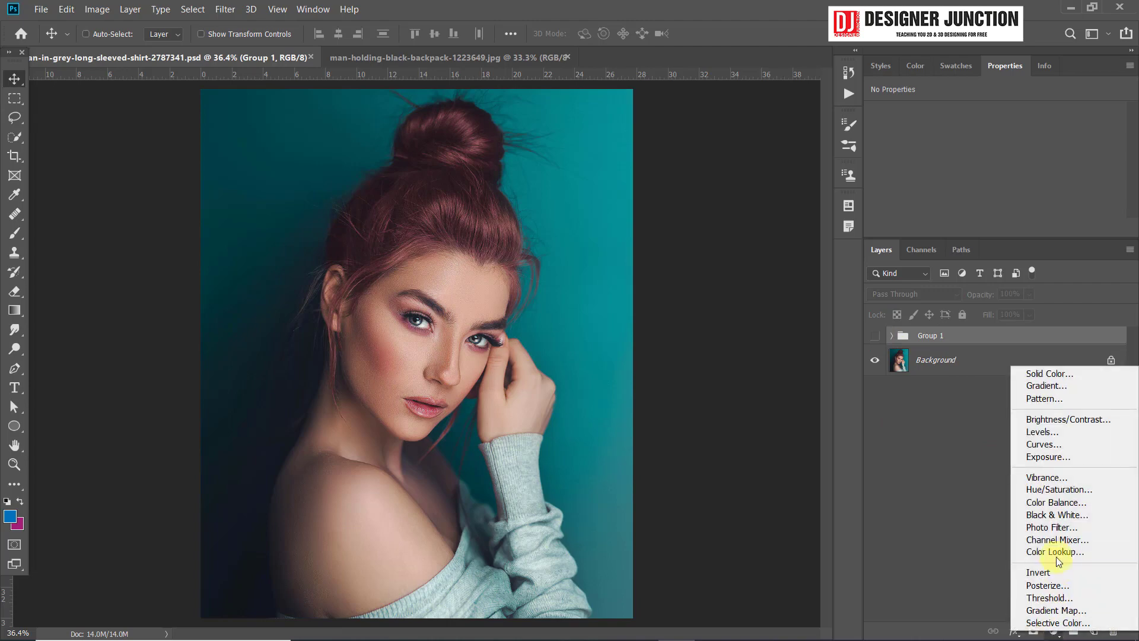
click(1061, 552)
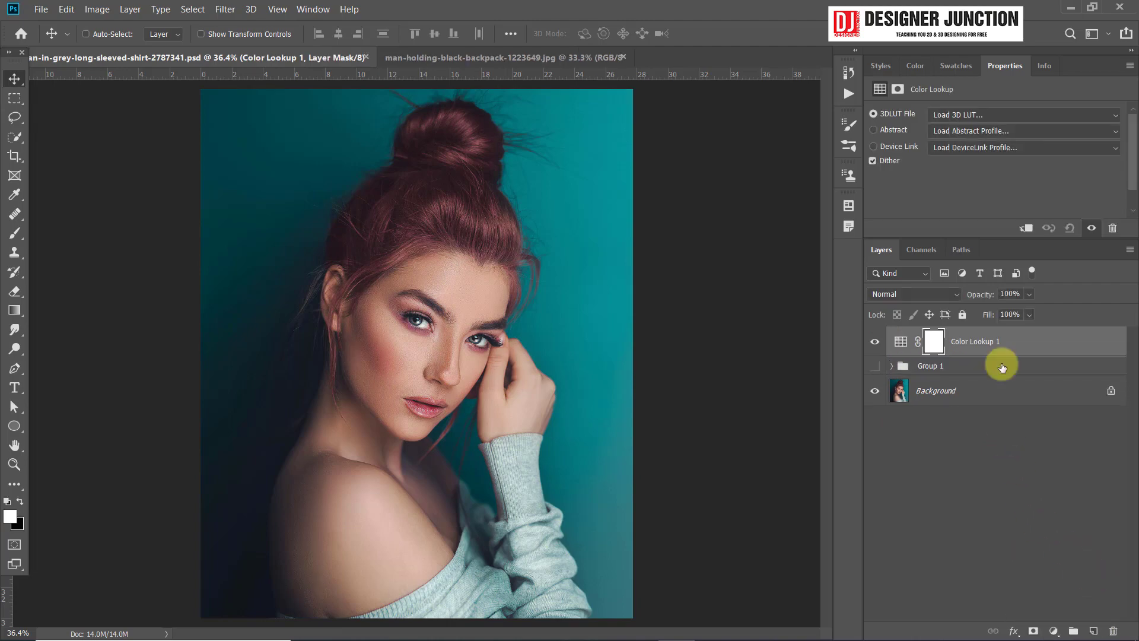
click(886, 114)
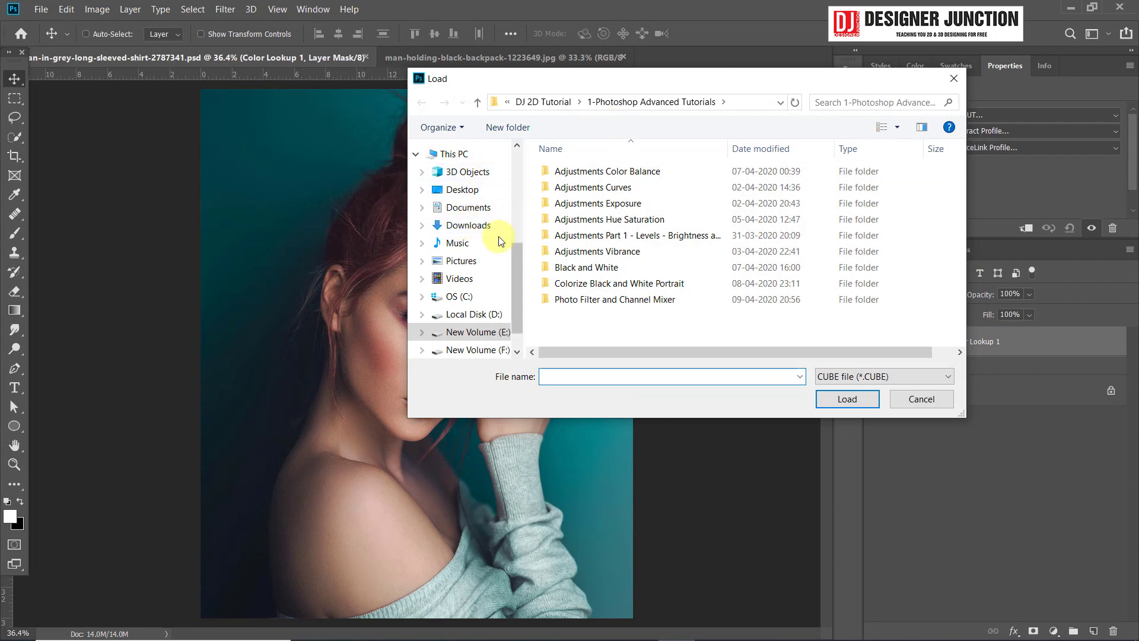
drag(517, 285, 518, 193)
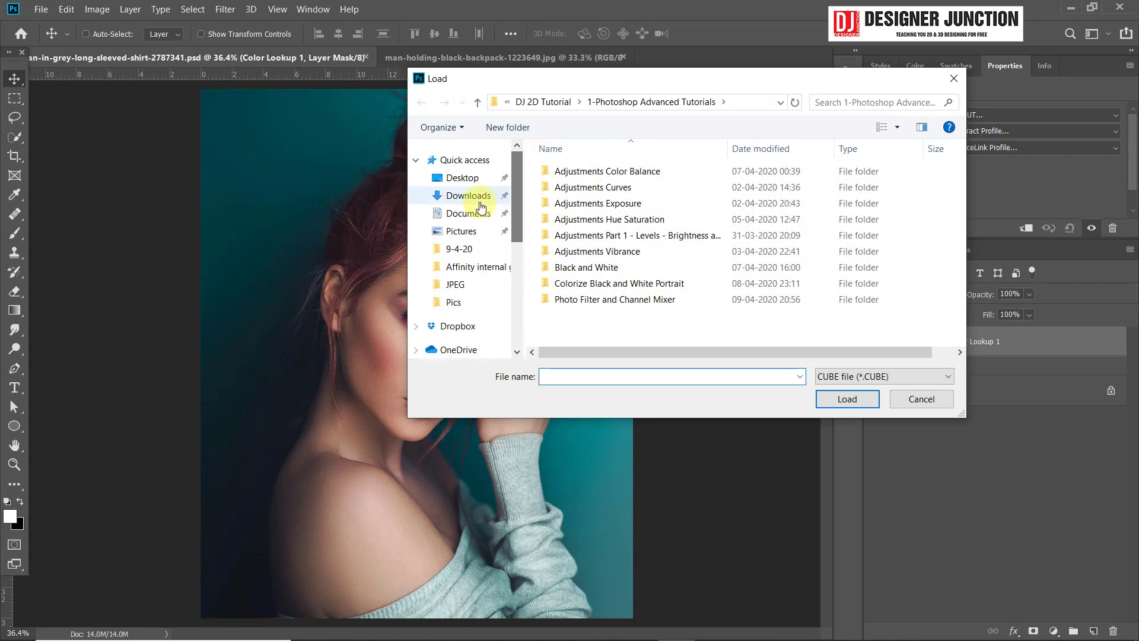
click(468, 196)
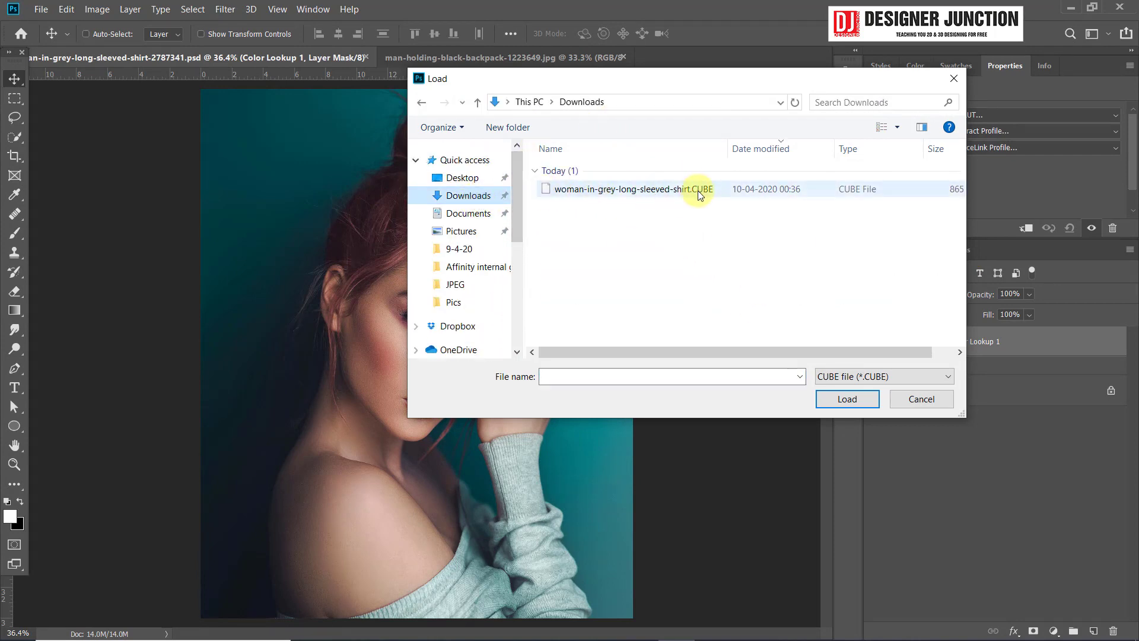
click(568, 189)
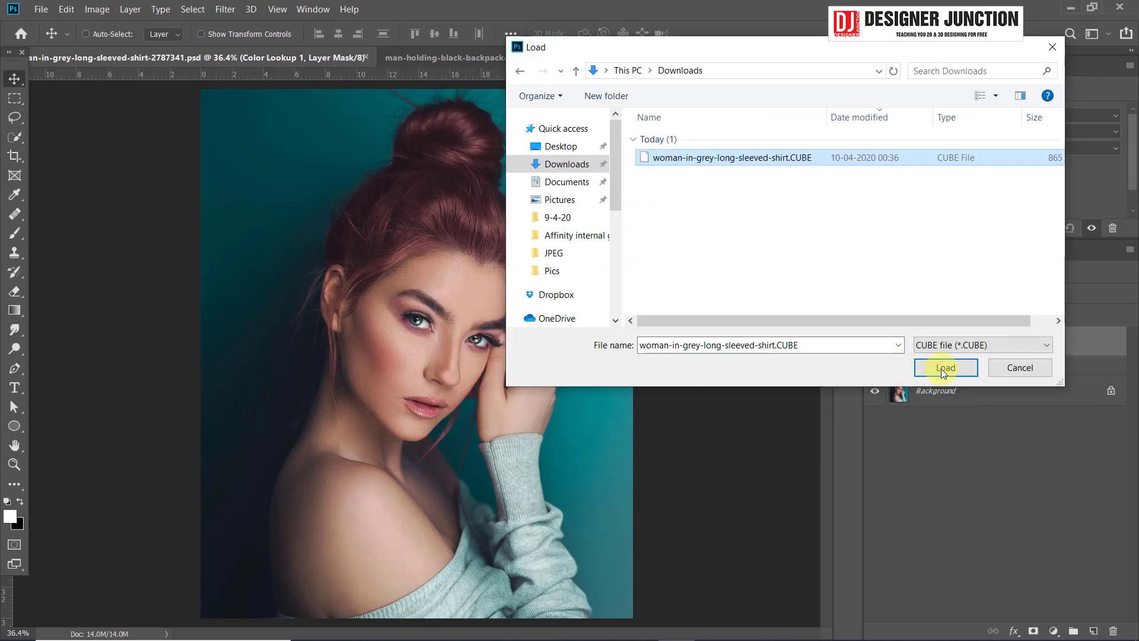
click(946, 368)
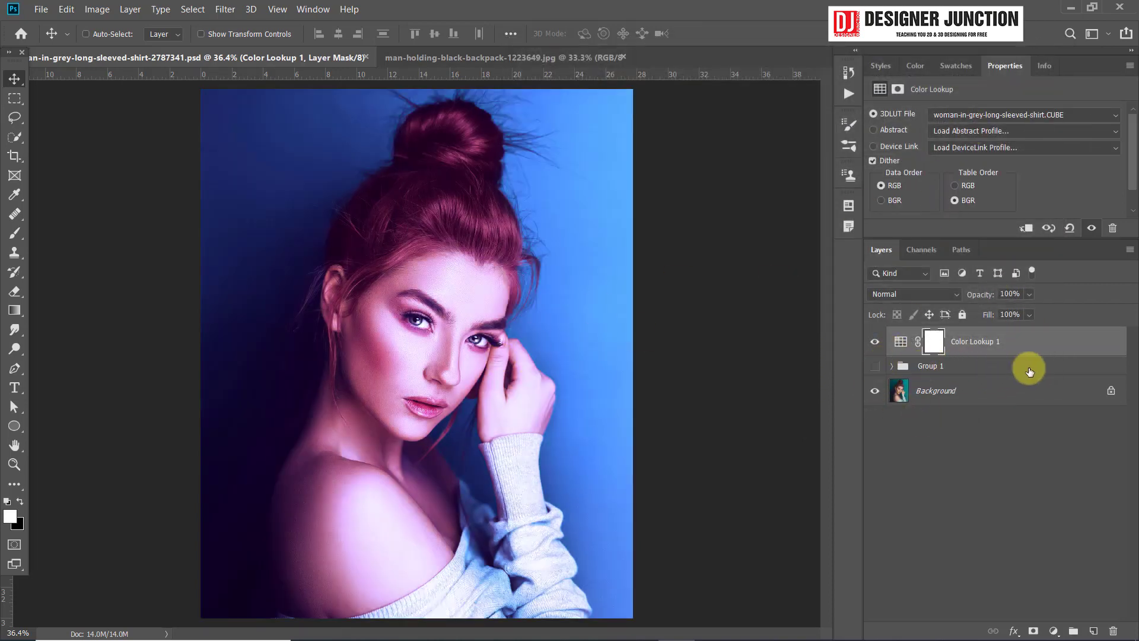
- Toggle the portrait's Color Lookup layer on and off to compare the graded and original photo
click(874, 367)
click(874, 344)
click(874, 343)
click(873, 345)
click(874, 343)
- Confirm the custom CUBE LUT stays selected in 3DLUT File, then switch to the boat photo
click(996, 118)
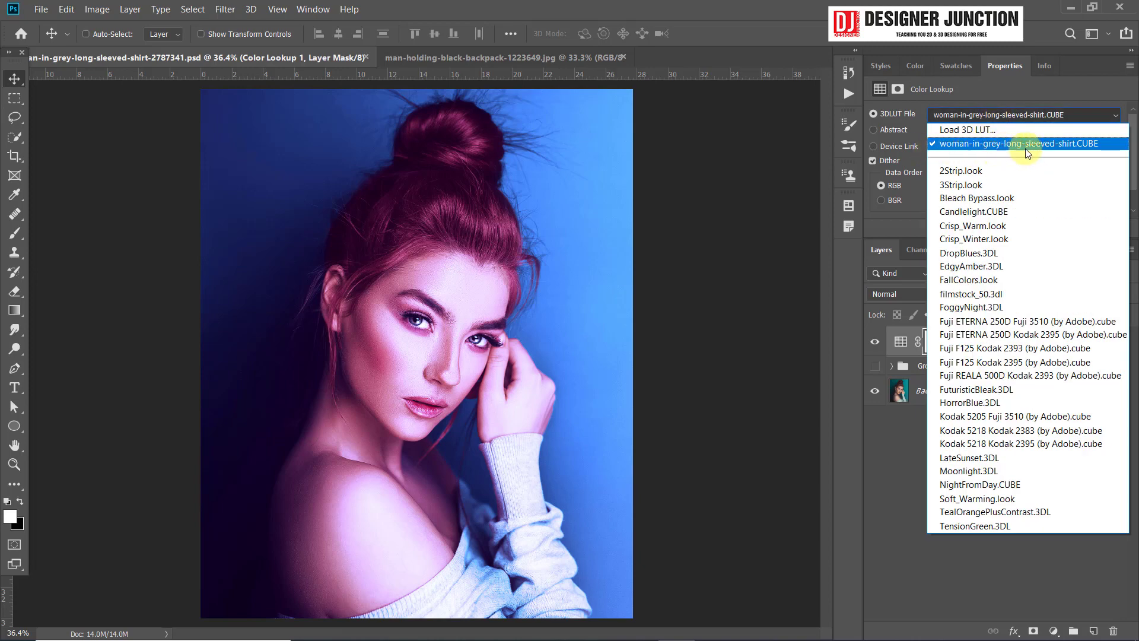
click(1101, 143)
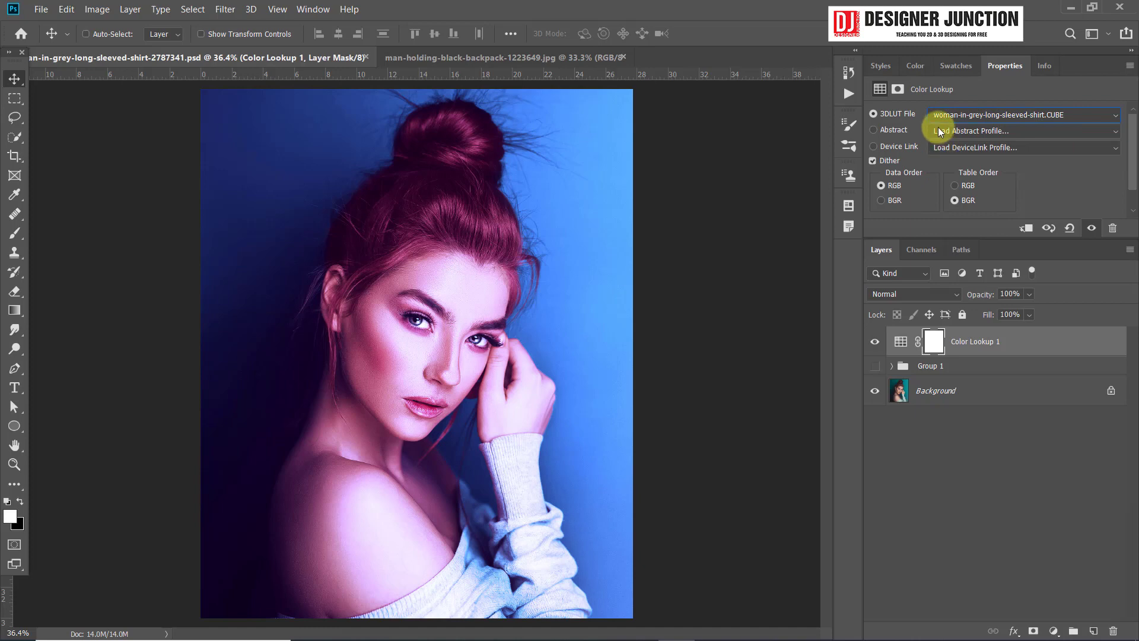
click(957, 122)
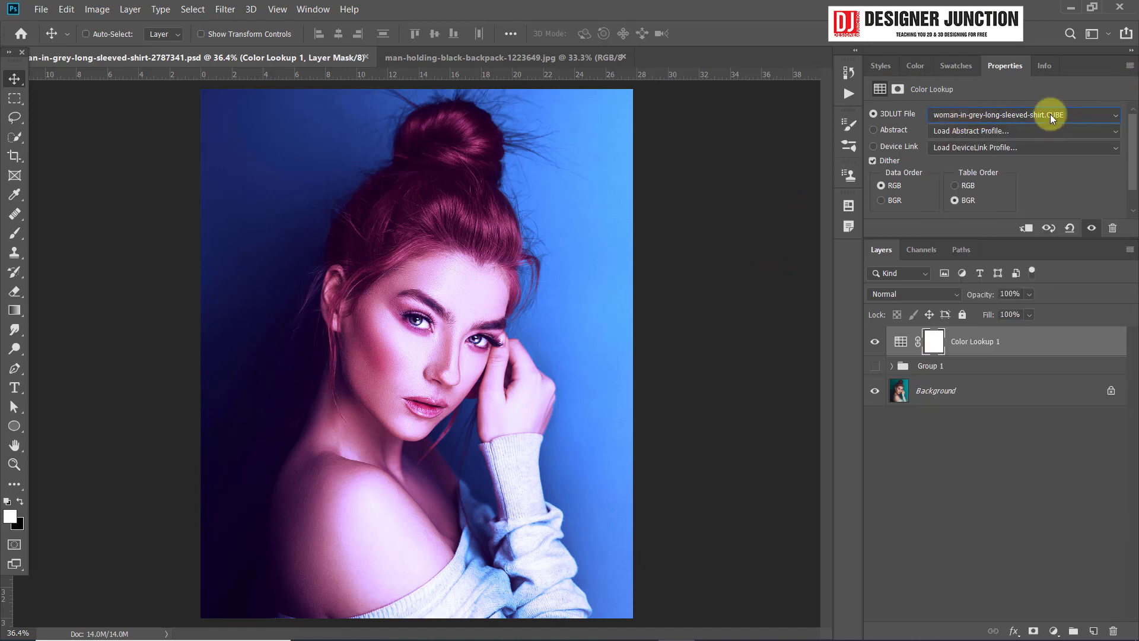
click(1120, 121)
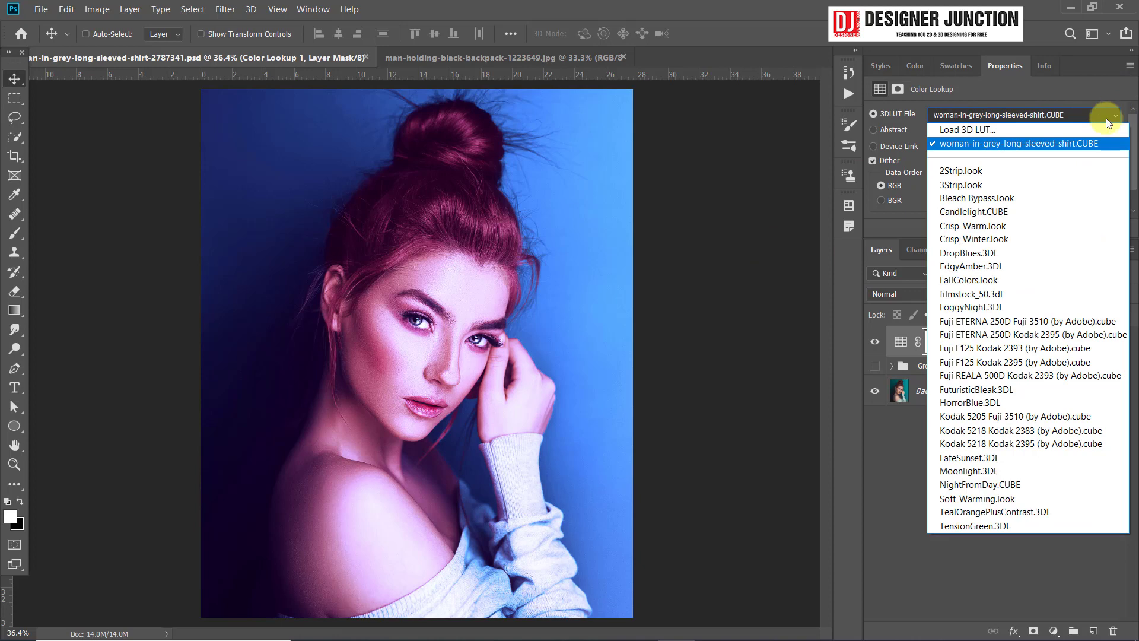
click(866, 519)
click(450, 57)
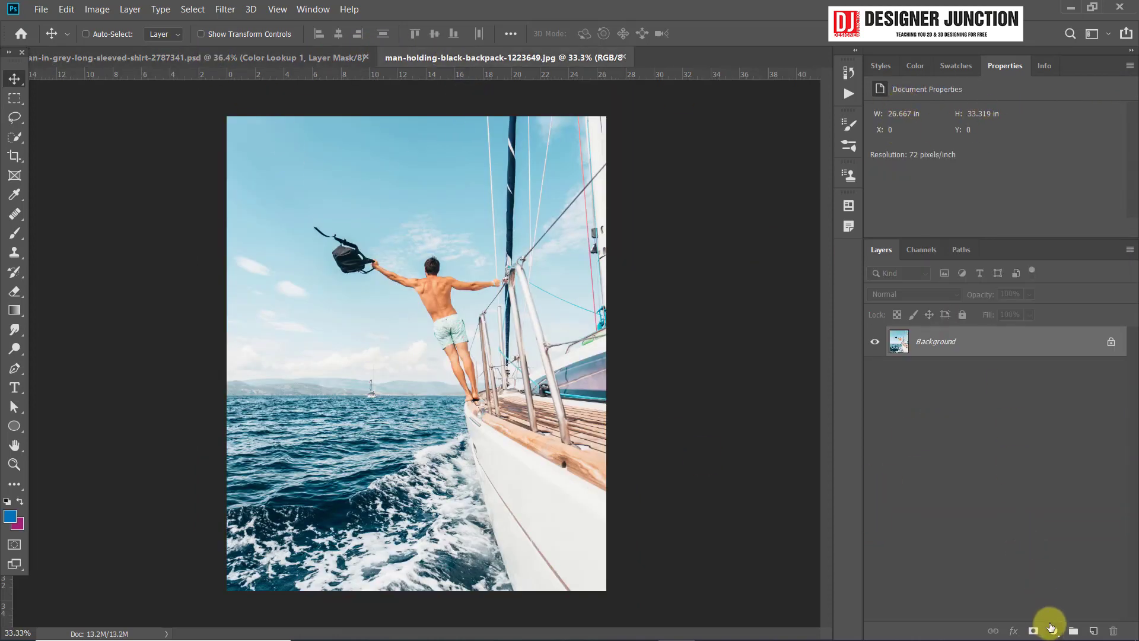
- Add a Color Lookup layer loading woman-in-grey-long-sleeved-shirt.CUBE from Downloads onto the boat photo
click(1054, 630)
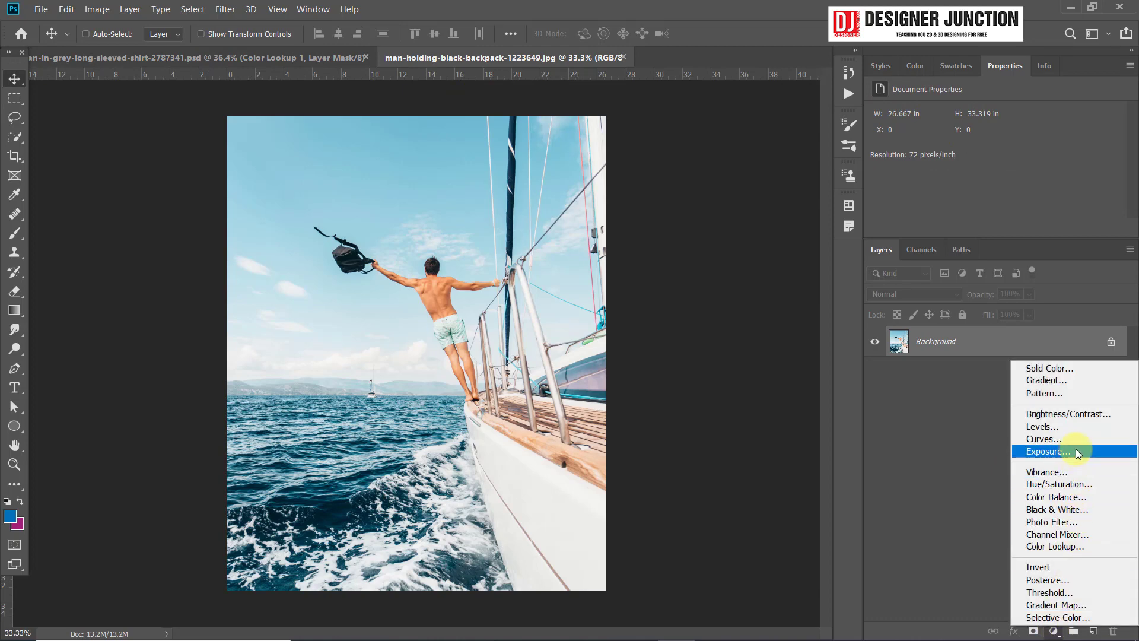
click(1076, 547)
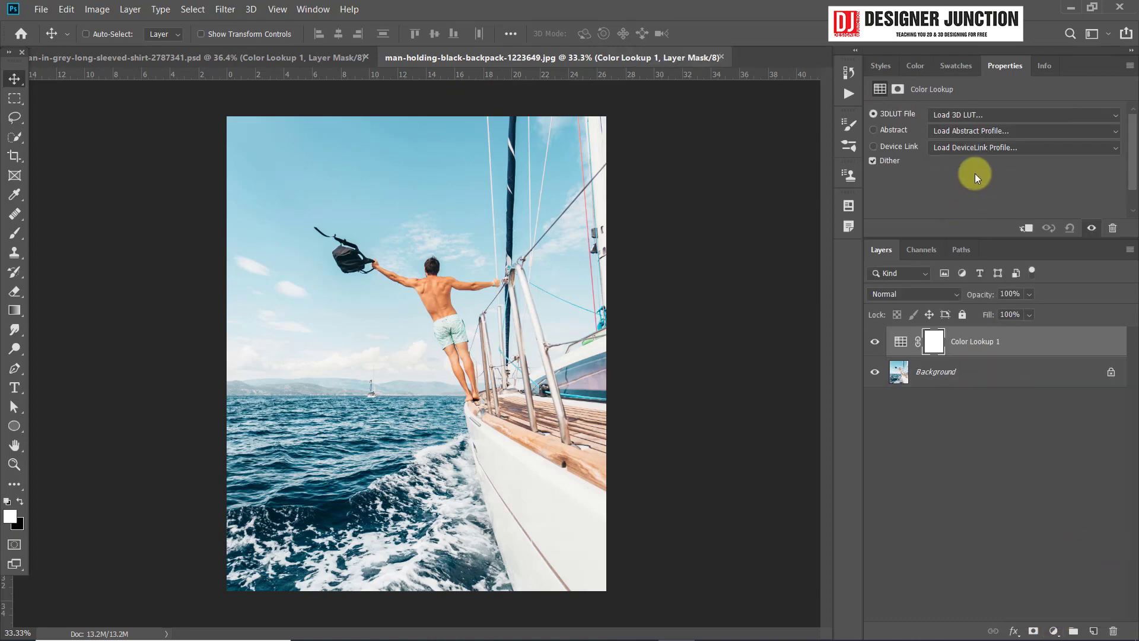
click(942, 117)
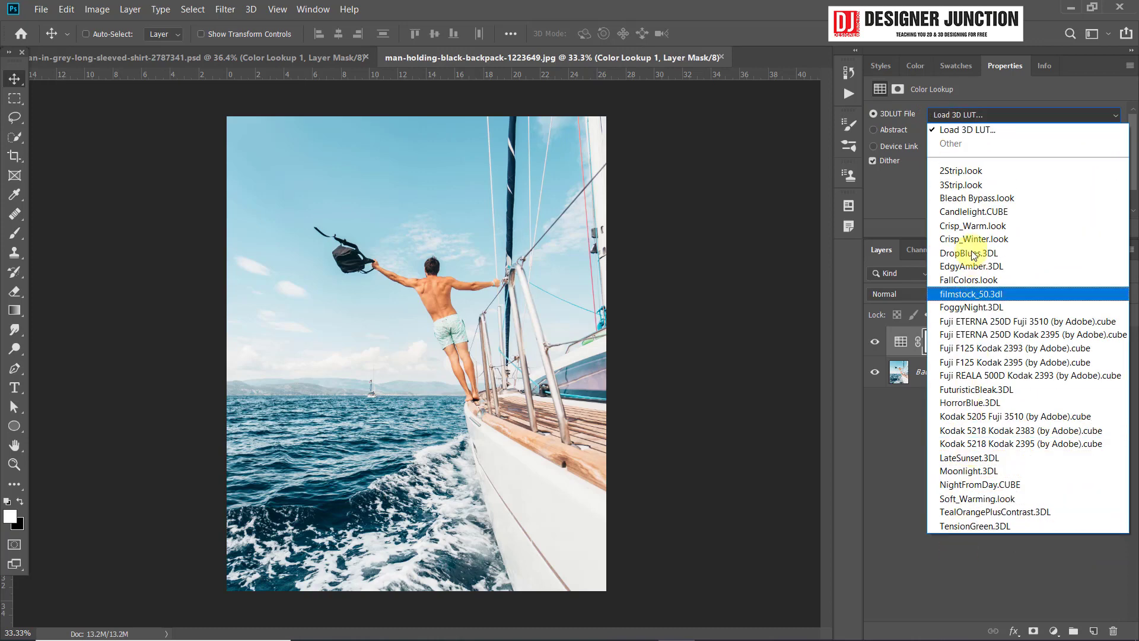
click(985, 130)
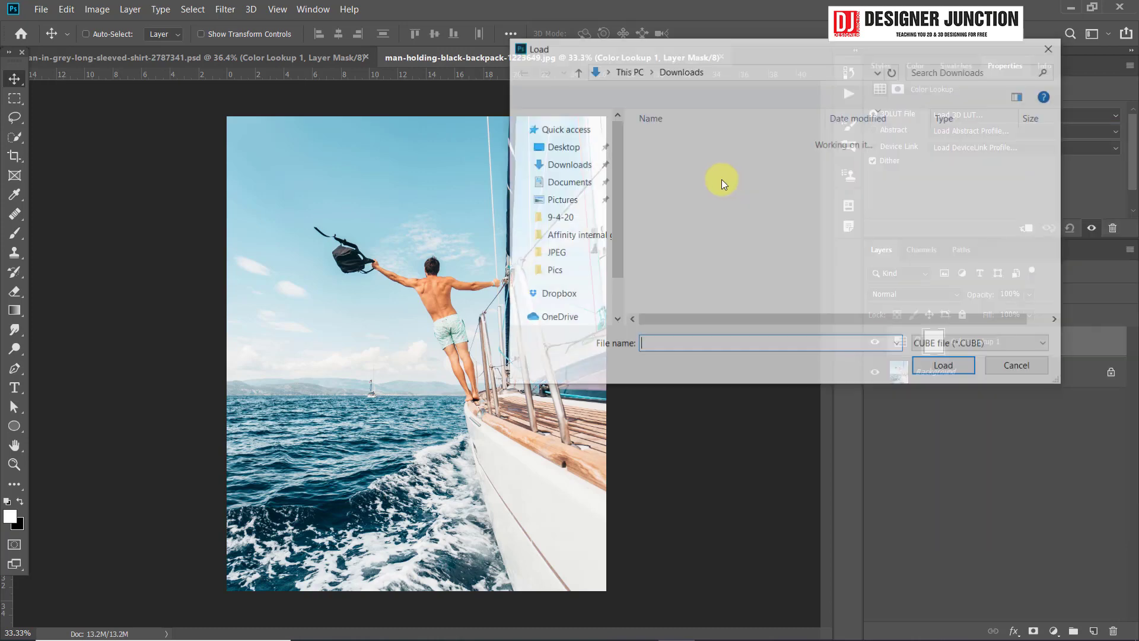
double_click(684, 160)
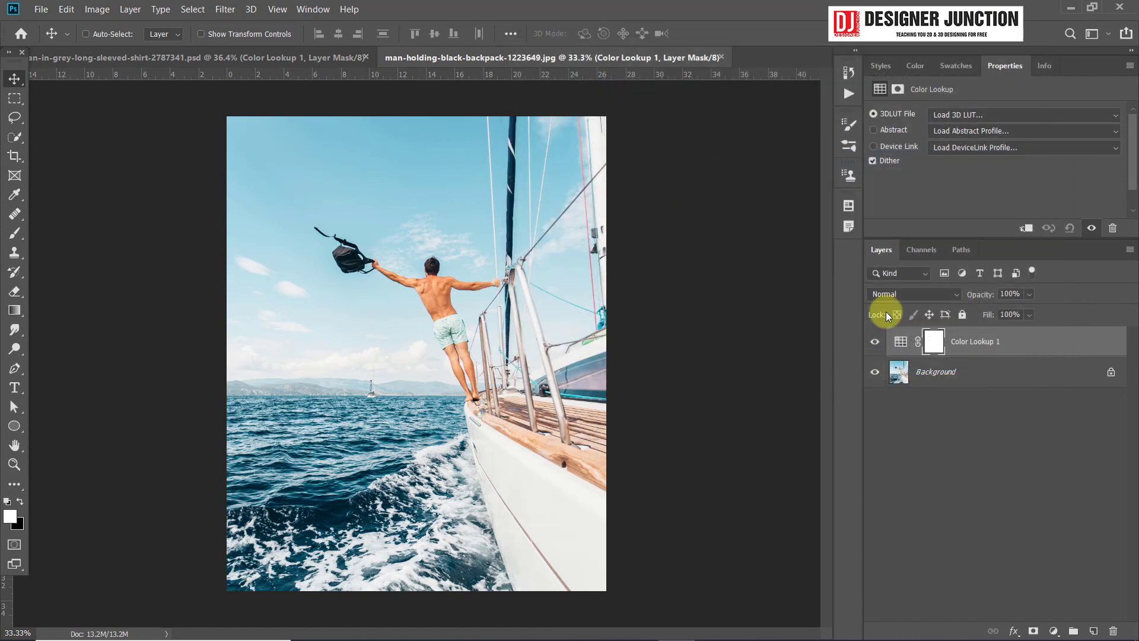
- Compare the purple-blue grade on and off, then delete the Color Lookup layer
click(875, 343)
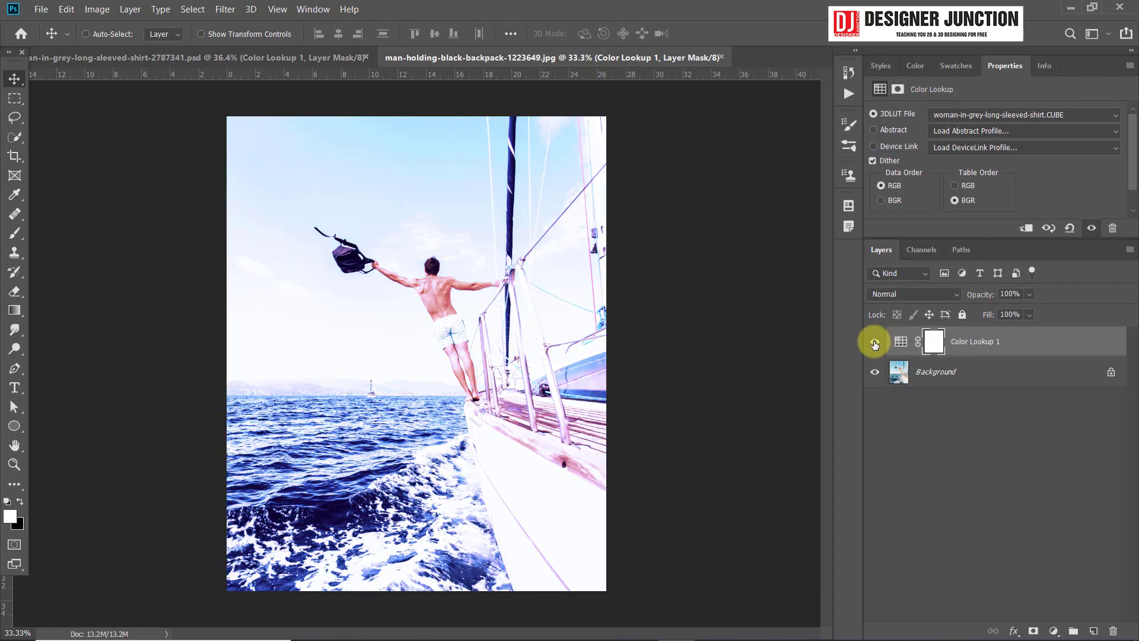
click(875, 343)
drag(948, 339, 1112, 633)
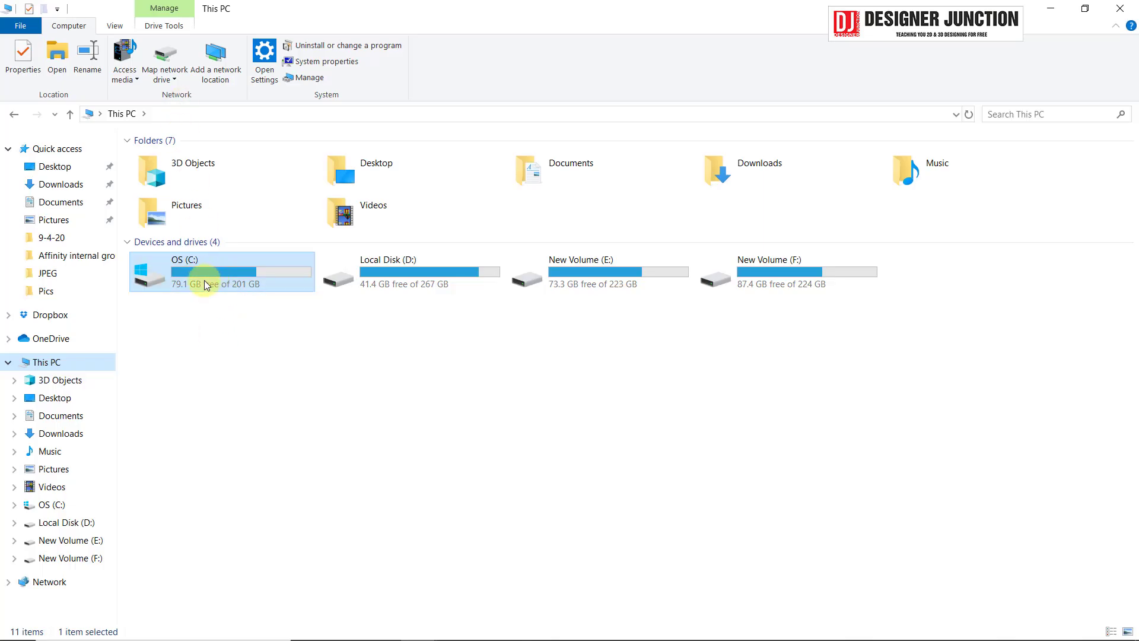
- Select the woman-in-grey-long-sleeved-shirt.CUBE file in the Downloads folder
double_click(203, 275)
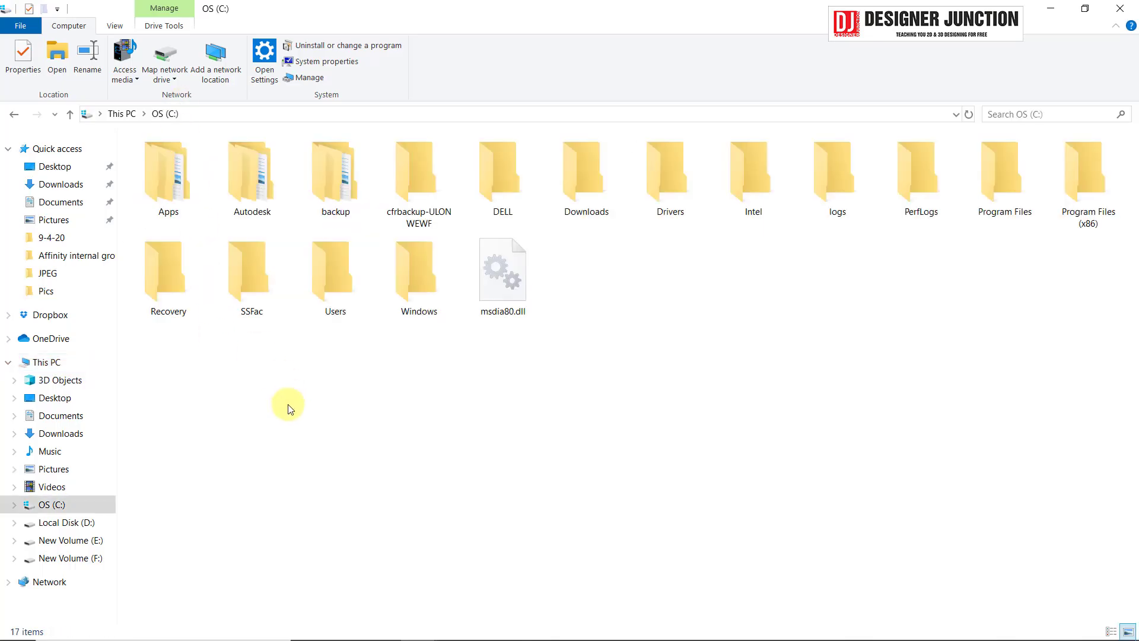
click(176, 190)
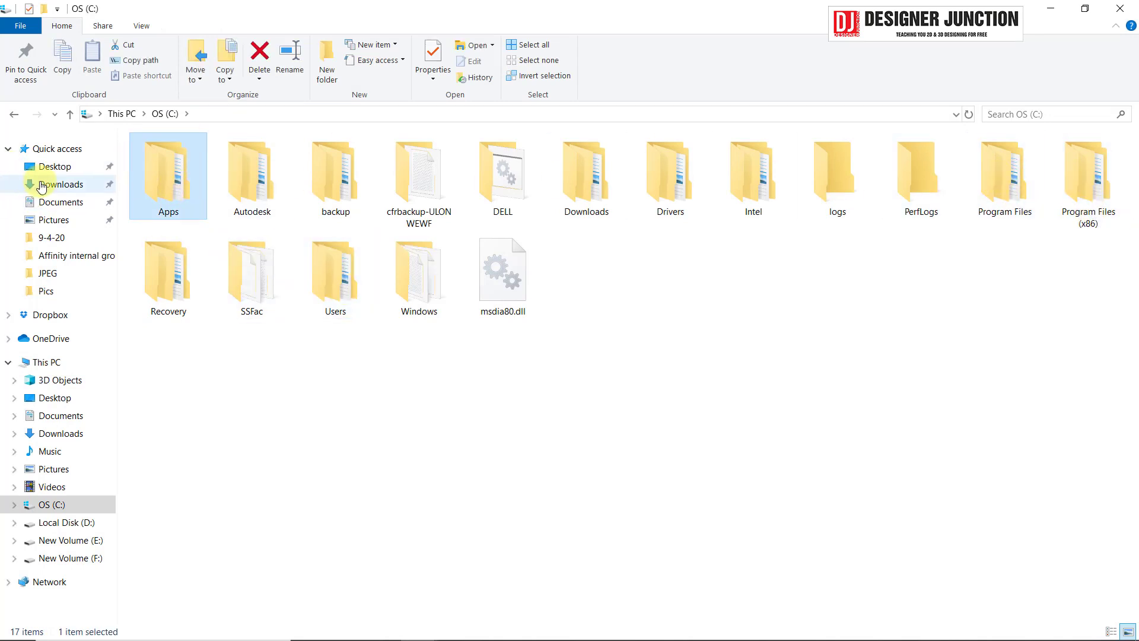
click(59, 184)
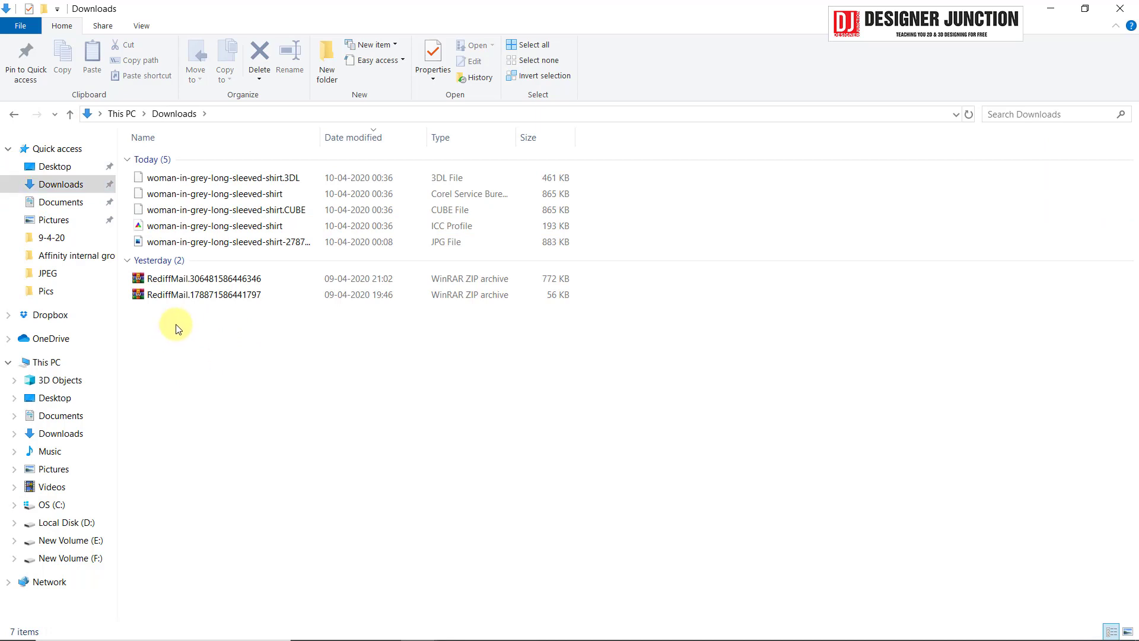
click(240, 210)
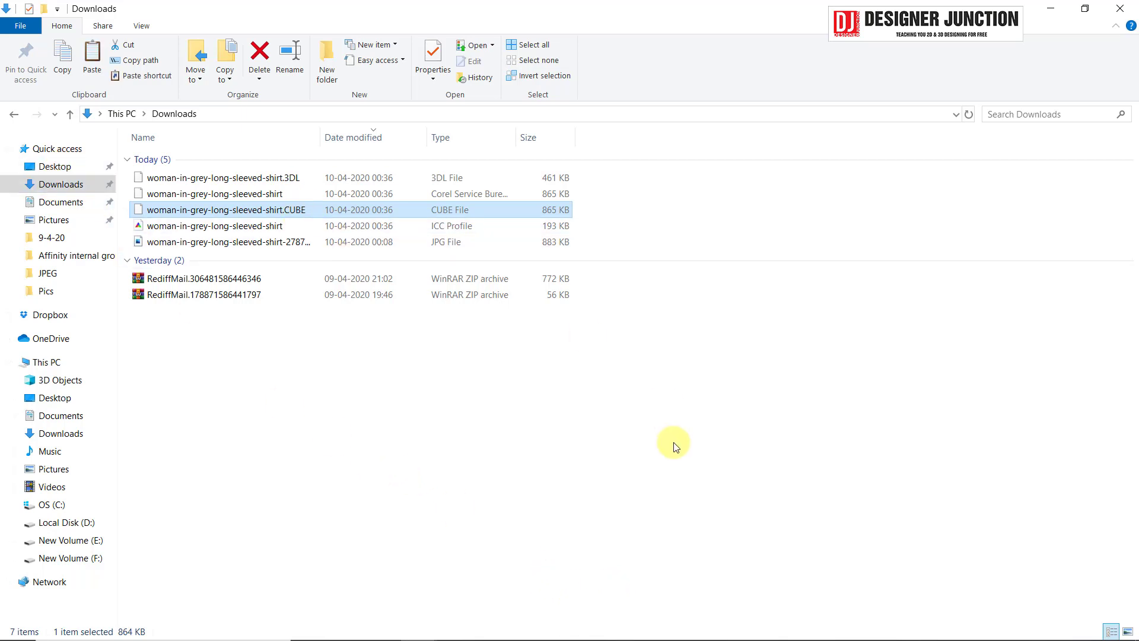
- Browse from This PC into C: > Program Files > Adobe
click(46, 363)
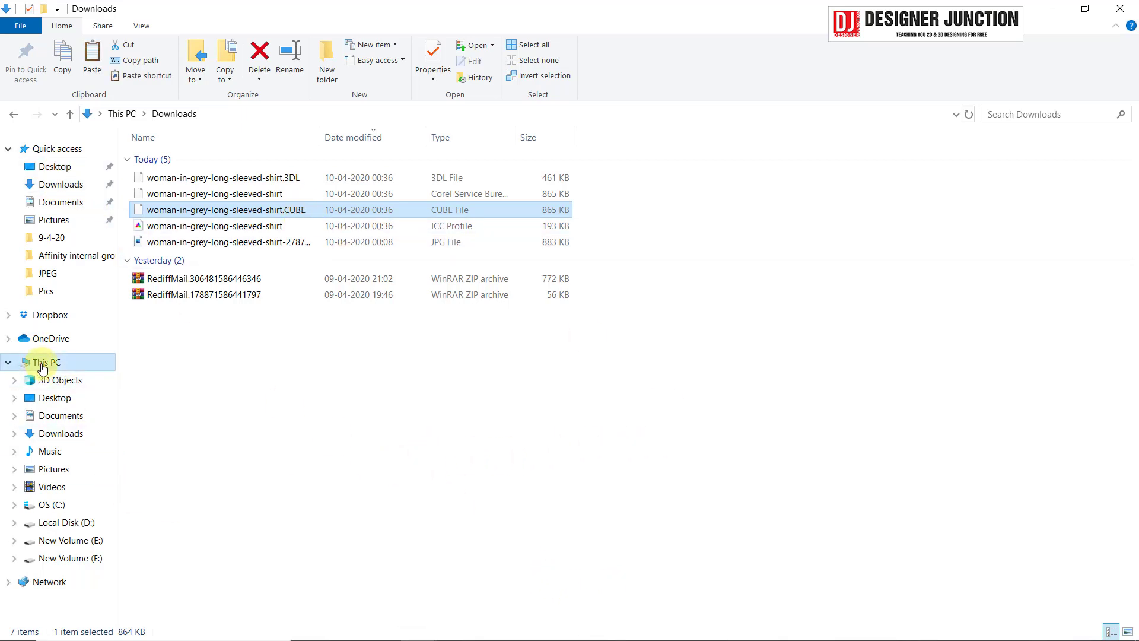
double_click(209, 266)
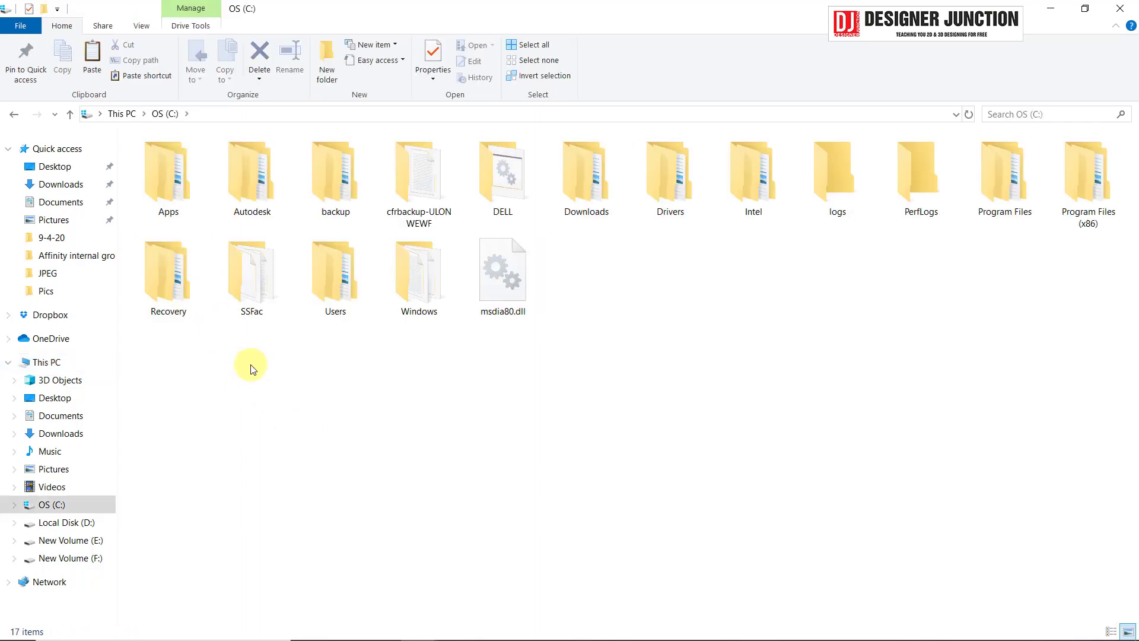
click(168, 178)
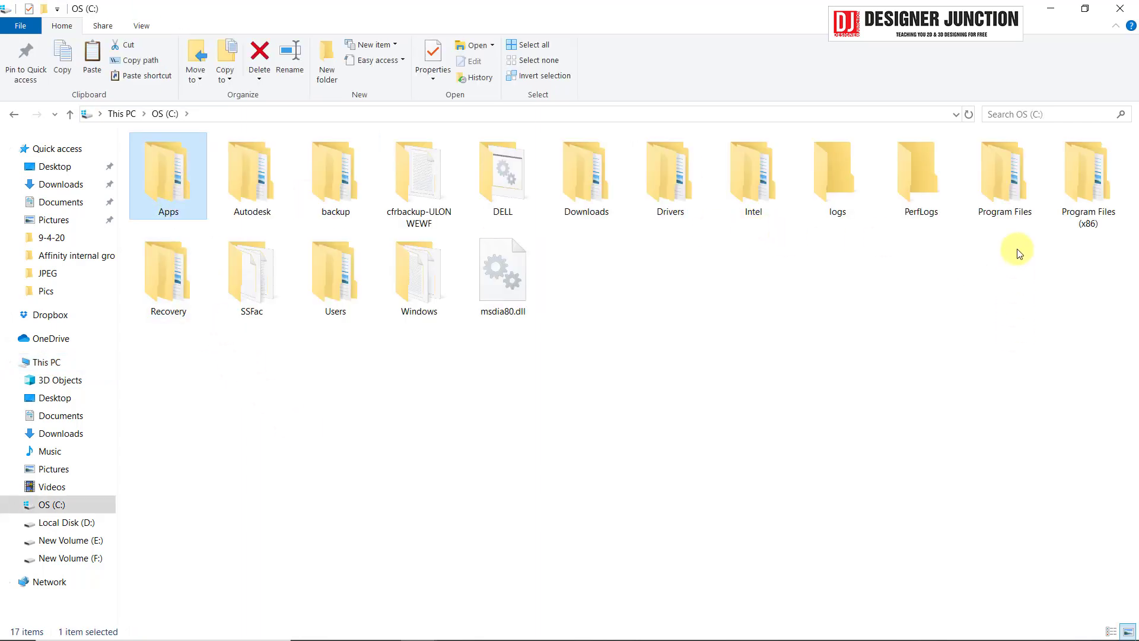
double_click(1003, 184)
click(175, 163)
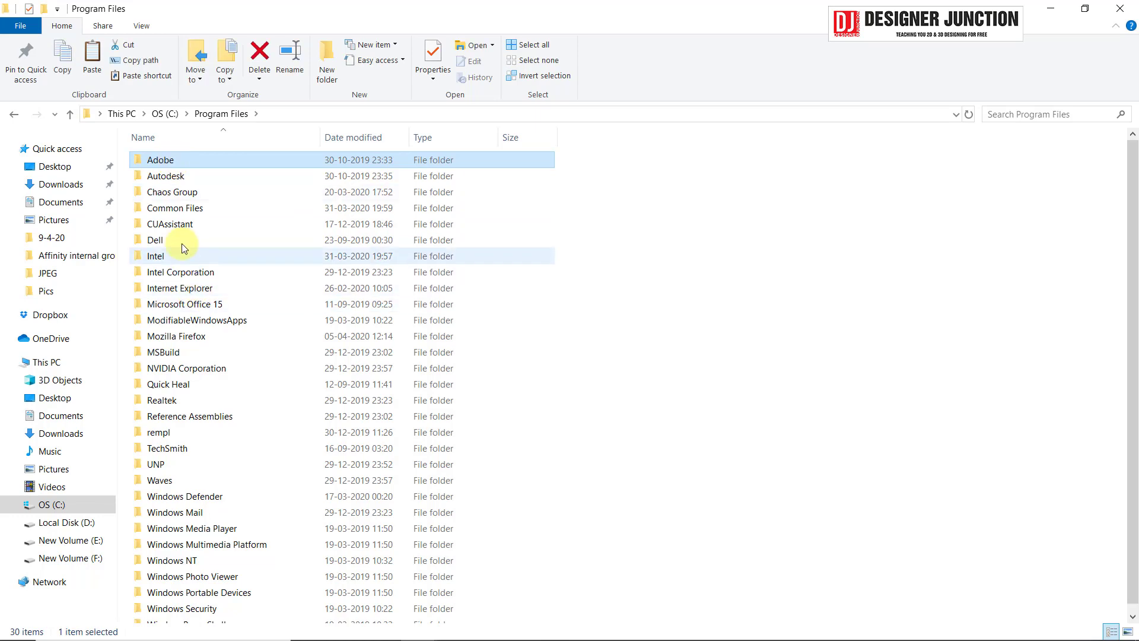
double_click(160, 160)
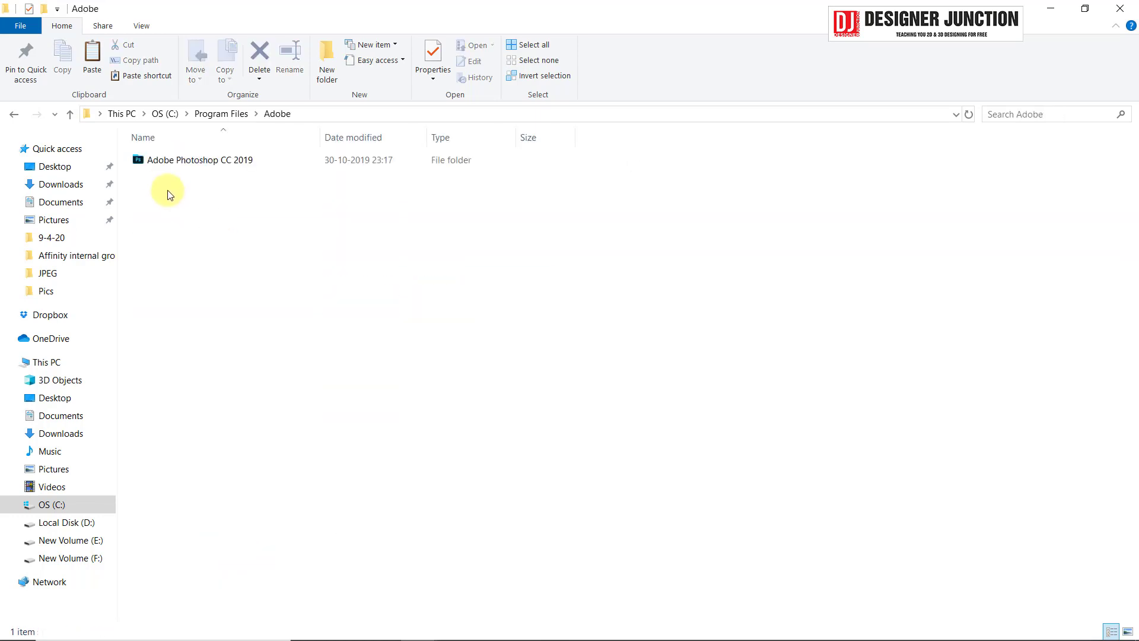
- Open Adobe Photoshop CC 2019 > Presets > 3DLUTs
click(170, 161)
double_click(170, 161)
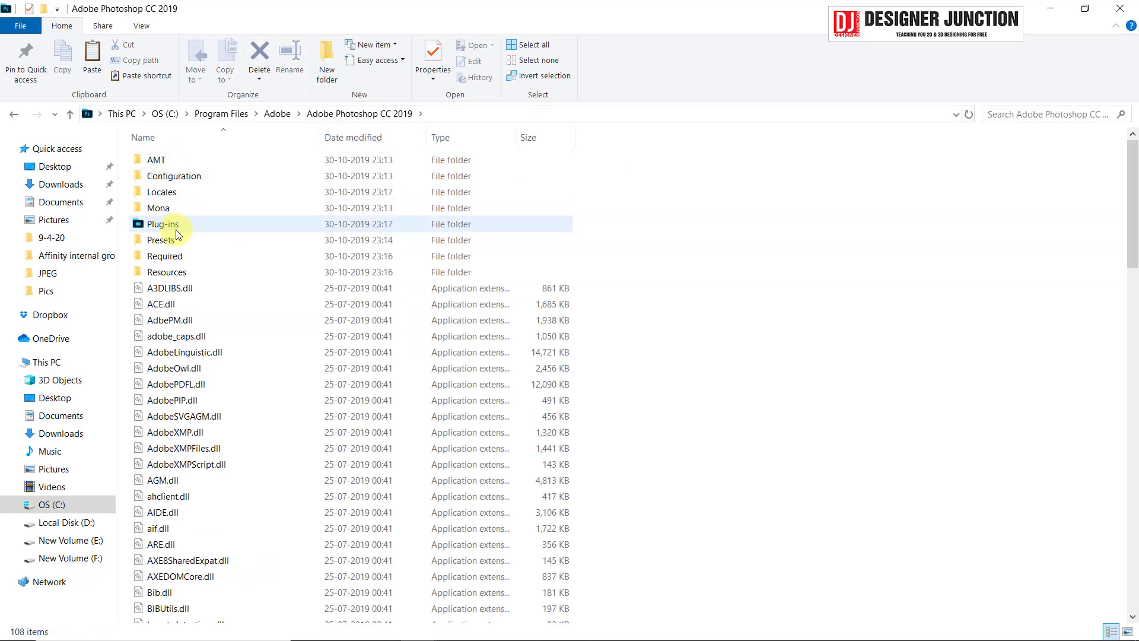
click(165, 164)
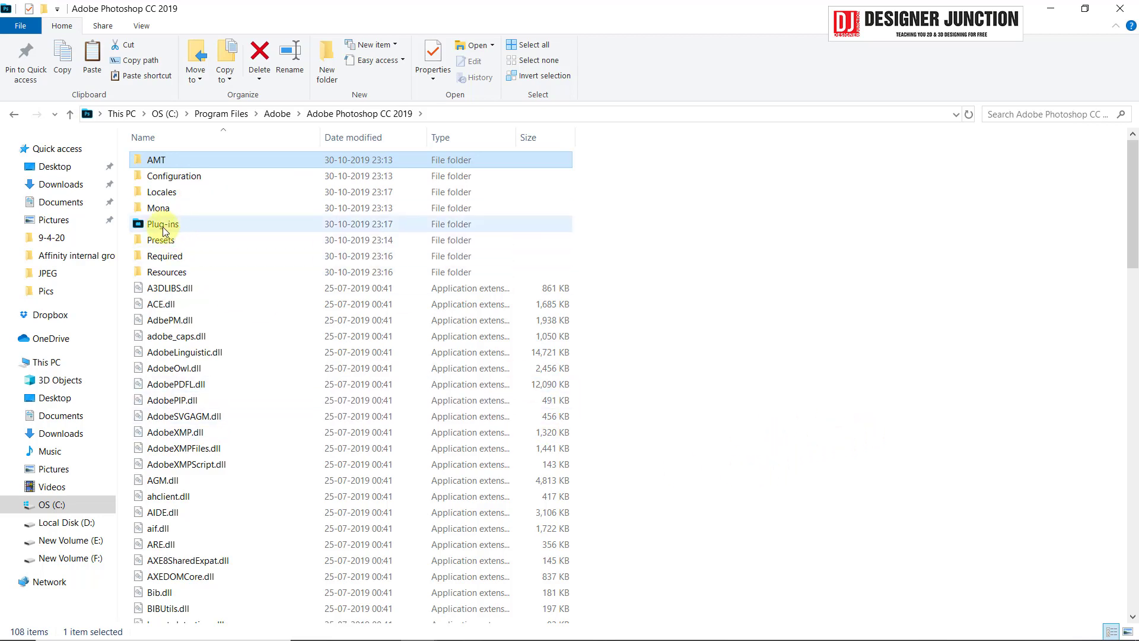
click(566, 239)
key(Return)
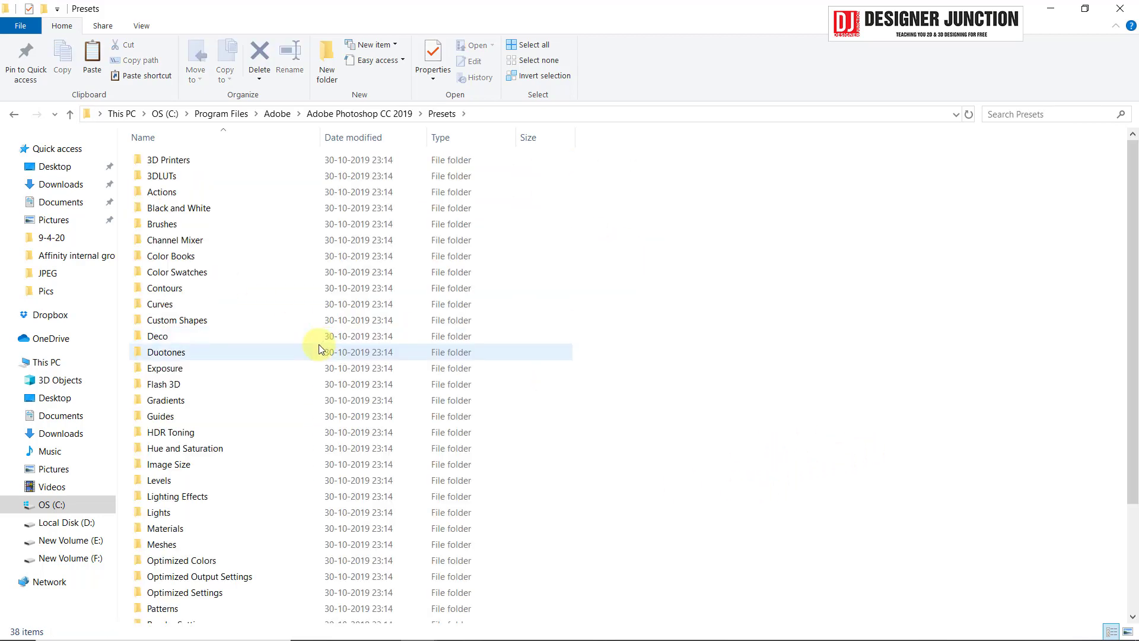
click(166, 158)
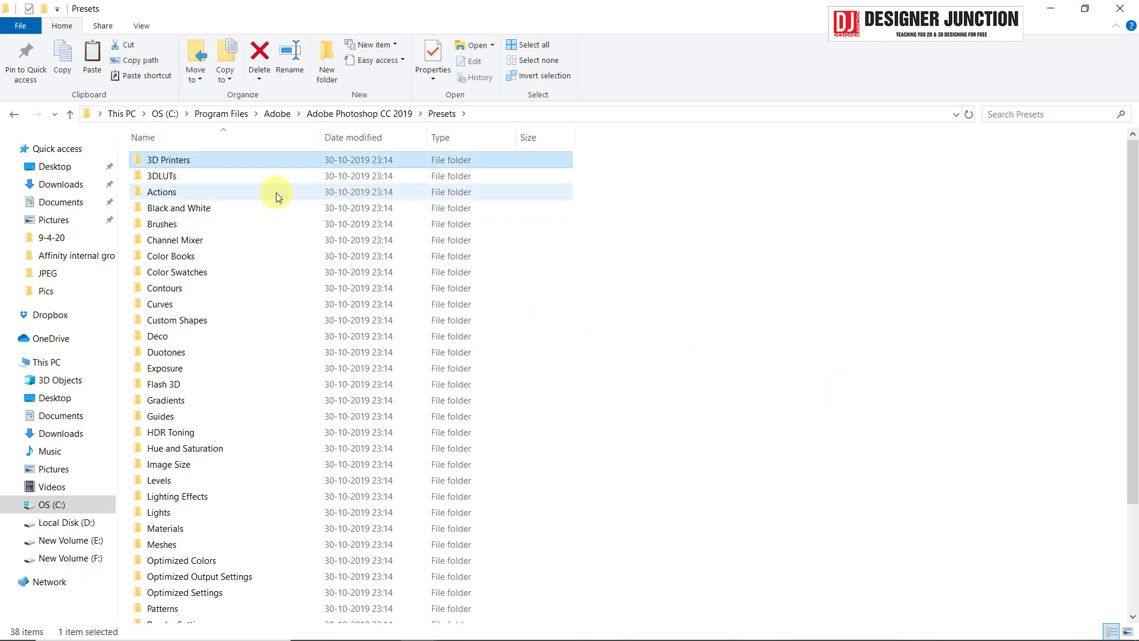
click(158, 181)
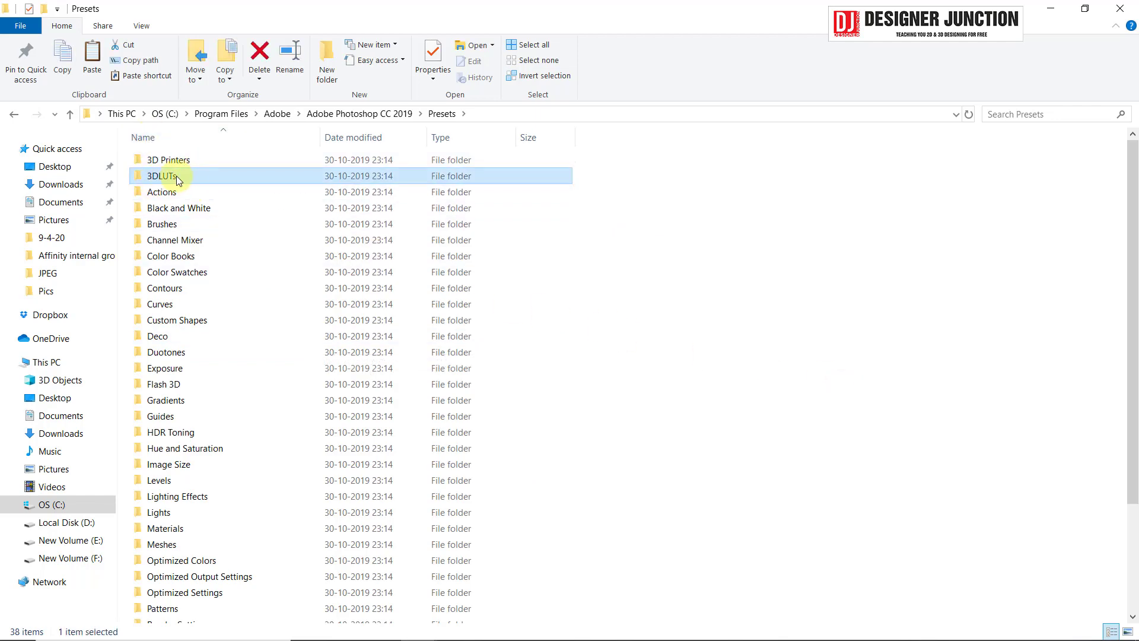
double_click(193, 176)
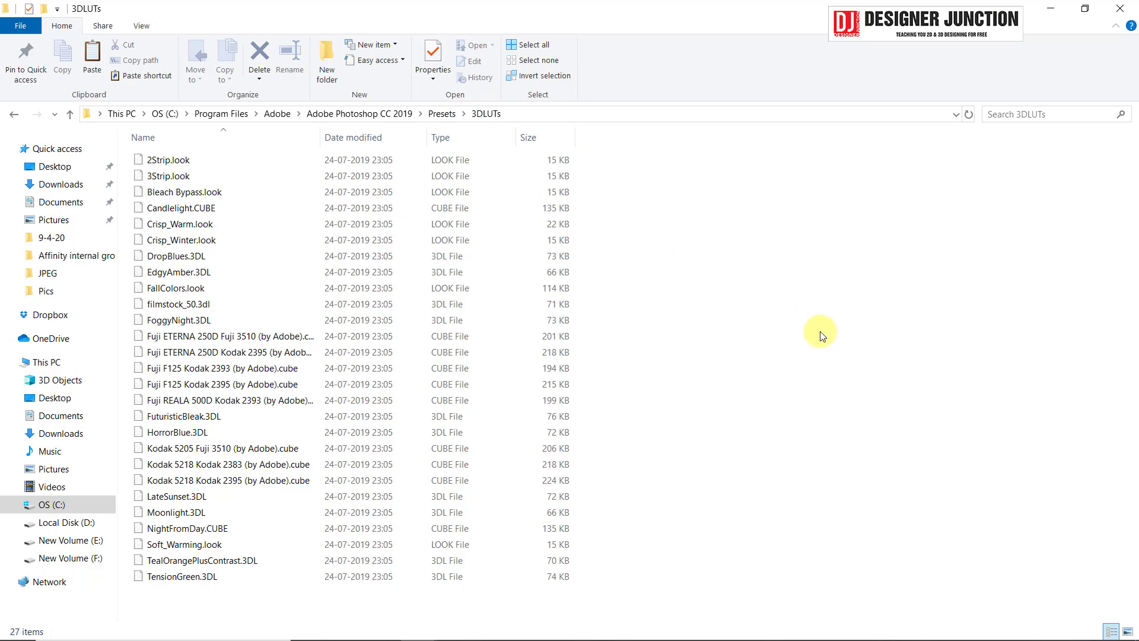
- Paste woman-in-grey-long-sleeved-shirt.CUBE into 3DLUTs, granting administrator permission on the Access Denied prompt
key(ctrl+v)
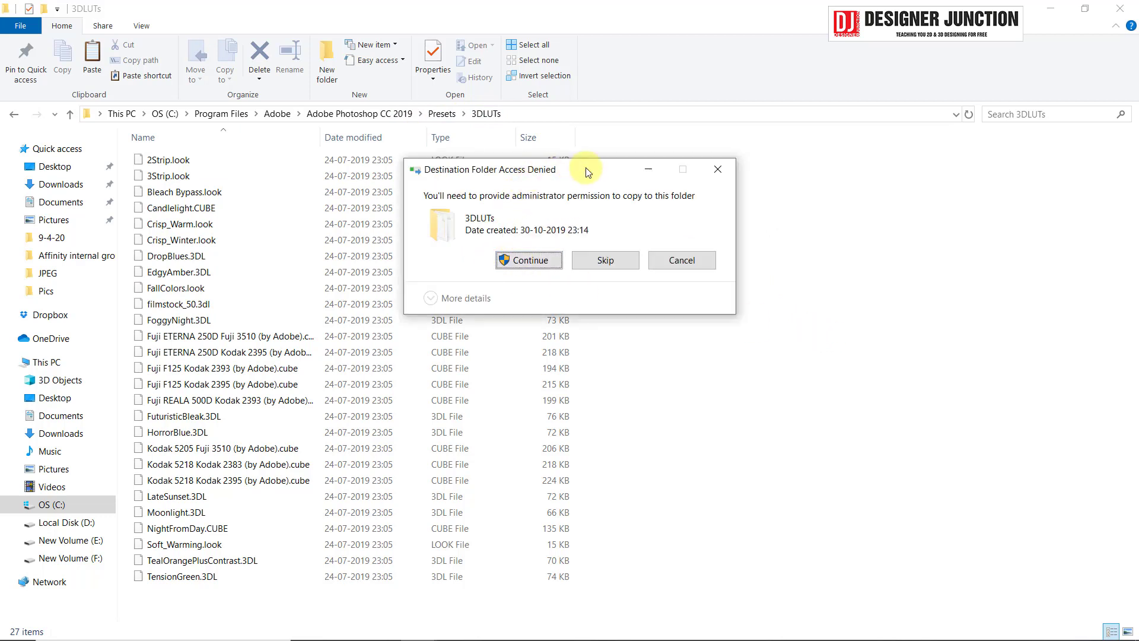
drag(566, 170, 750, 171)
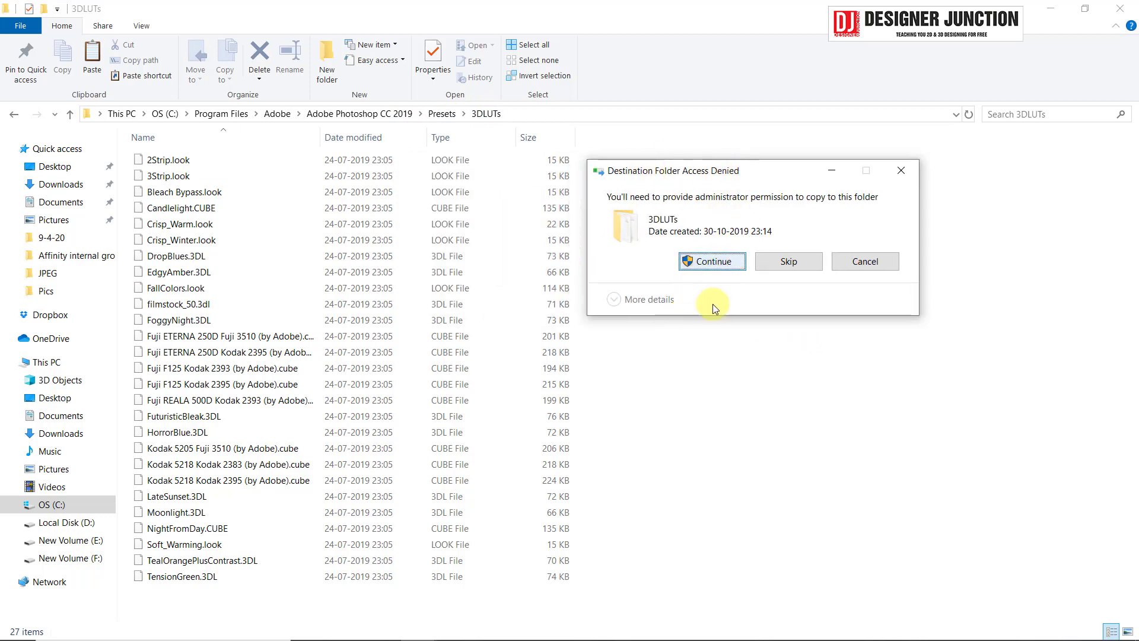
click(713, 262)
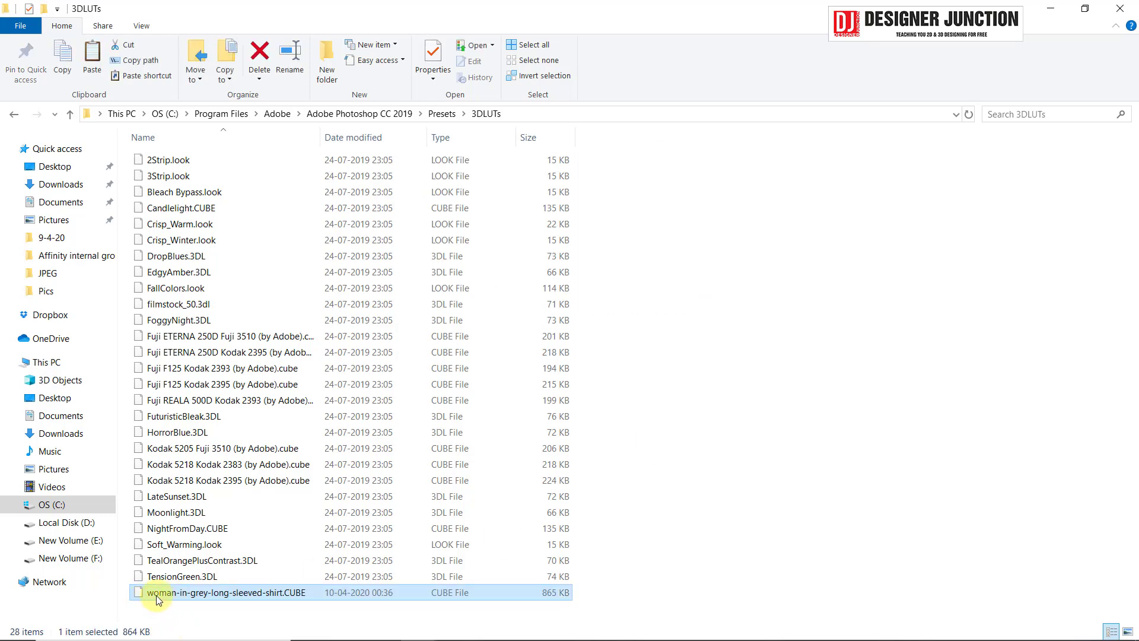
click(795, 312)
- Close File Explorer, then close both the boat photo and the portrait without saving
click(1137, 13)
mouse_move(893, 637)
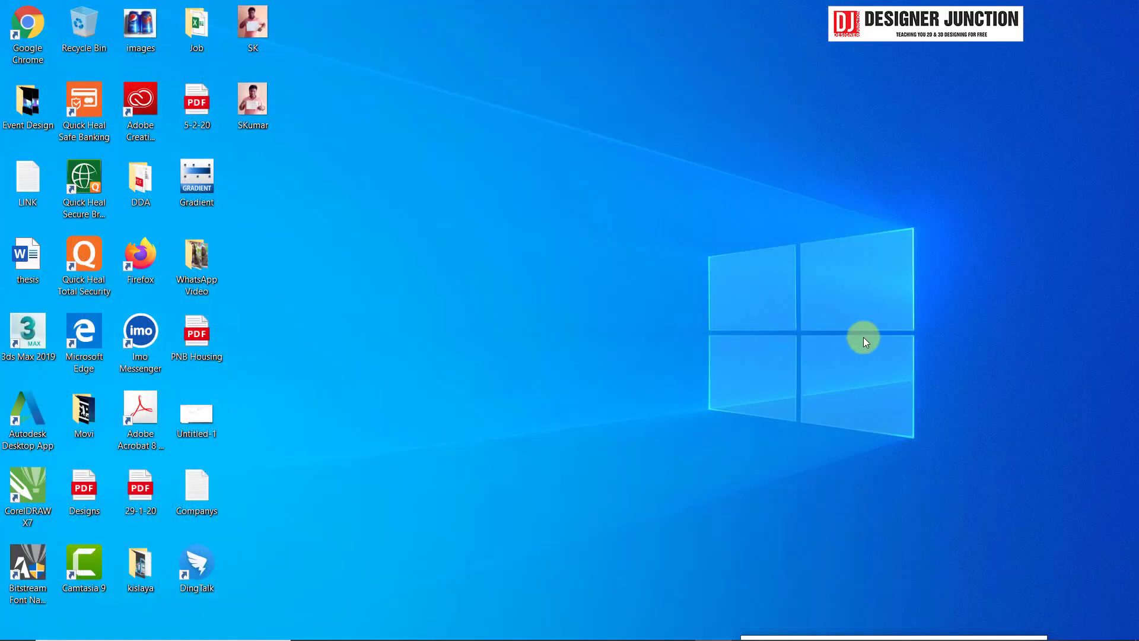
click(674, 626)
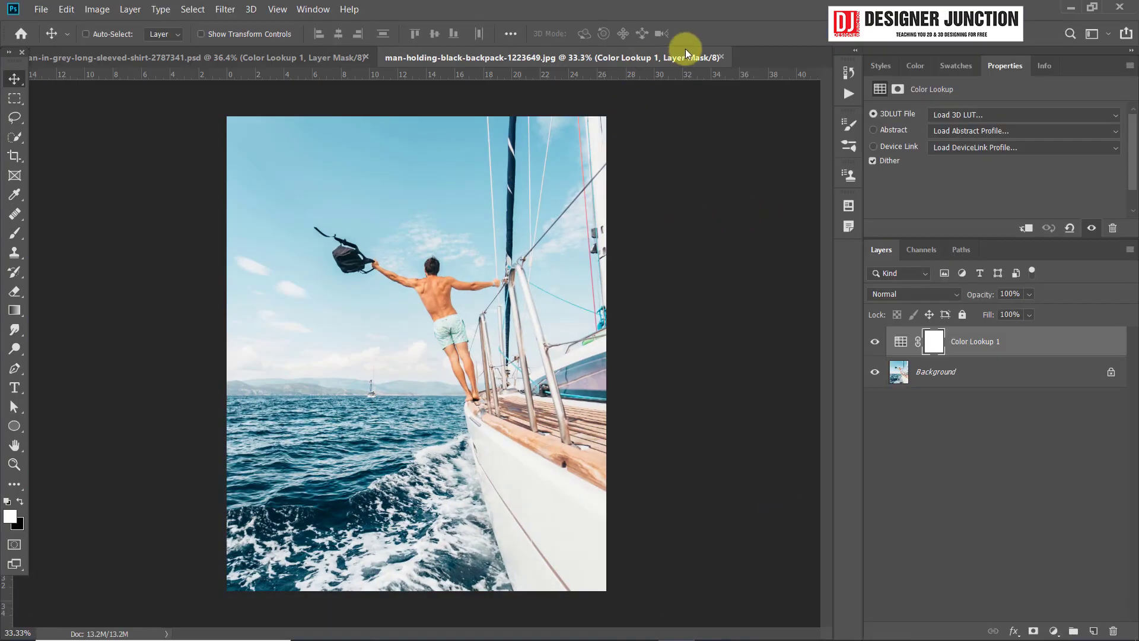
click(720, 57)
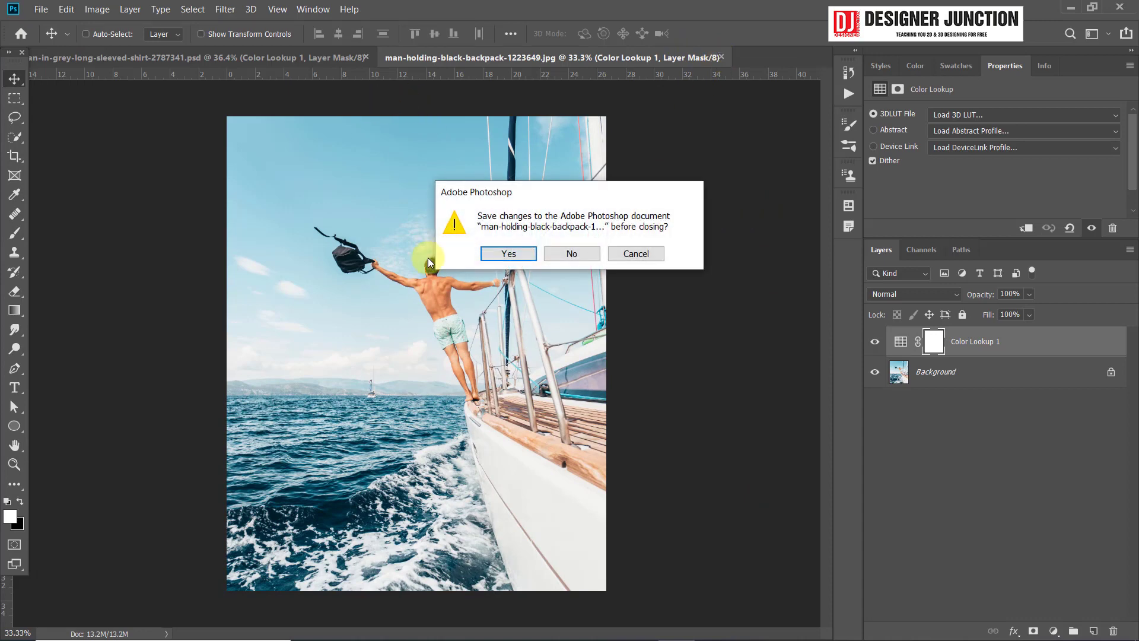
click(569, 255)
click(575, 252)
click(366, 57)
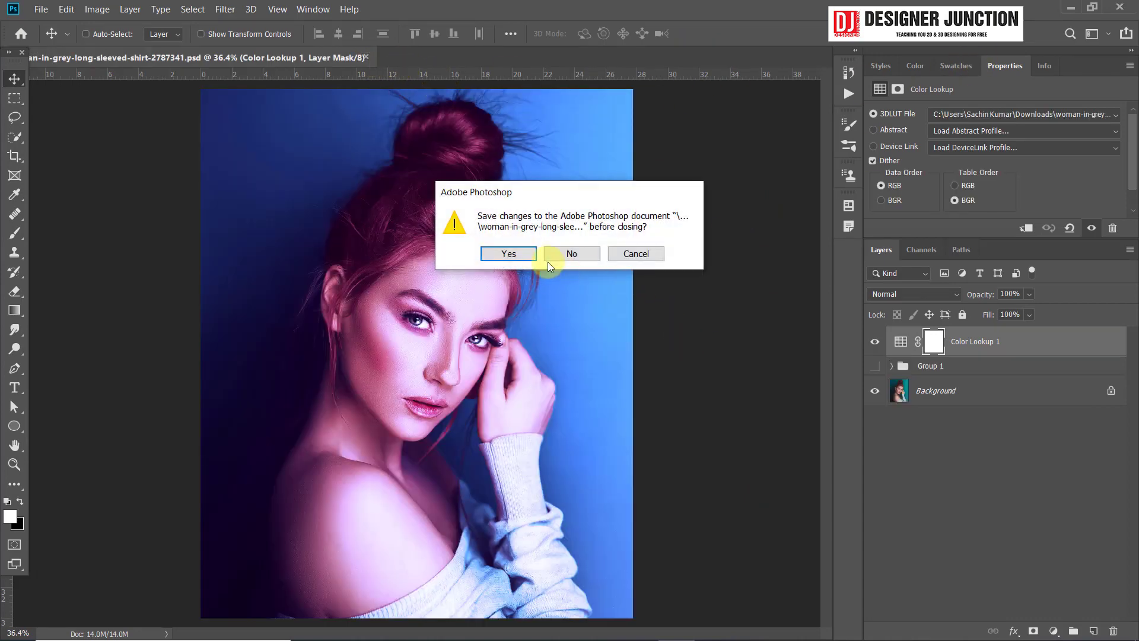
click(571, 253)
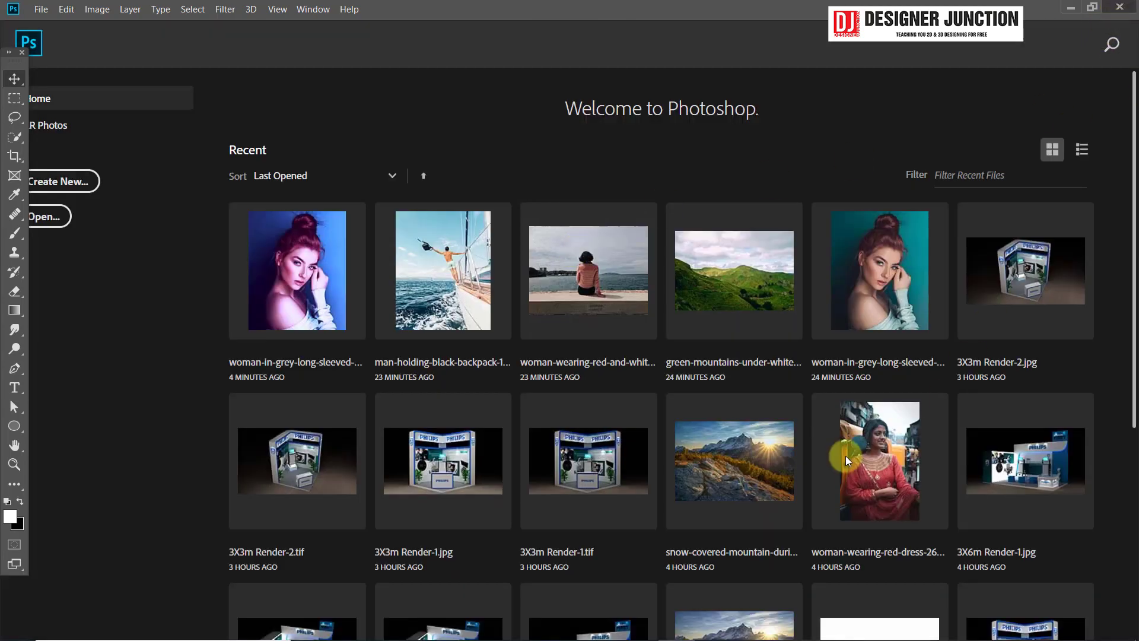
- Quit Photoshop with Ctrl+Q, refresh the desktop, and reopen the boat photo in Photoshop
key(ctrl+q)
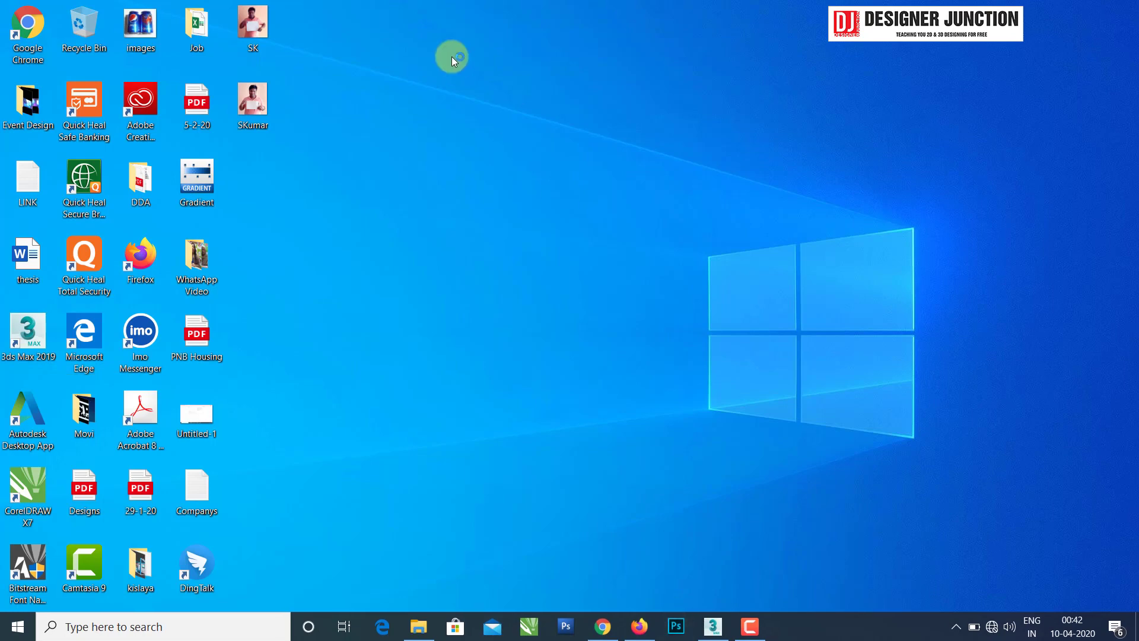
right_click(397, 41)
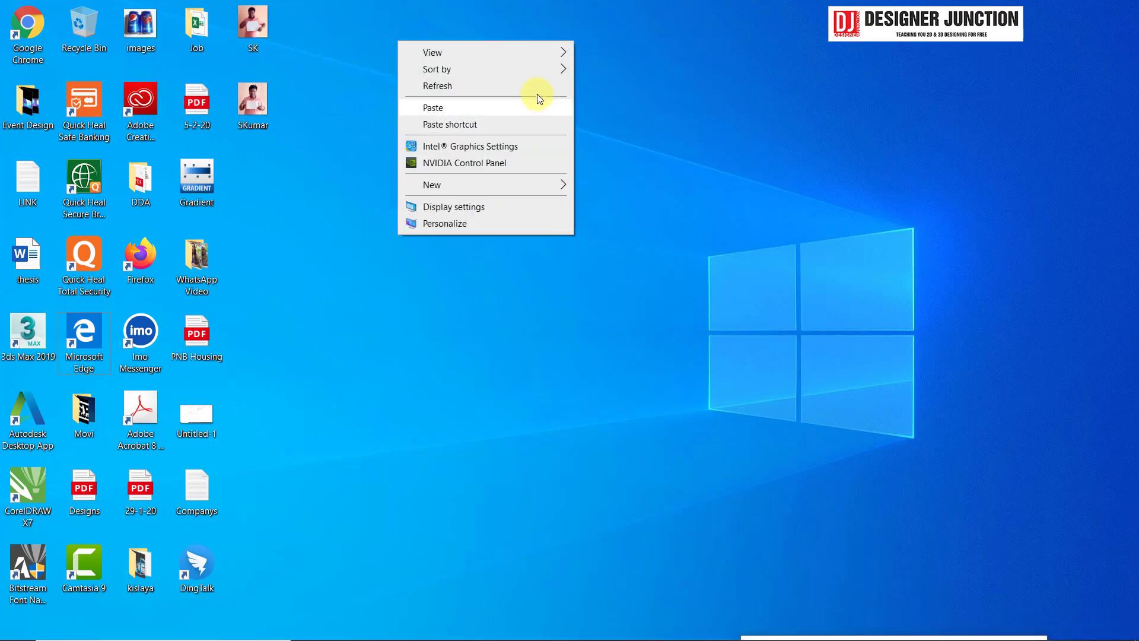
click(537, 89)
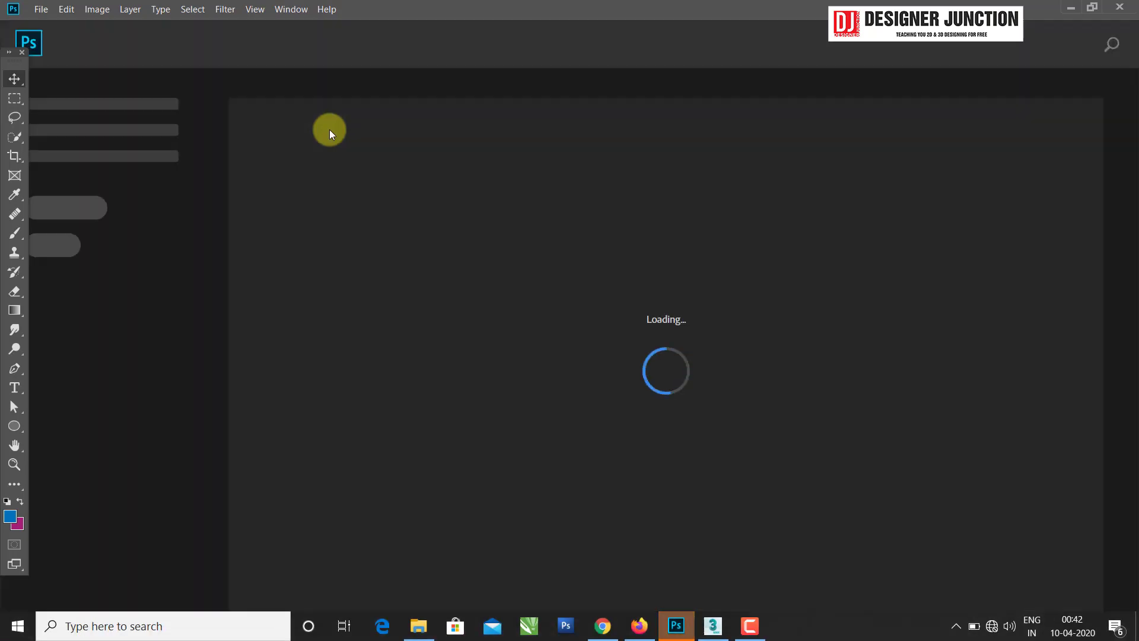
mouse_move(415, 296)
mouse_down()
mouse_move(685, 623)
mouse_move(802, 70)
mouse_up()
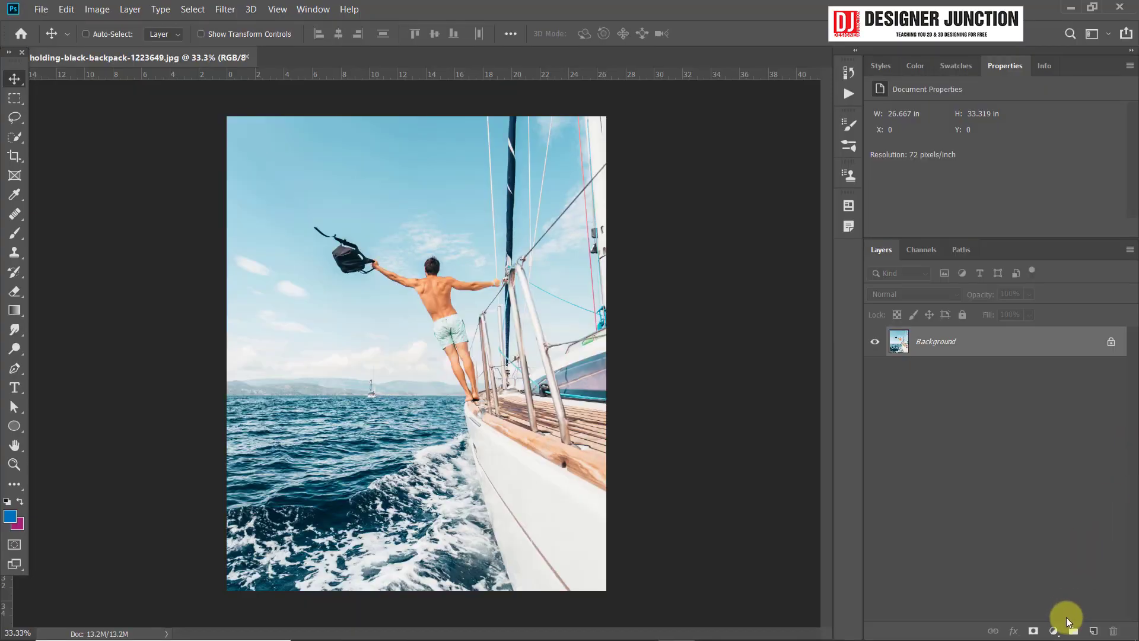
- Add a Color Lookup layer using the now-listed woman-in-grey-long-sleeved-shirt.CUBE preset, then minimize Photoshop
click(1054, 631)
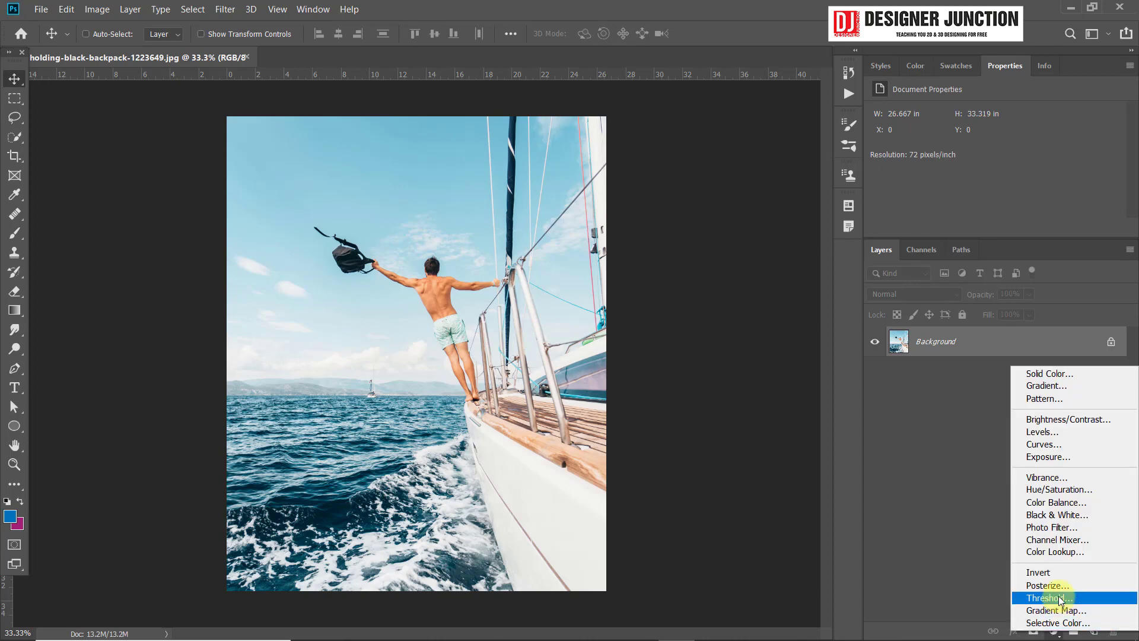
click(1040, 553)
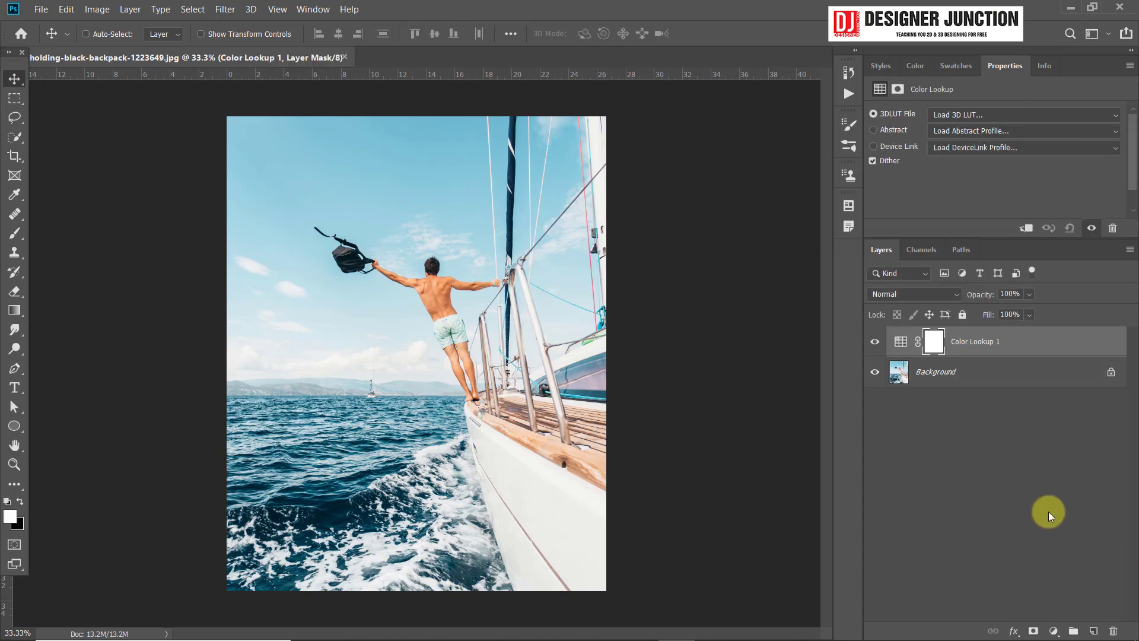
click(948, 115)
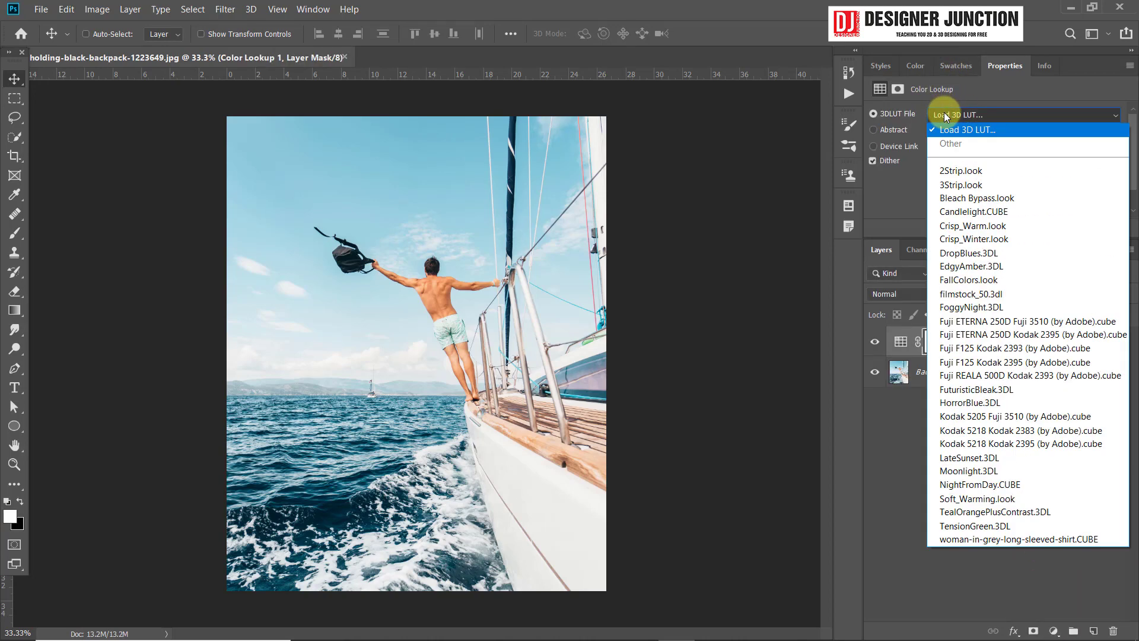
click(951, 540)
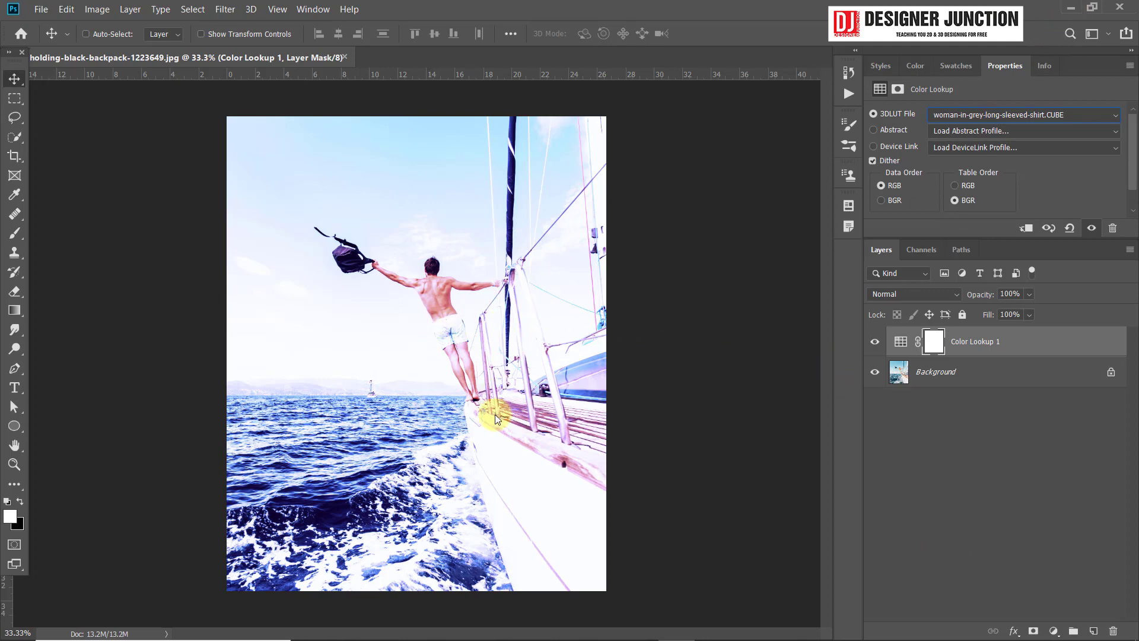
click(1071, 8)
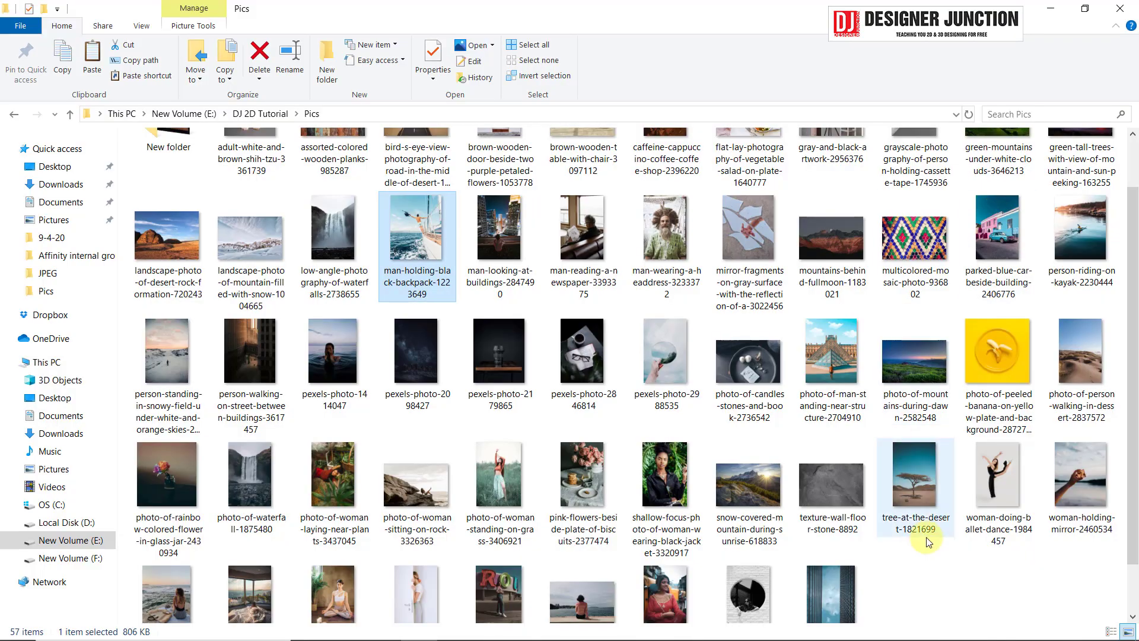
- Return to Photoshop and switch to the woman-in-grey-long-sleeved-shirt portrait document
click(918, 578)
scroll(921, 581, down, 1)
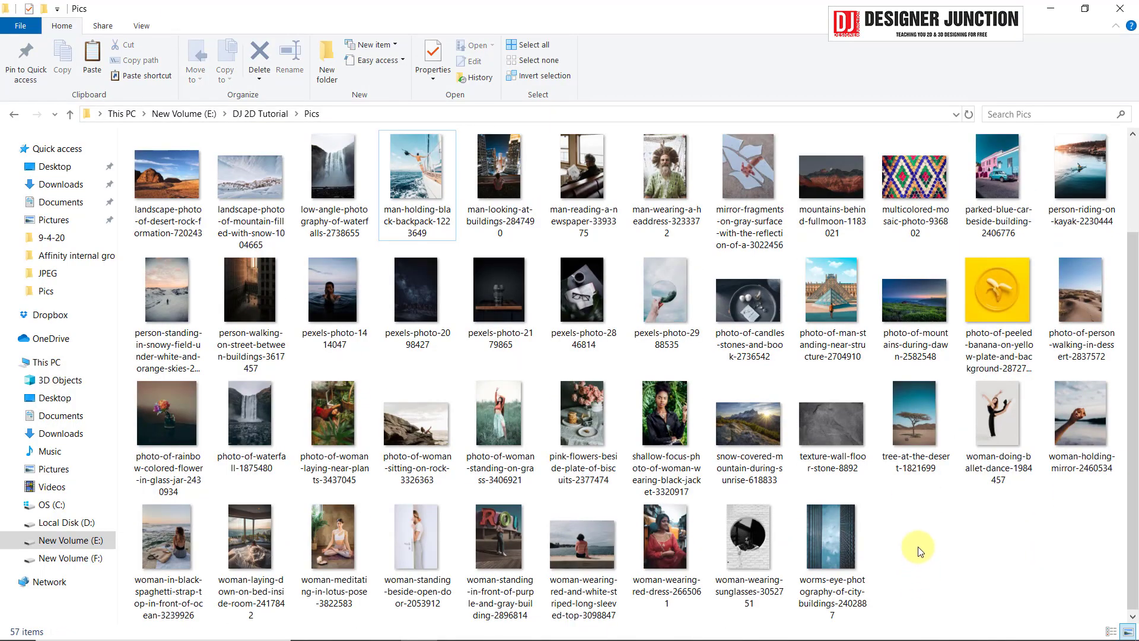
scroll(917, 551, up, 2)
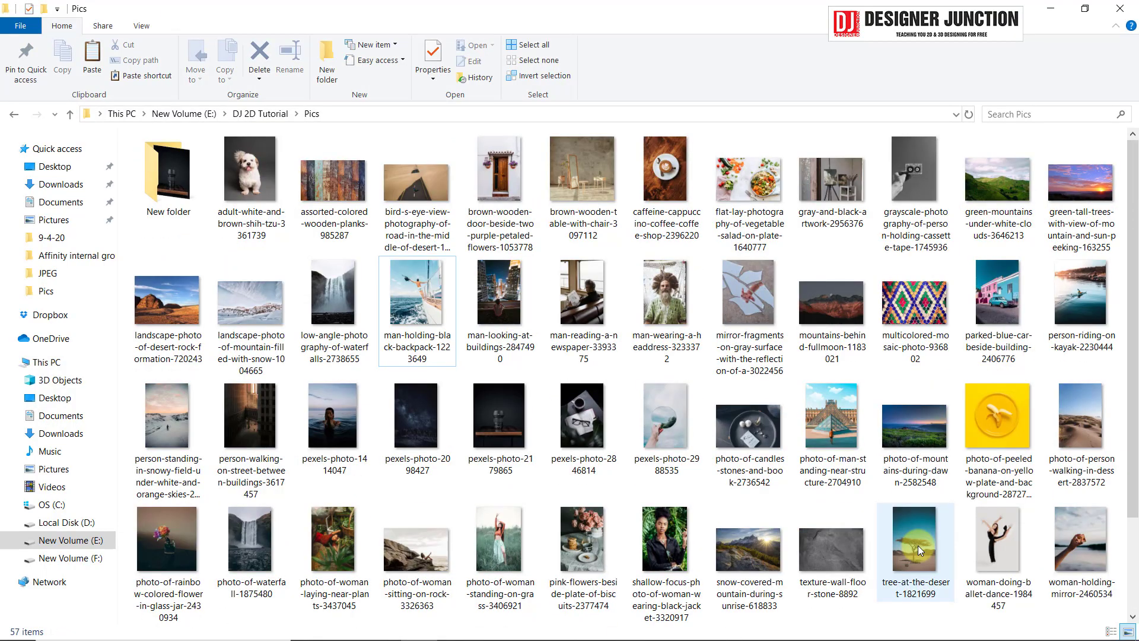
key(alt+Tab)
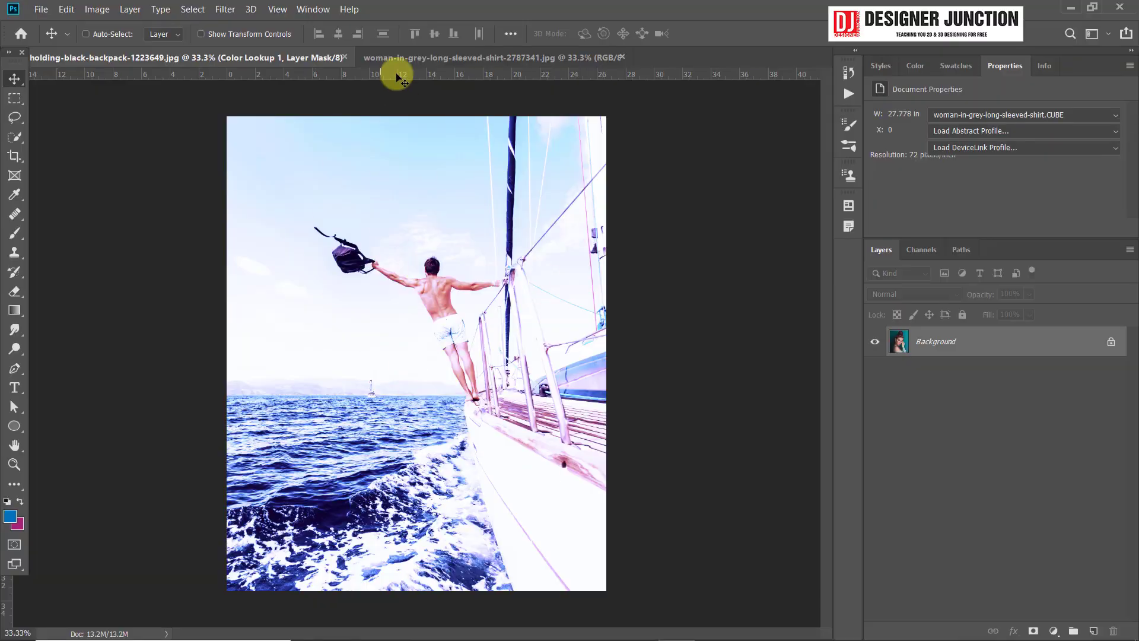
click(386, 57)
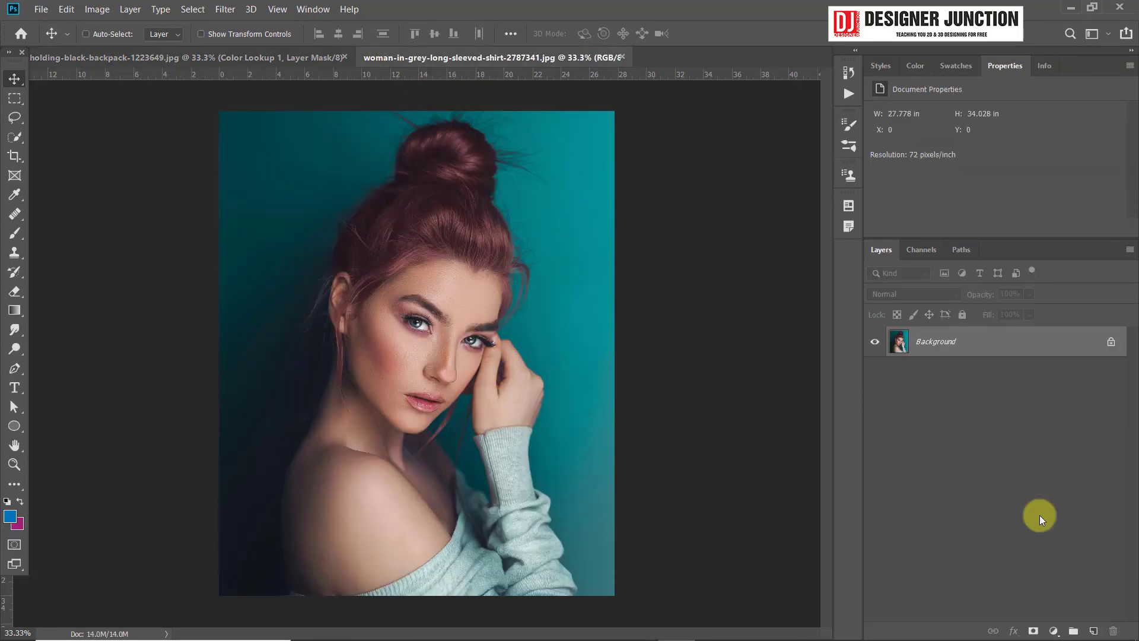
- Add a Color Lookup layer using woman-in-grey-long-sleeved-shirt.CUBE from the 3DLUT File list
click(1054, 631)
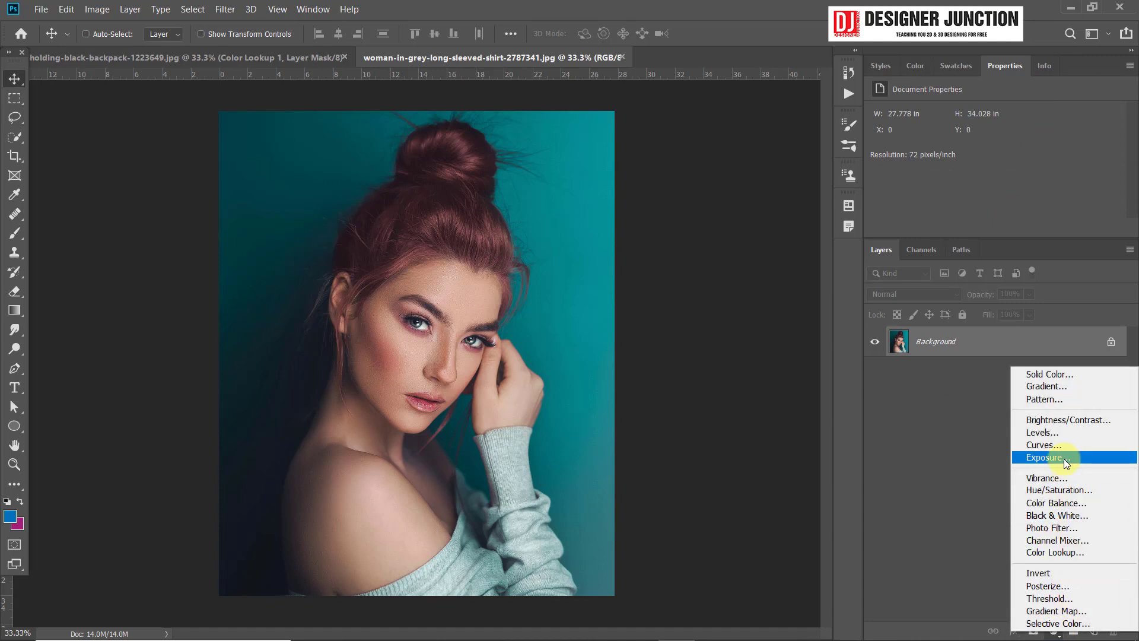
click(1056, 552)
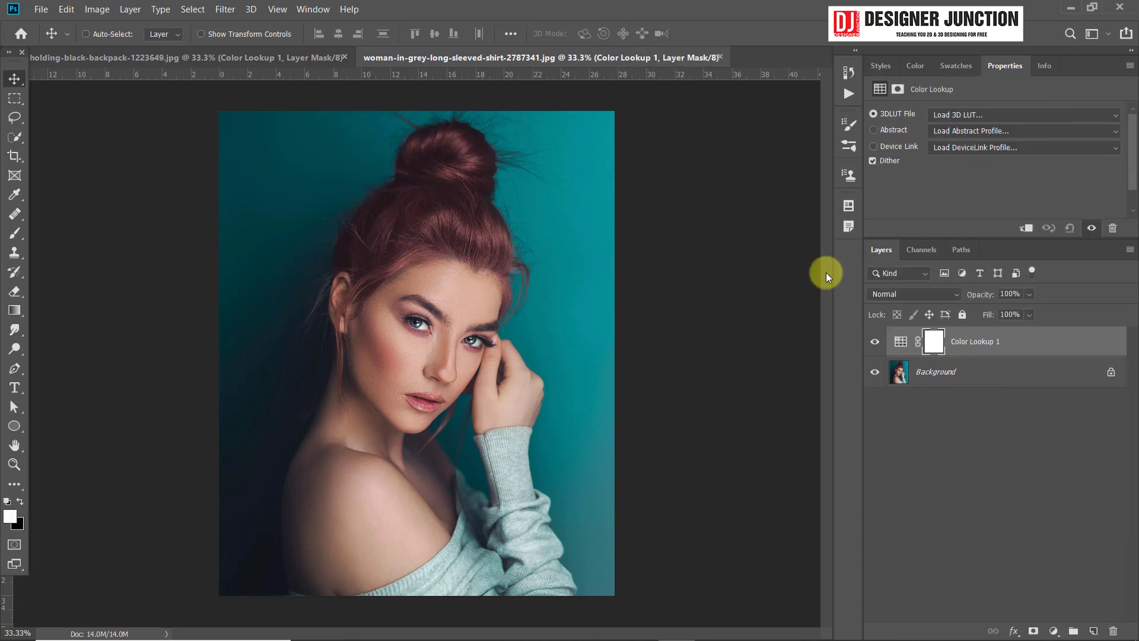
click(945, 116)
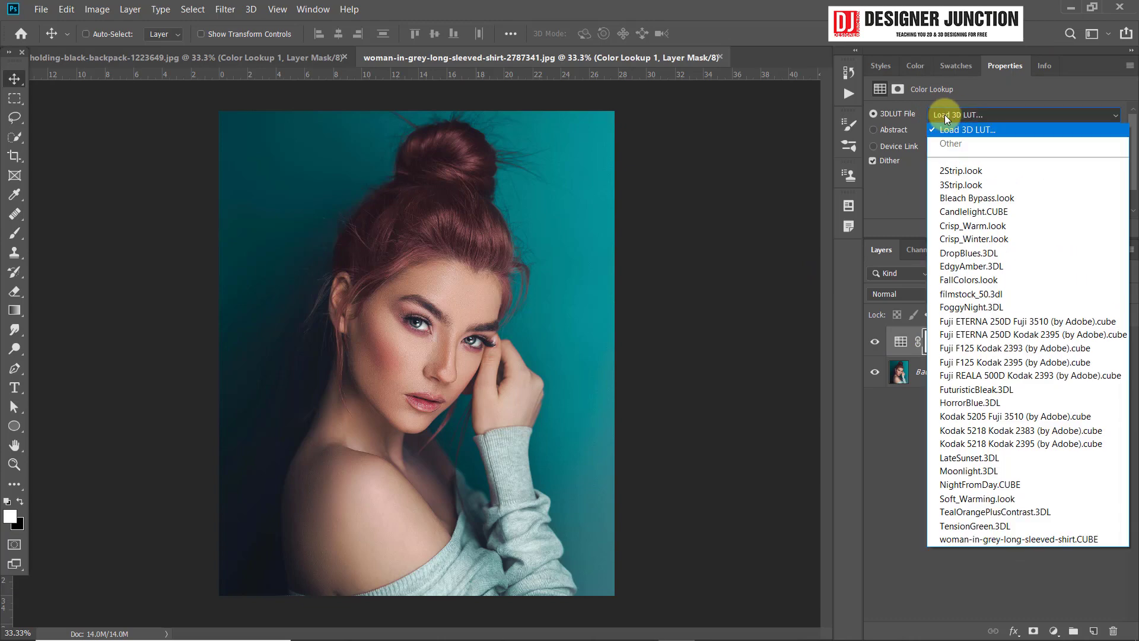
click(944, 115)
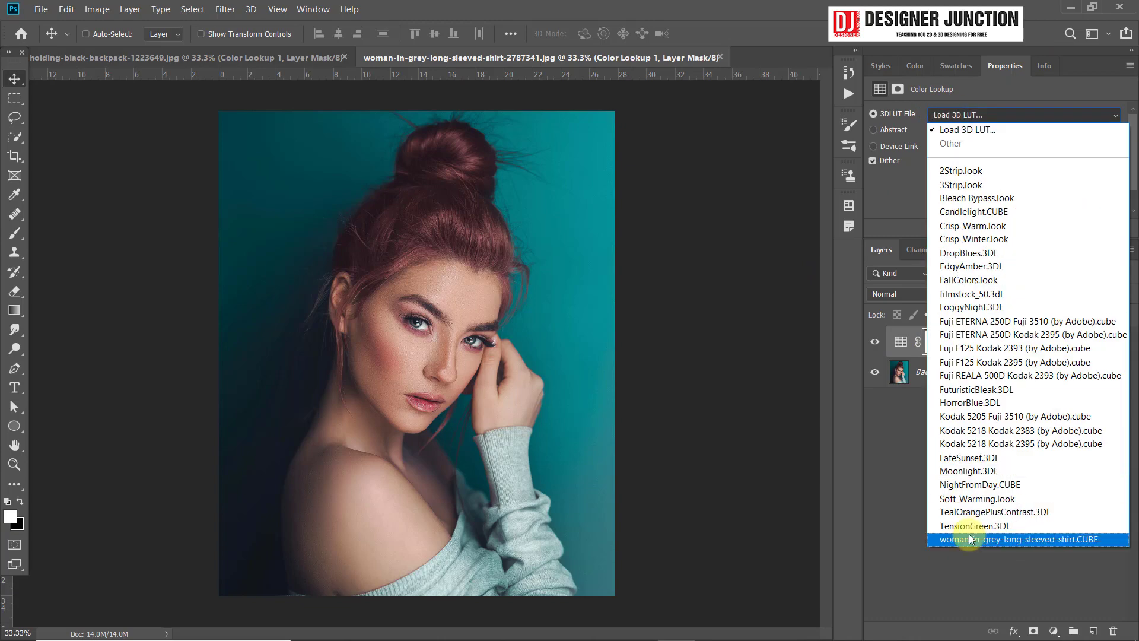
click(970, 540)
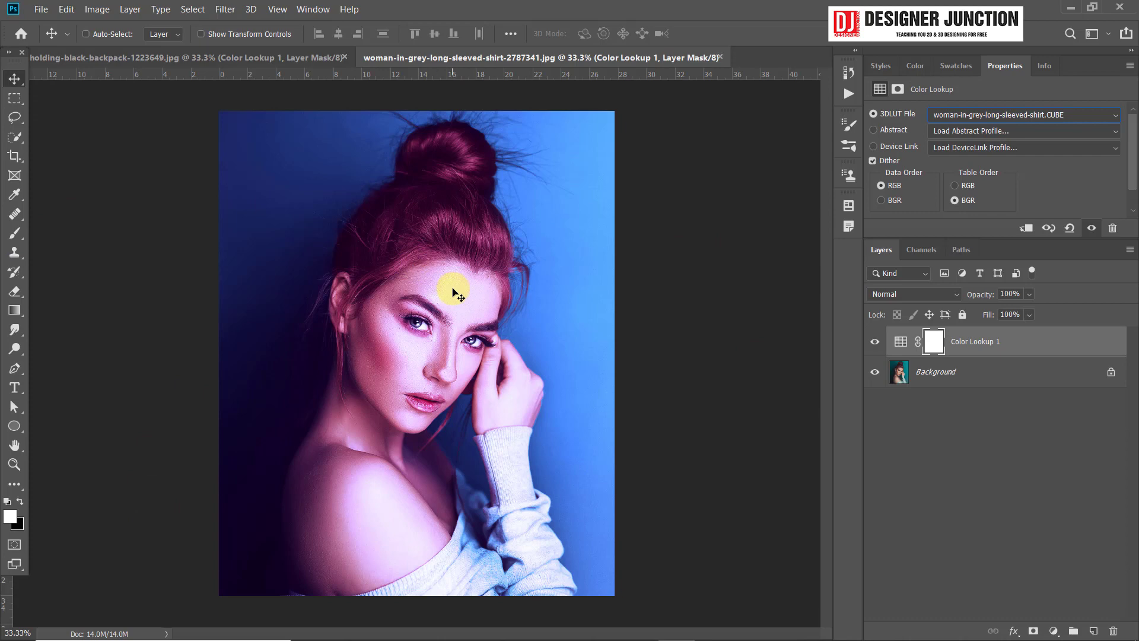
- Toggle Color Lookup 1 on and off to compare the blue-magenta grade with the original
click(874, 342)
click(875, 342)
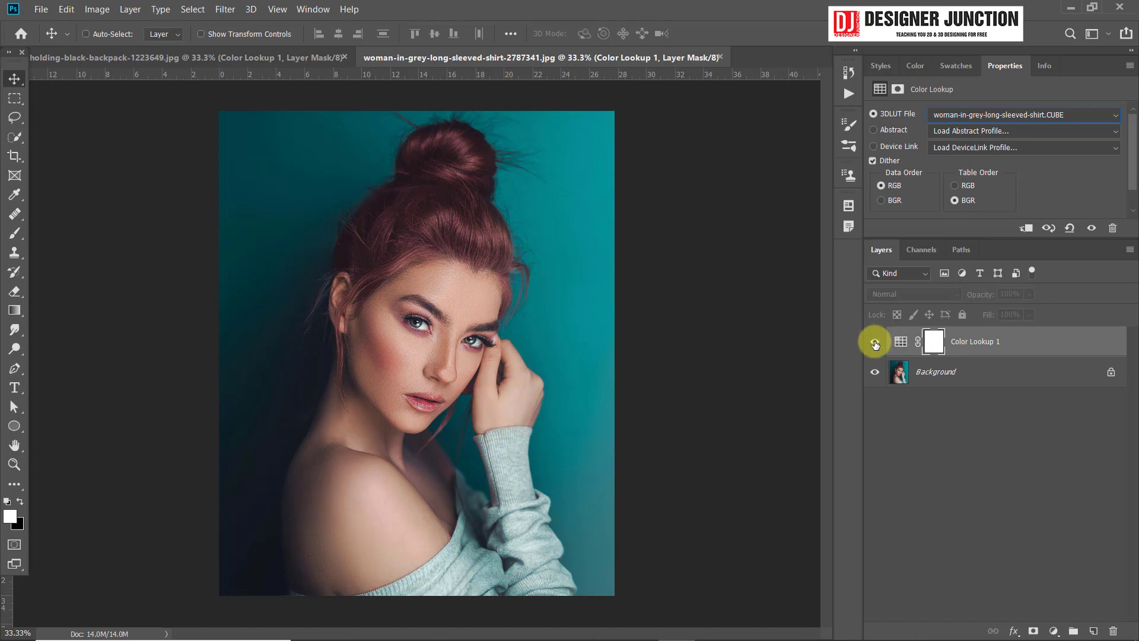
click(875, 342)
click(875, 342)
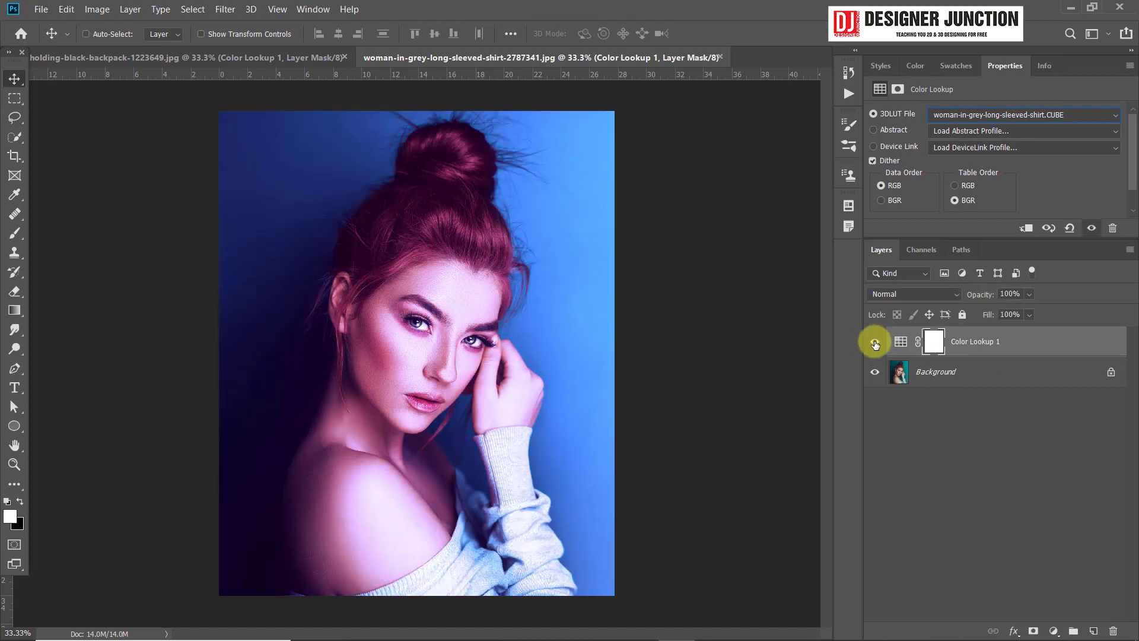
click(875, 342)
click(875, 344)
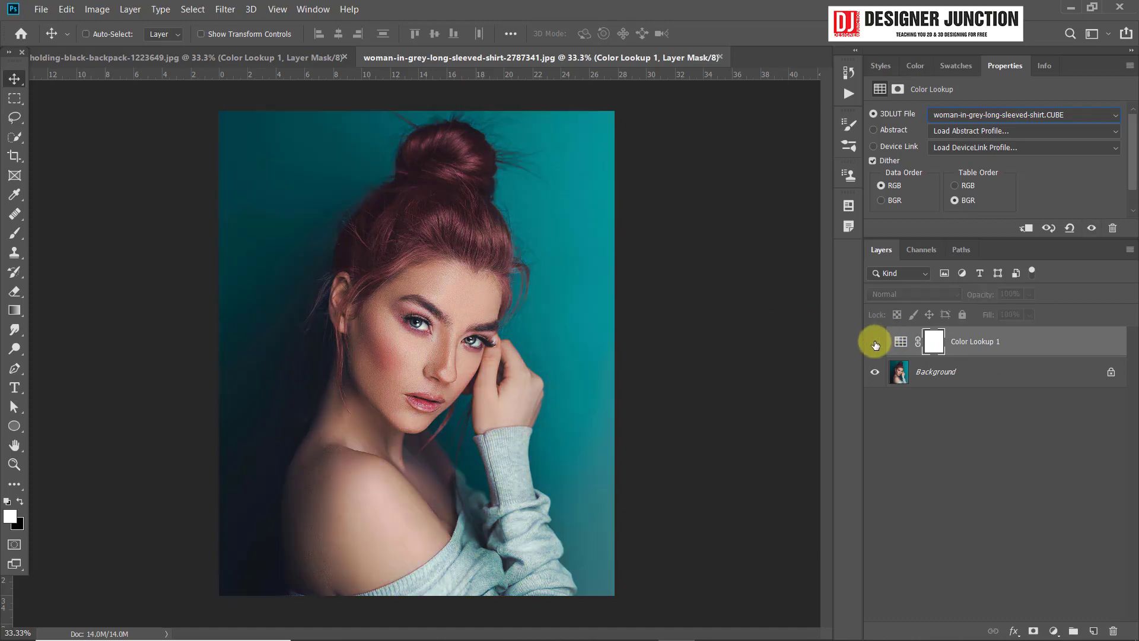
click(875, 344)
click(863, 355)
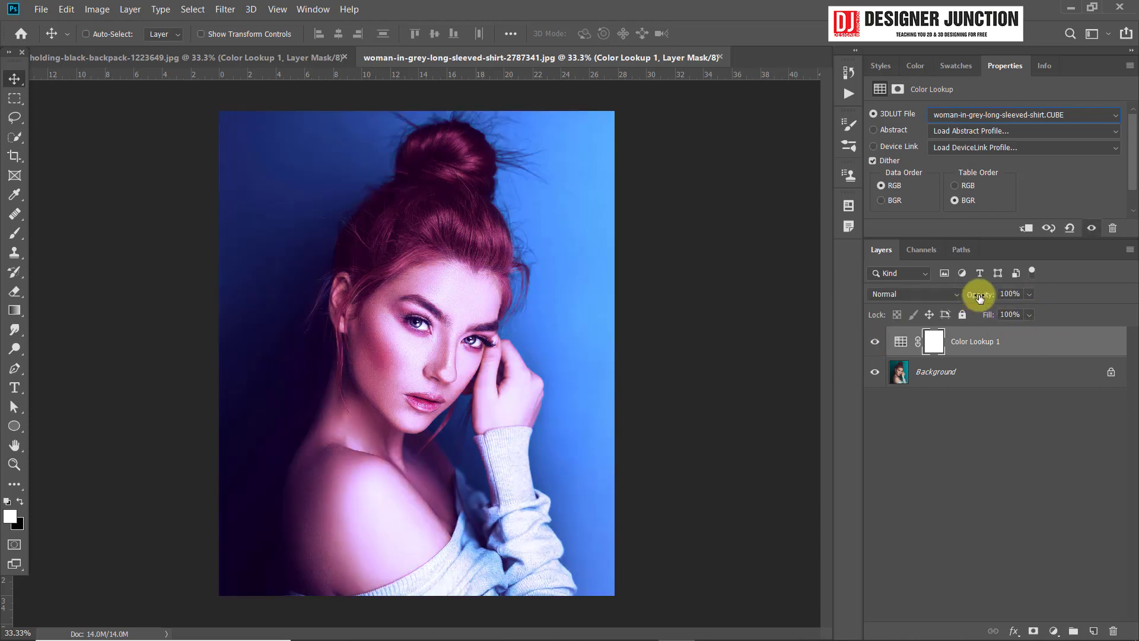
- Lower Color Lookup 1 to 57% opacity and compare the softened grade against the original
mouse_move(973, 300)
mouse_down()
mouse_move(935, 303)
mouse_move(948, 304)
mouse_up()
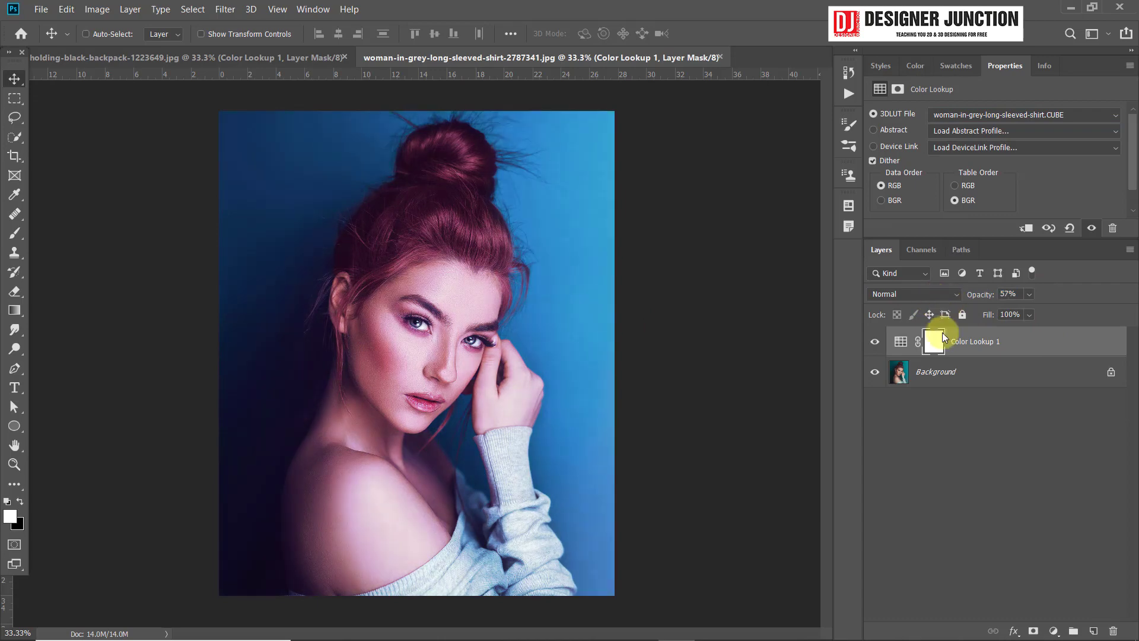
click(875, 343)
click(874, 343)
click(873, 344)
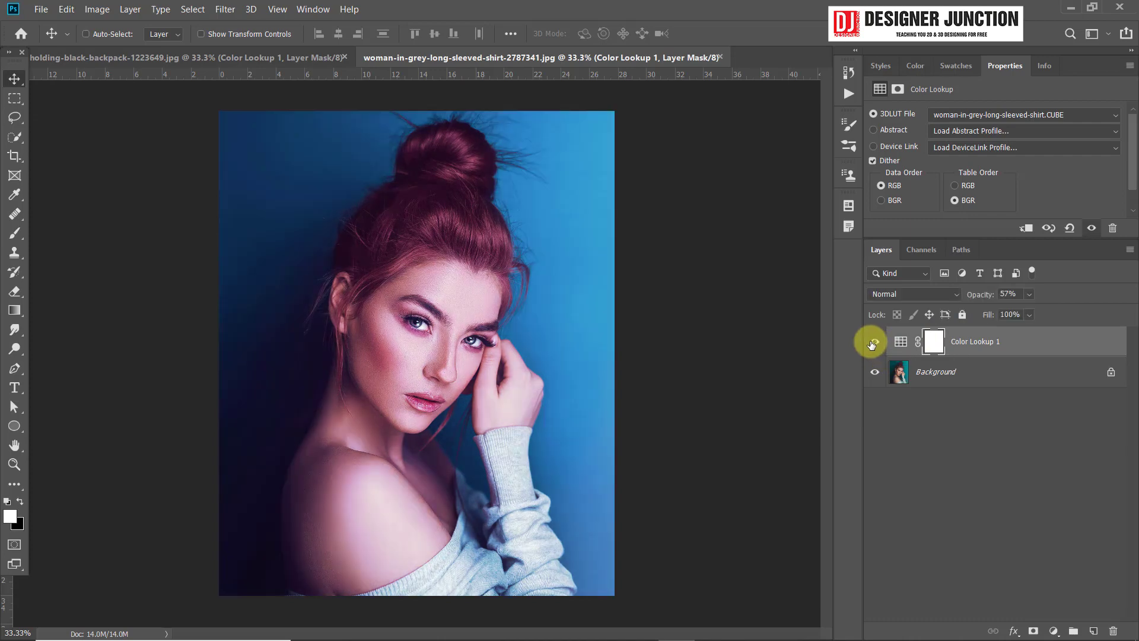